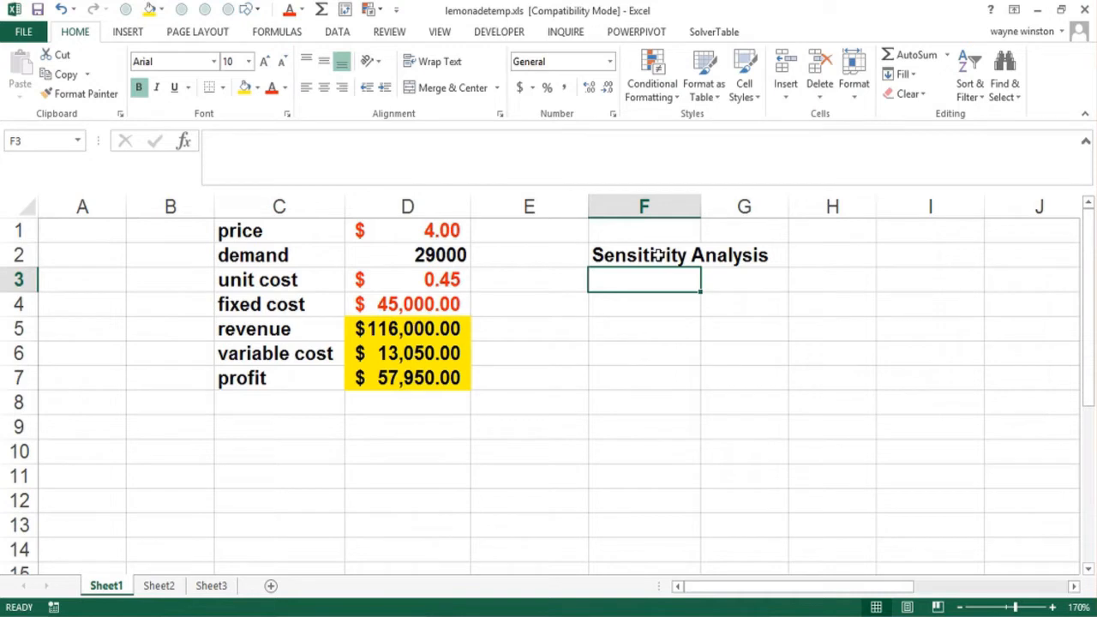
- Enter the file name Lemonadetemp.xlsx in cell F3, below the Sensitivity Analysis heading
type("Lem")
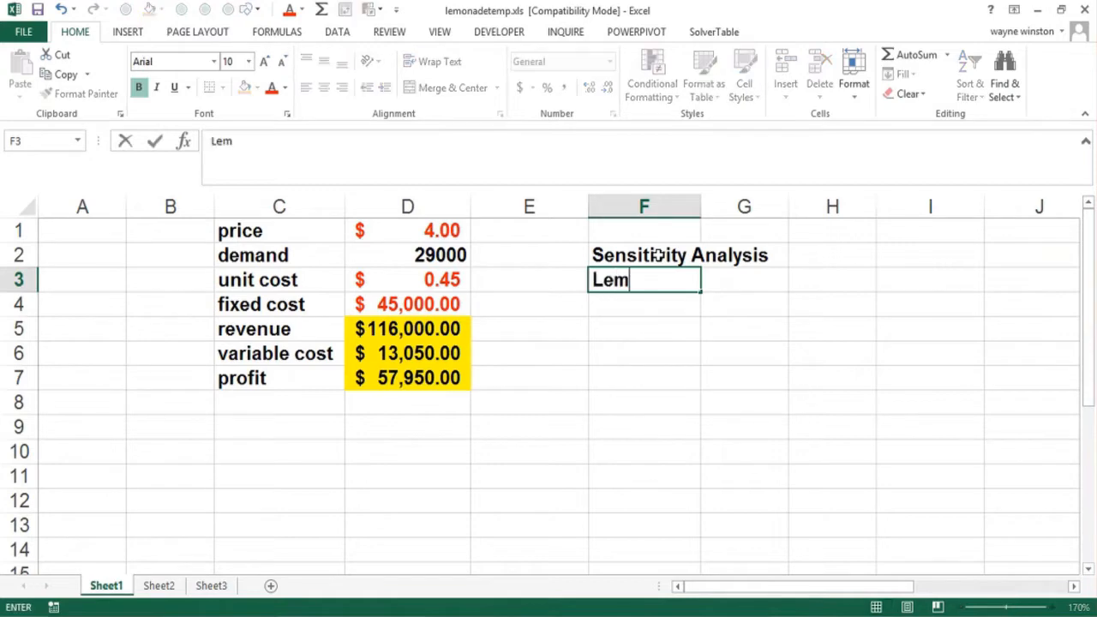
type("onadetemp.xlsx")
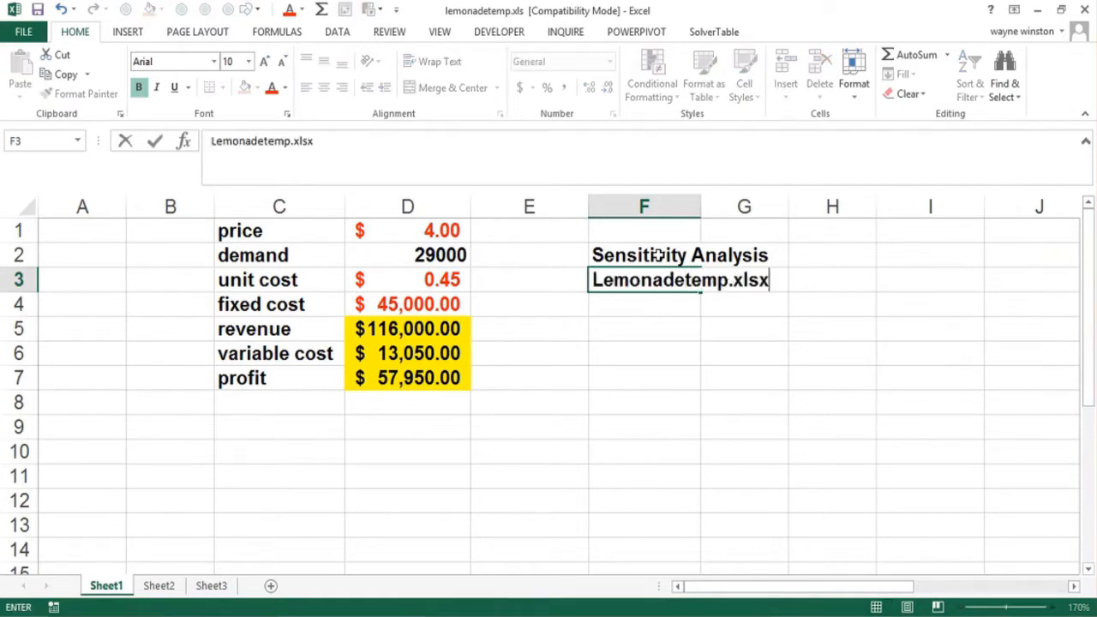
key("ctrl+Return")
key("Return")
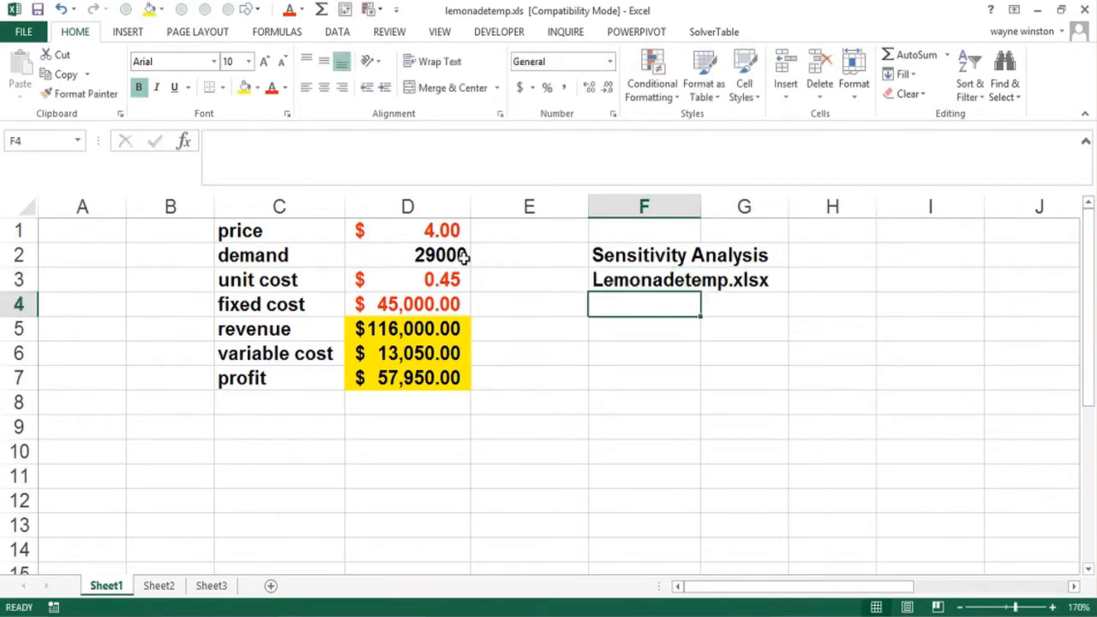
- Examine the contents of the price, demand, unit cost and fixed cost cells in D1:D4
left_click(402, 229)
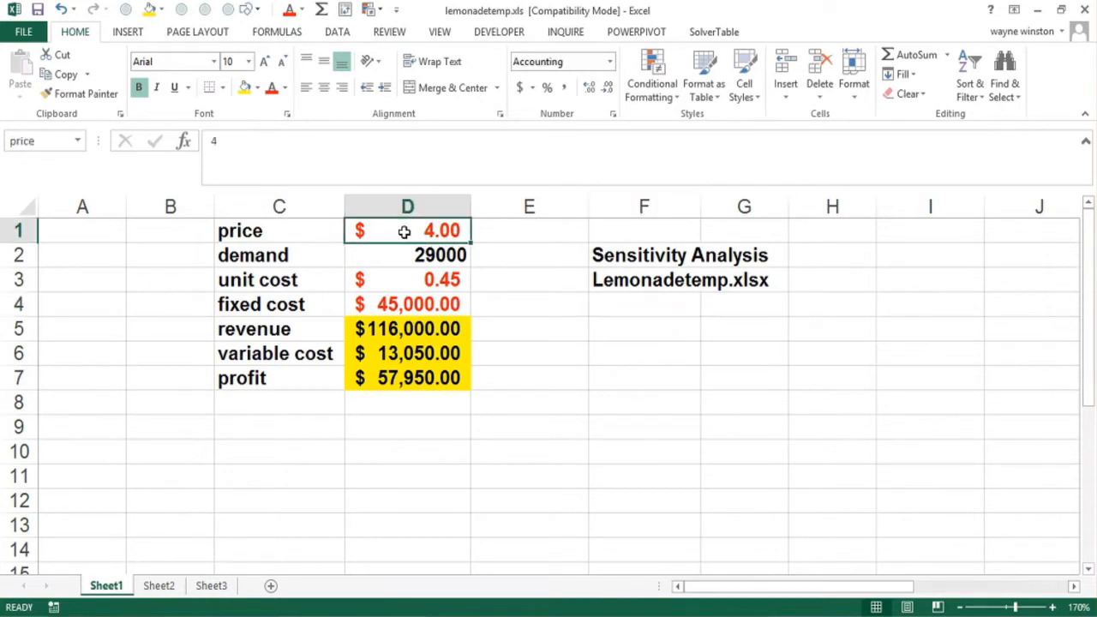
left_click(404, 254)
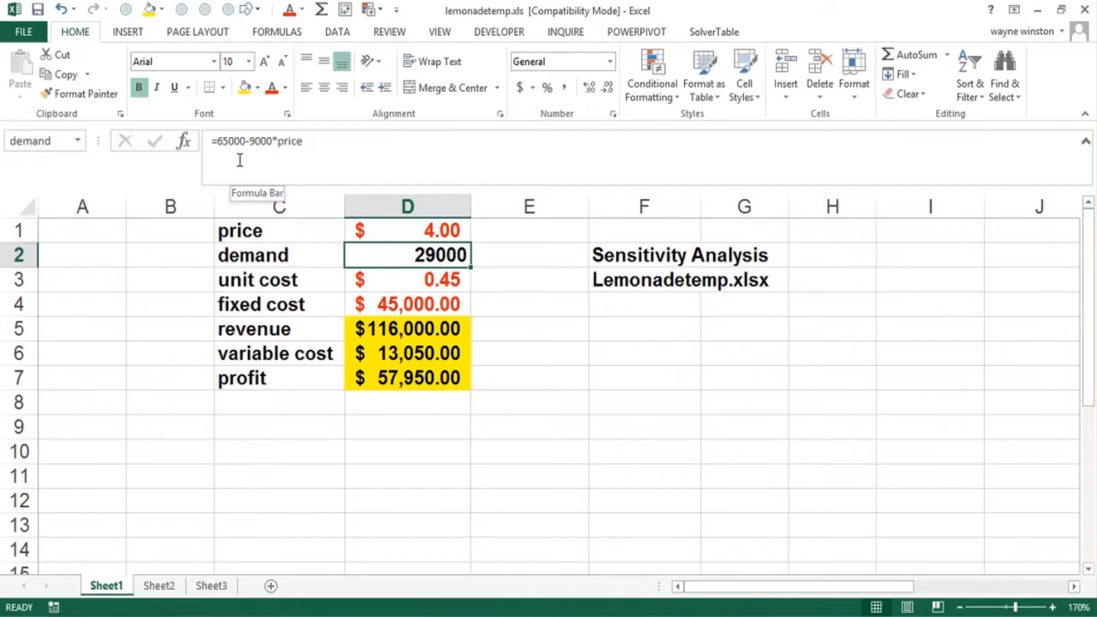
key("Down")
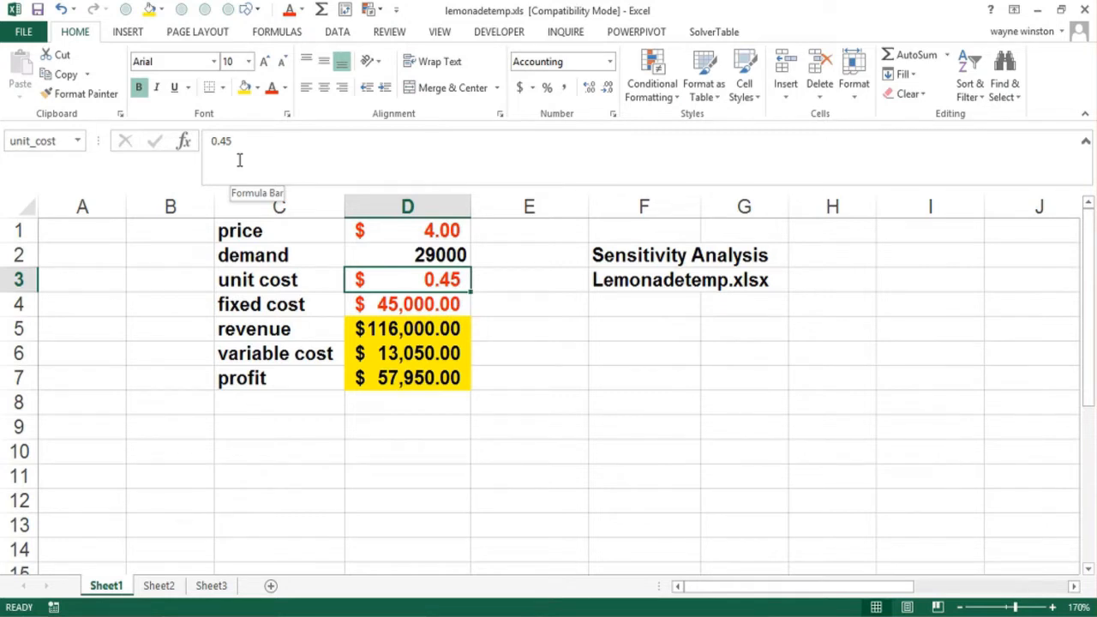
key("Down")
key("Up")
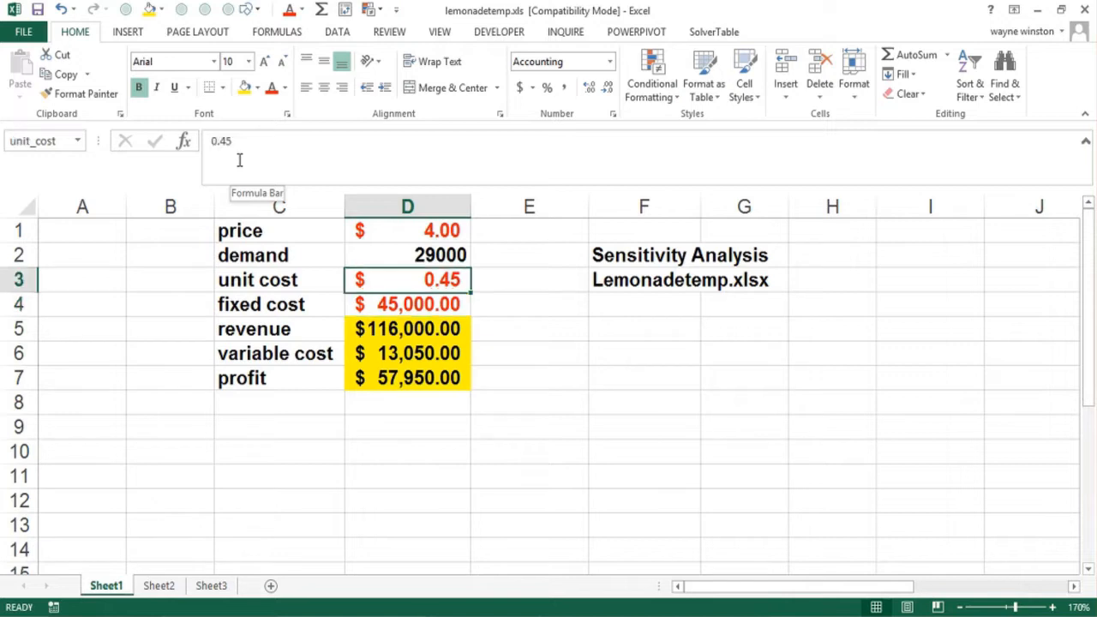
- Enter the note "Spreadsheets has inputs or assumptions" in cell F5
key("Right")
key("Right")
key("Right")
key("Down")
key("Down")
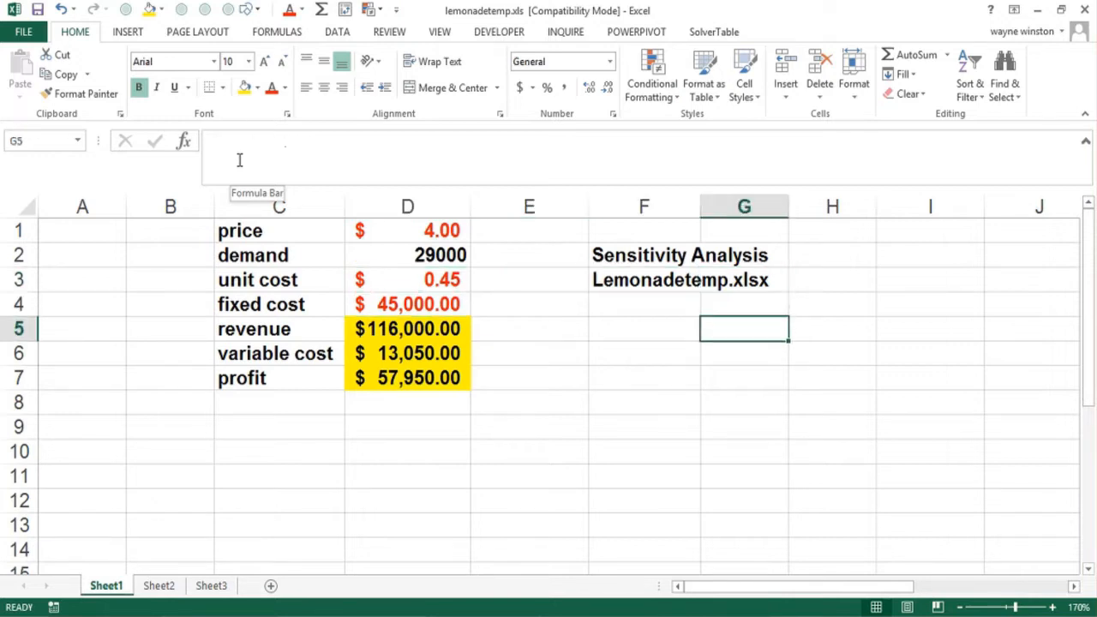
key("Left")
type("Spreadsh")
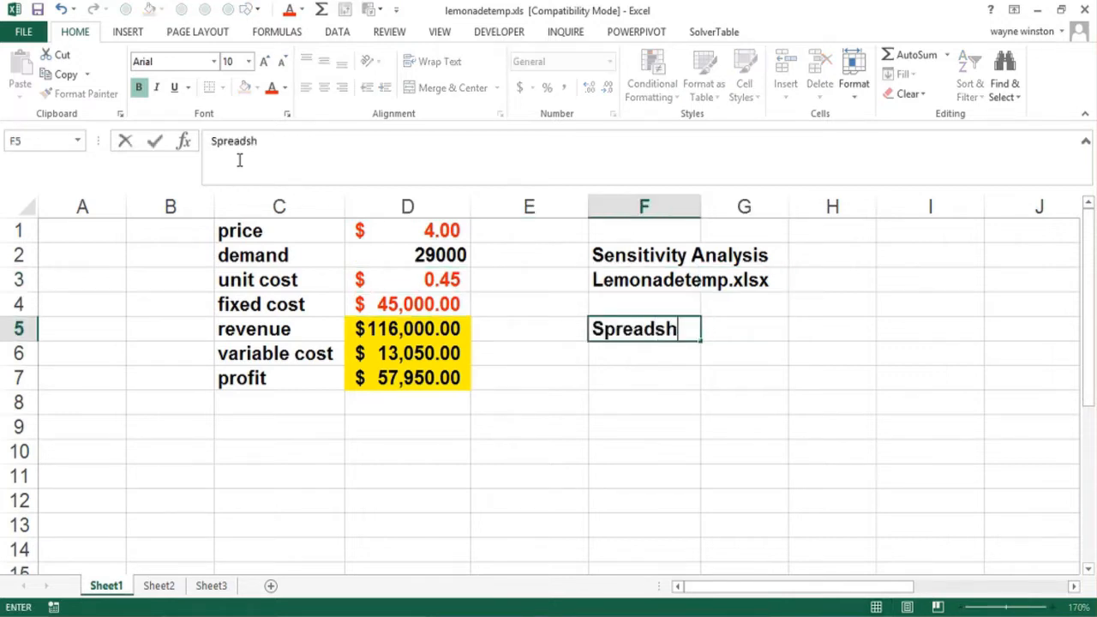
type("eets has in[put")
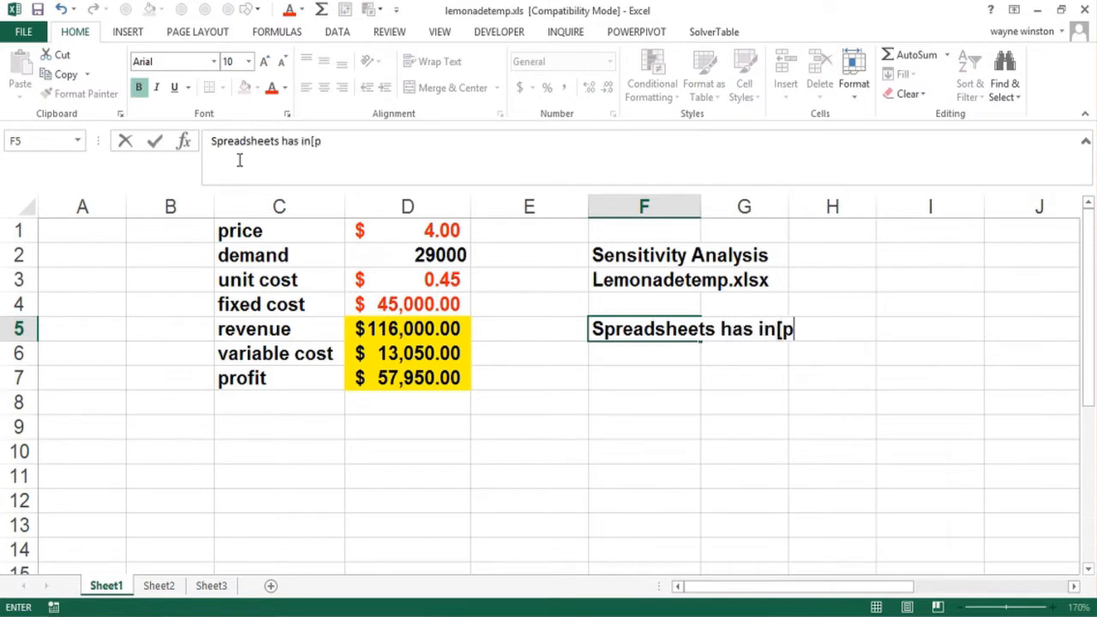
key("BackSpace")
key("BackSpace")
key("BackSpace")
key("BackSpace")
type("puts or assumptions")
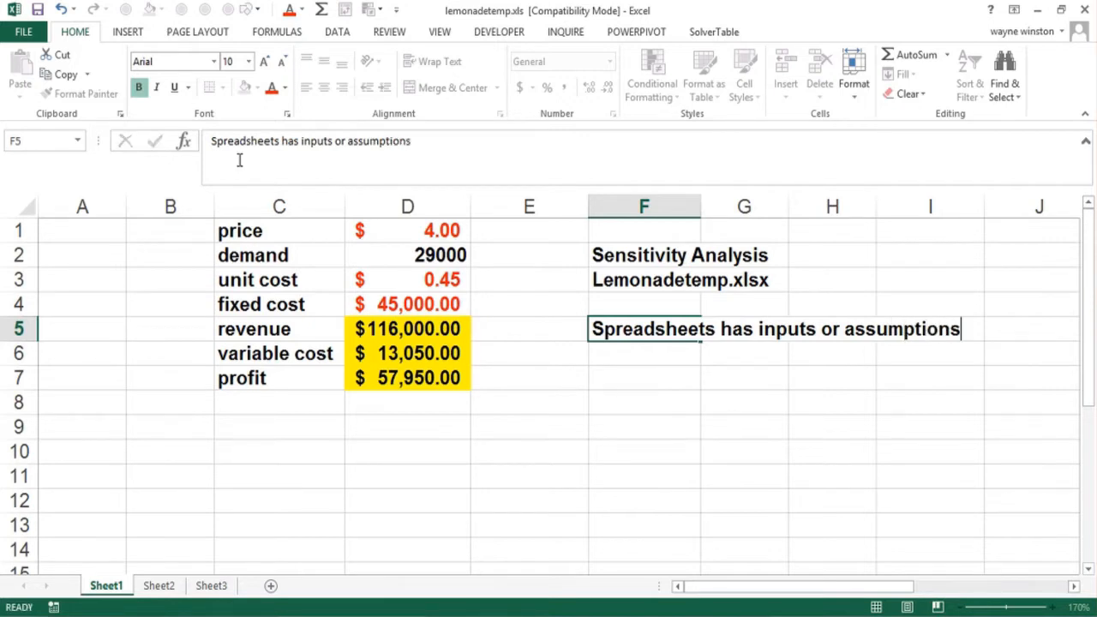
key("Return")
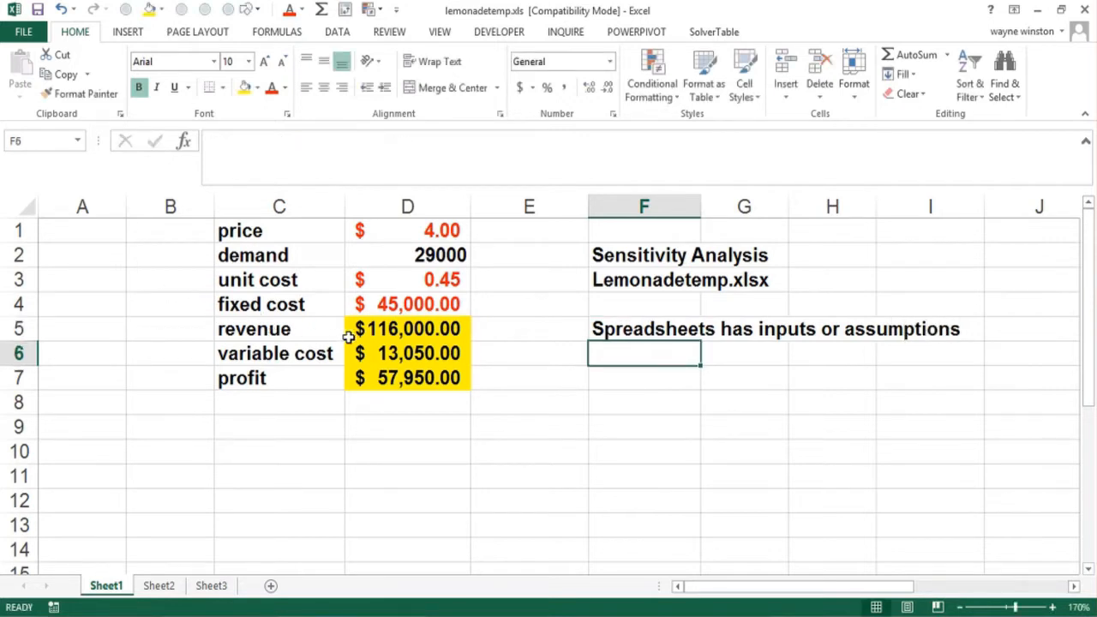
- Examine the formulas behind revenue, variable cost and profit in D5:D7 without changing them
left_click(391, 328)
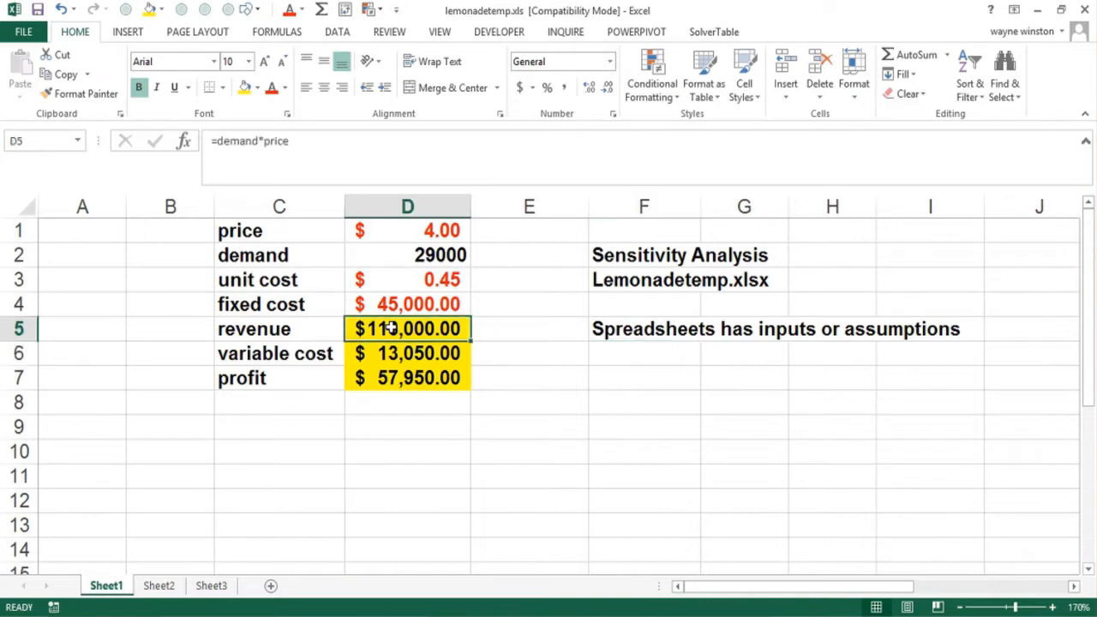
double_click(390, 328)
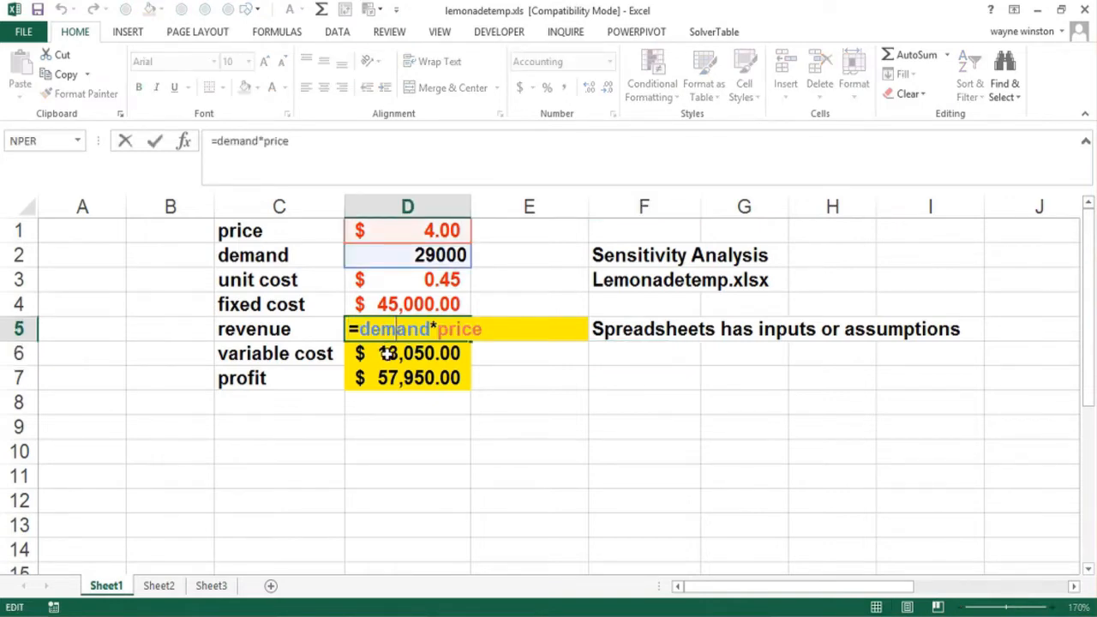
key("Return")
double_click(388, 353)
key("Escape")
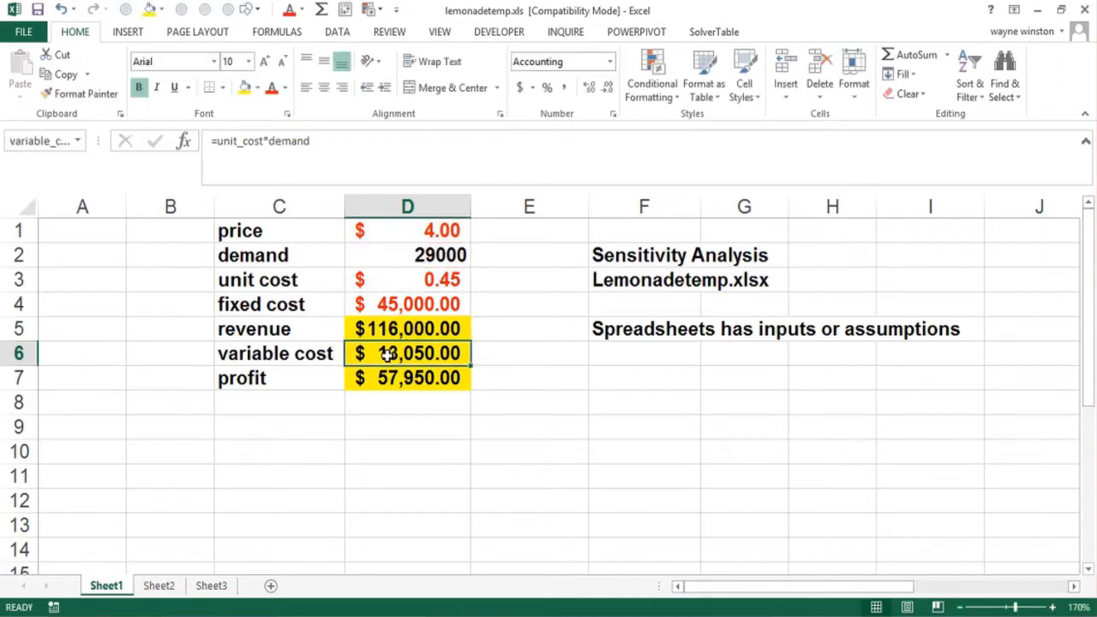
double_click(388, 353)
key("Return")
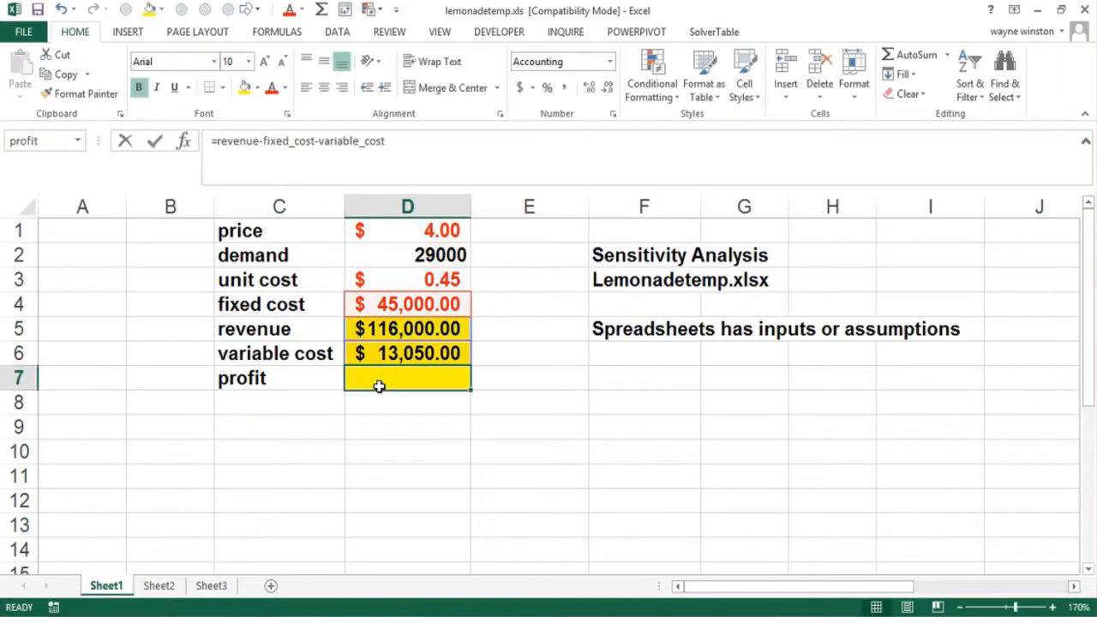
double_click(380, 385)
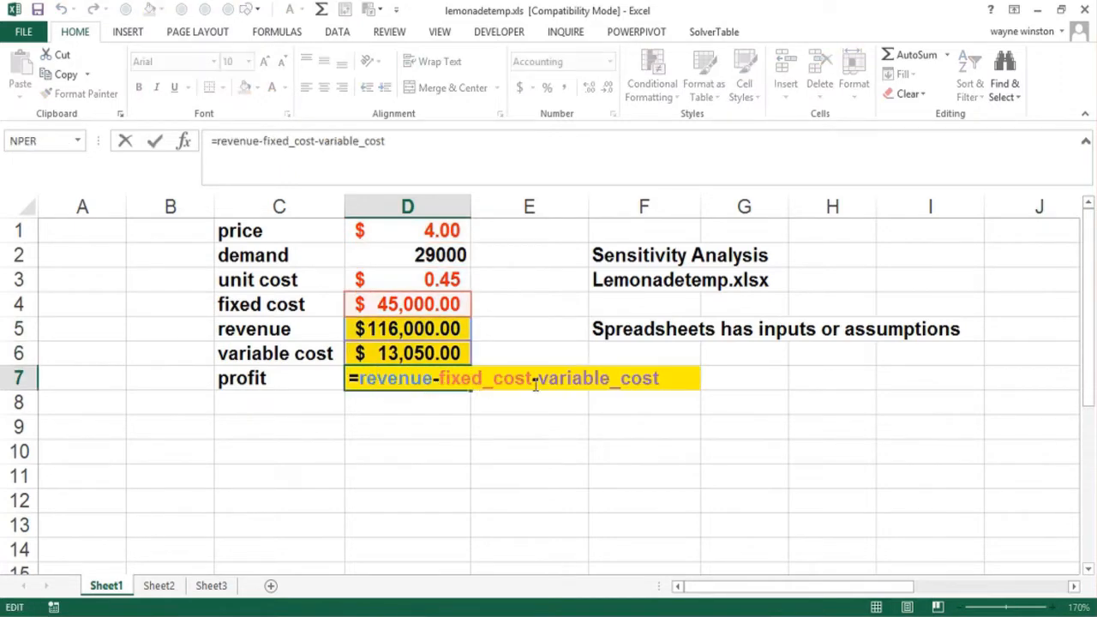
left_click(545, 420)
- Enter the note "Inputs in red" in cell F6
key("Up")
key("Up")
key("Up")
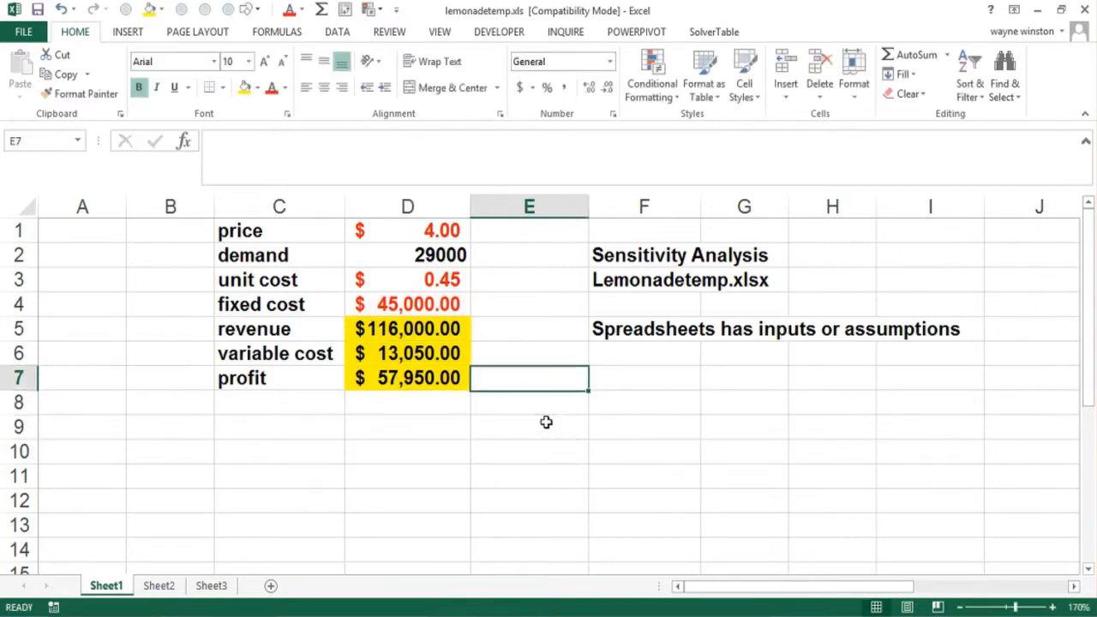
key("Up")
key("Right")
type("Input")
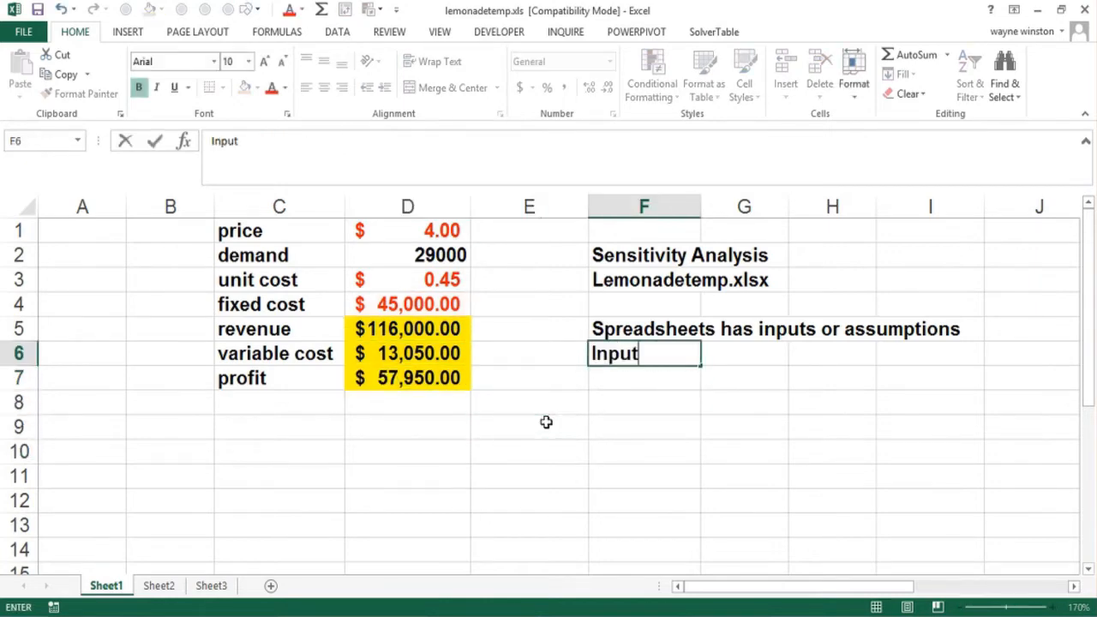
type("s in r")
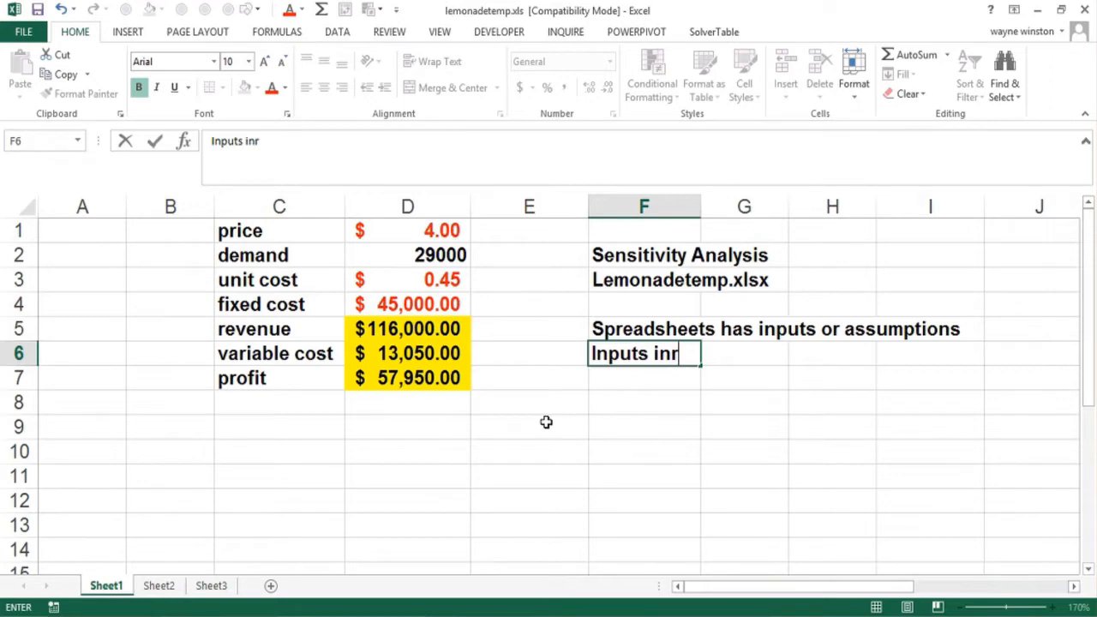
key("BackSpace")
type("red")
key("Return")
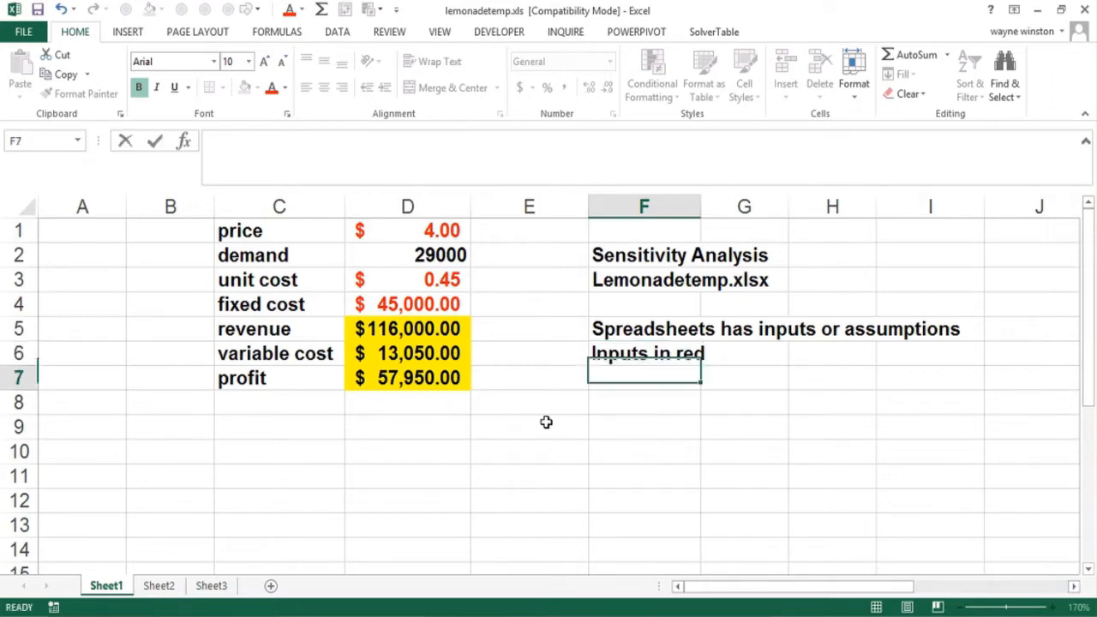
- Enter the note "Outputs in yellow" in cell F7
type("Outputs in yellow")
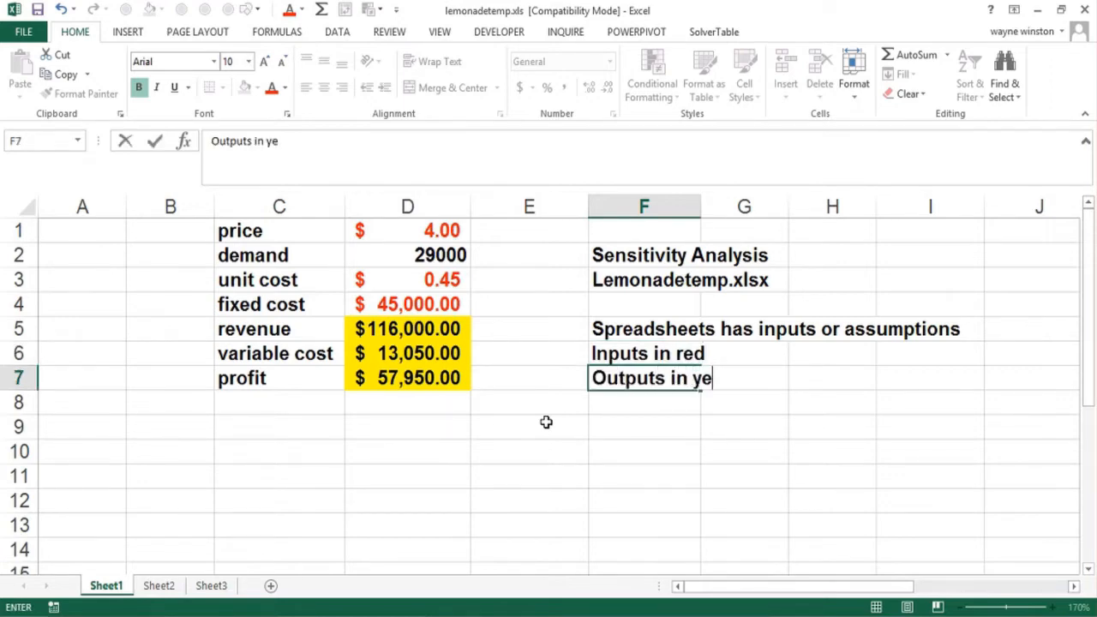
key("ctrl+Return")
key("Return")
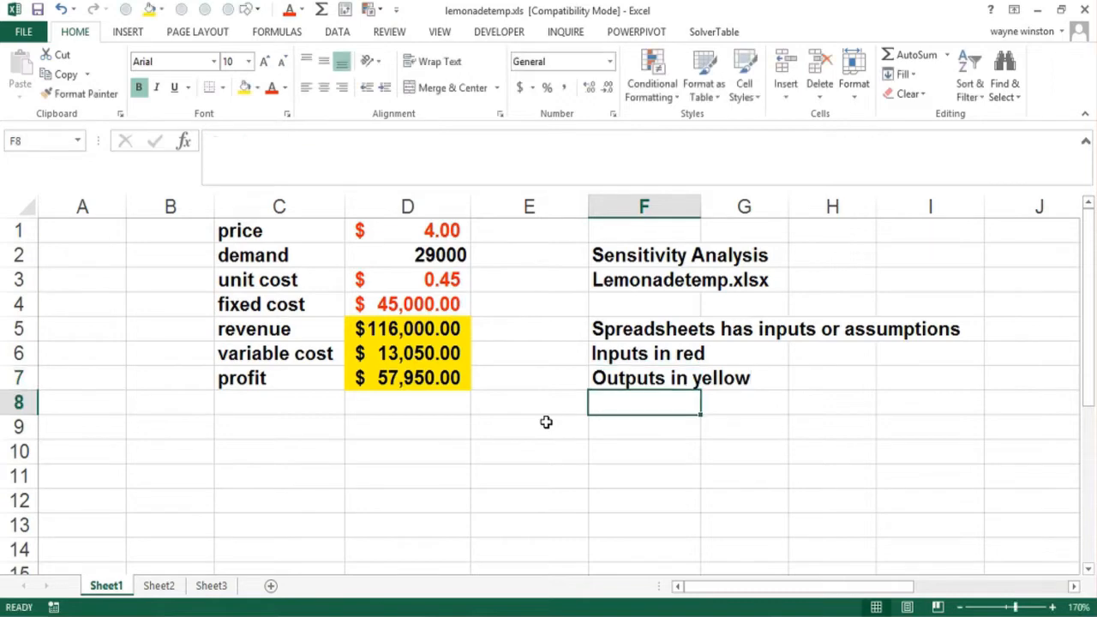
- Add the notes "Excel Data Tables" in cell F8 and "One-way Data Table" in cell F9
type("Excel Dat")
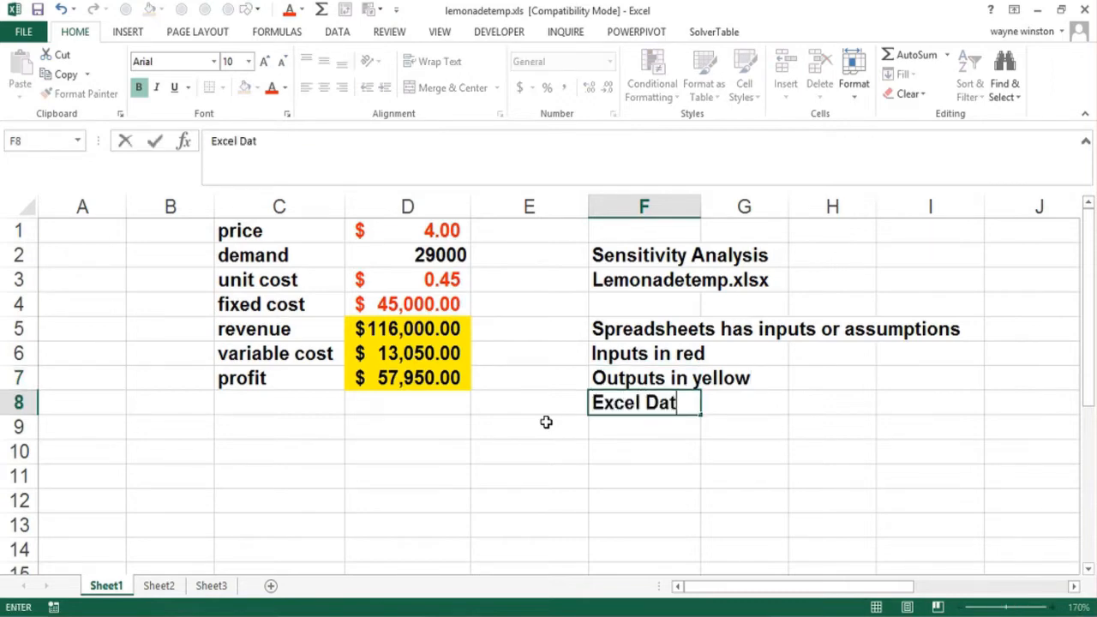
type("a Tables")
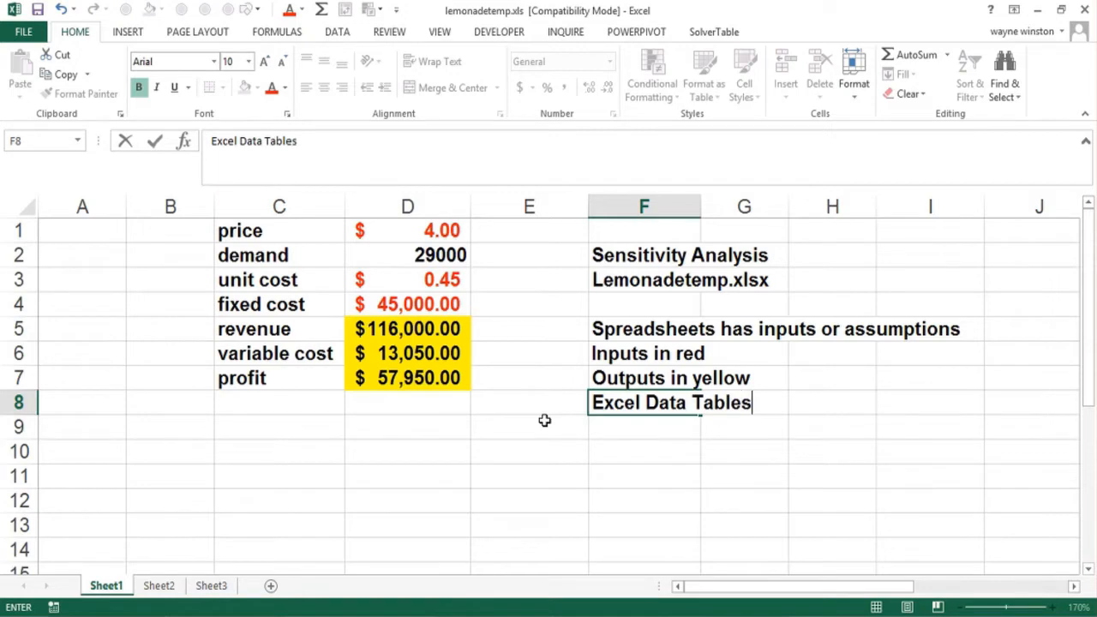
key("Return")
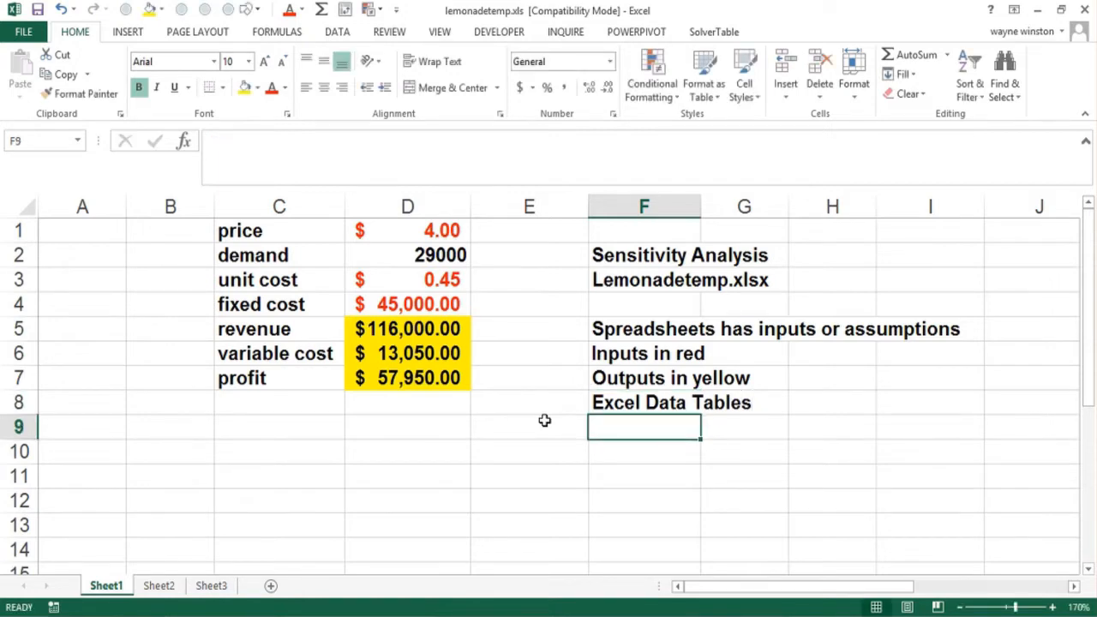
type("One-way D")
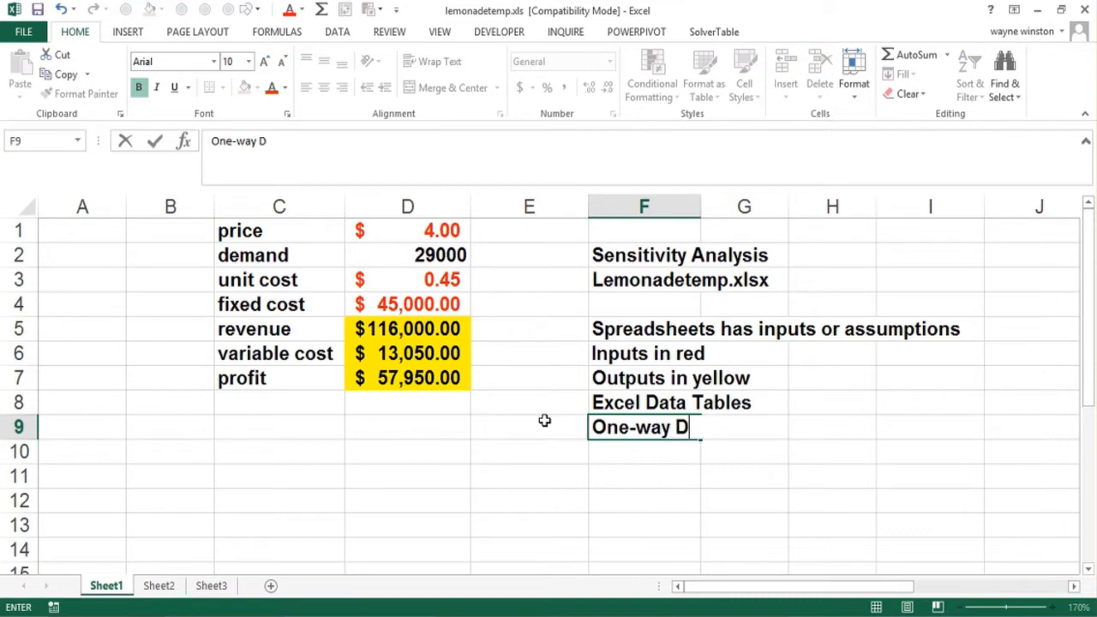
type("ata Tablk")
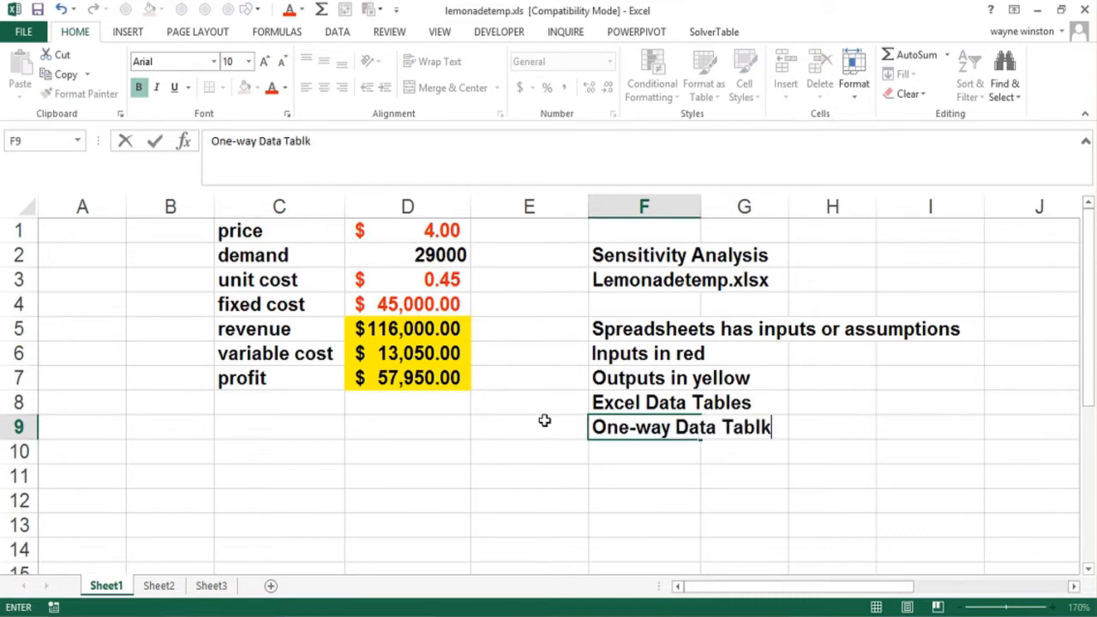
key("BackSpace")
type("e")
key("Return")
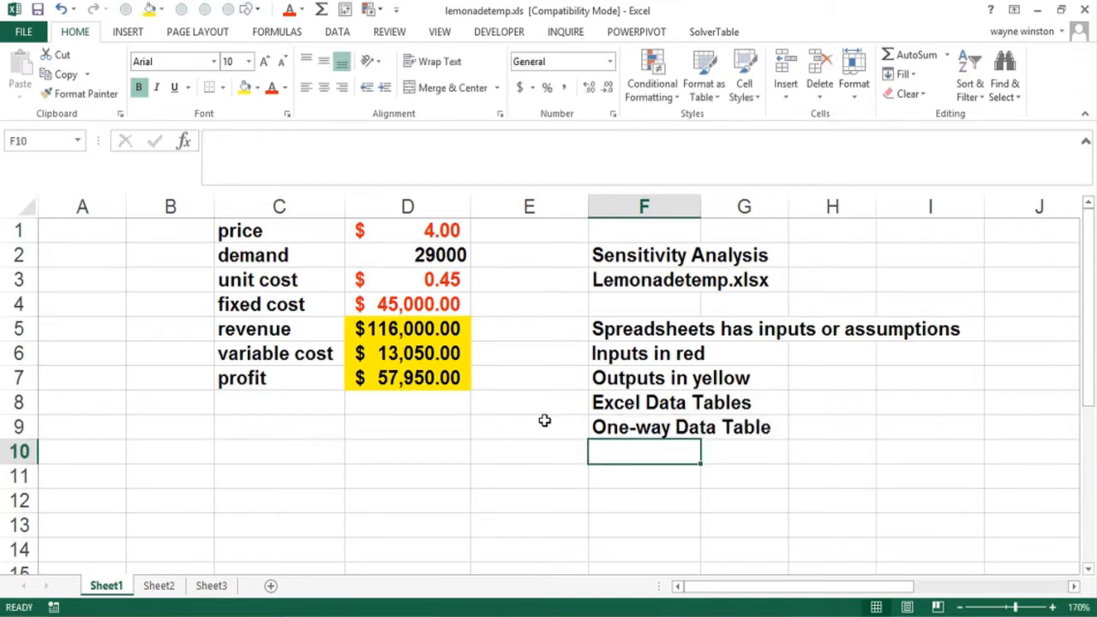
- Enter the note "Change one input" in cell F10
type("Change on")
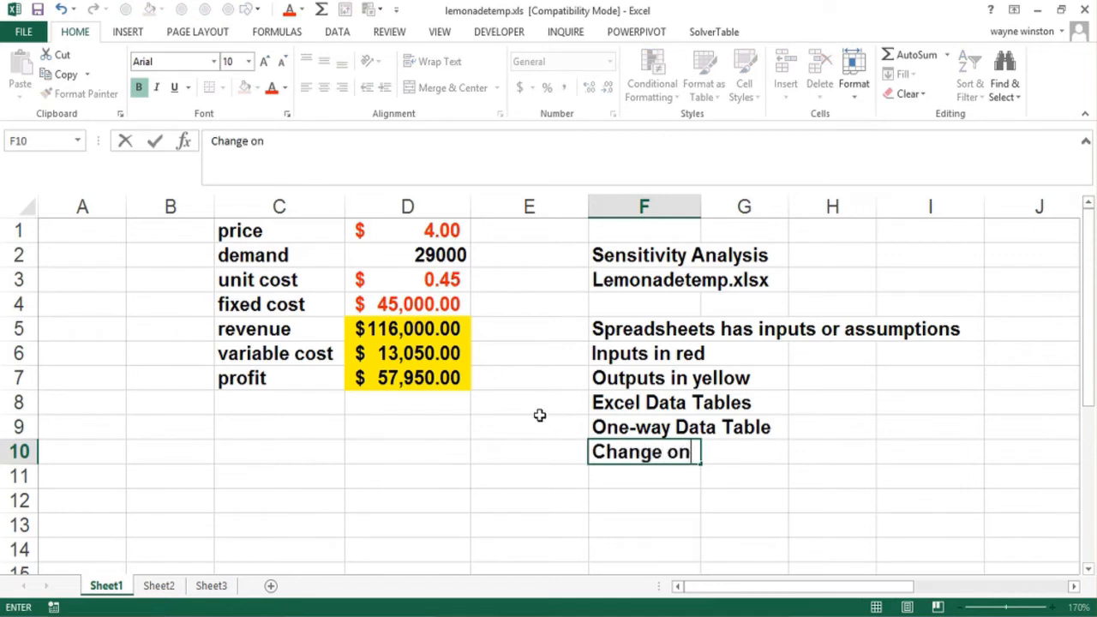
type("e inpiu")
key("BackSpace")
key("BackSpace")
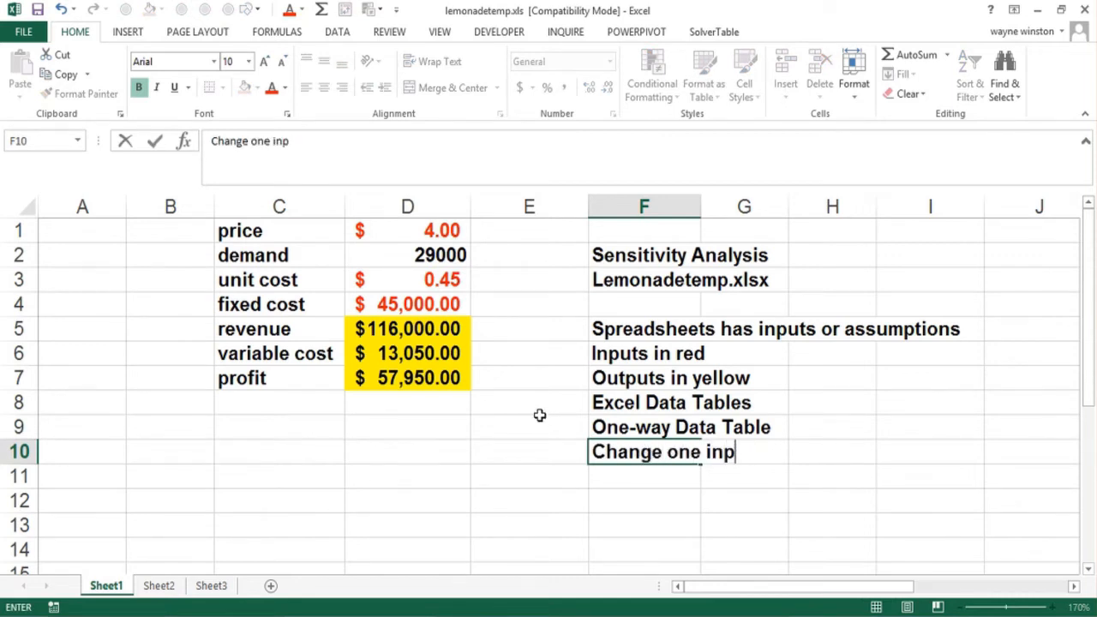
type("ut")
key("Return")
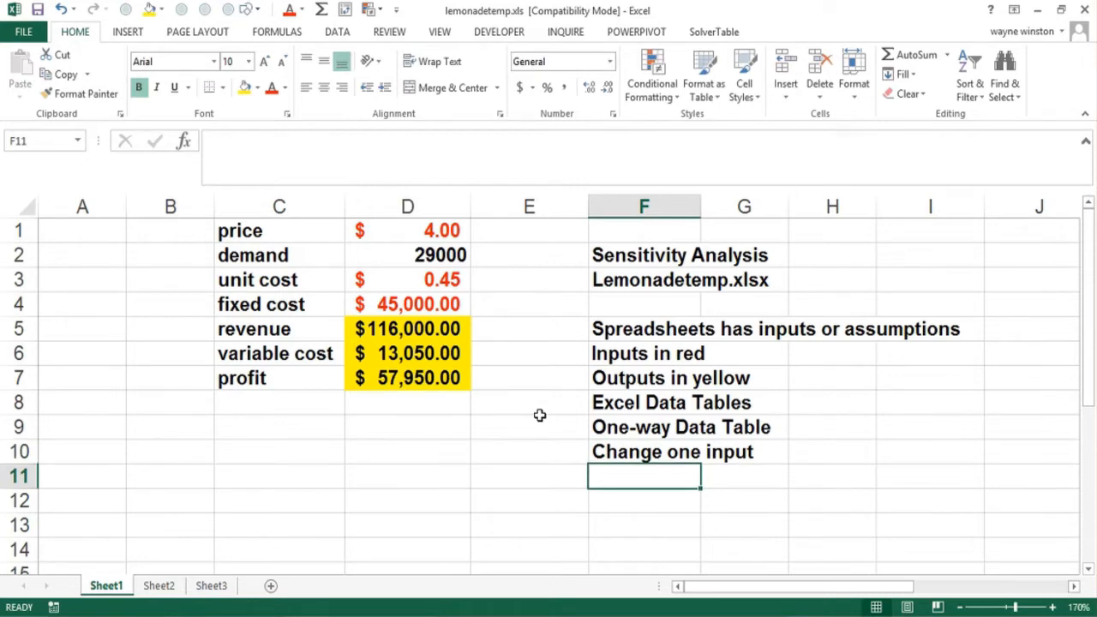
- Enter the note "Look at effect on multiple outputs" in cell F11
type("Look at eff")
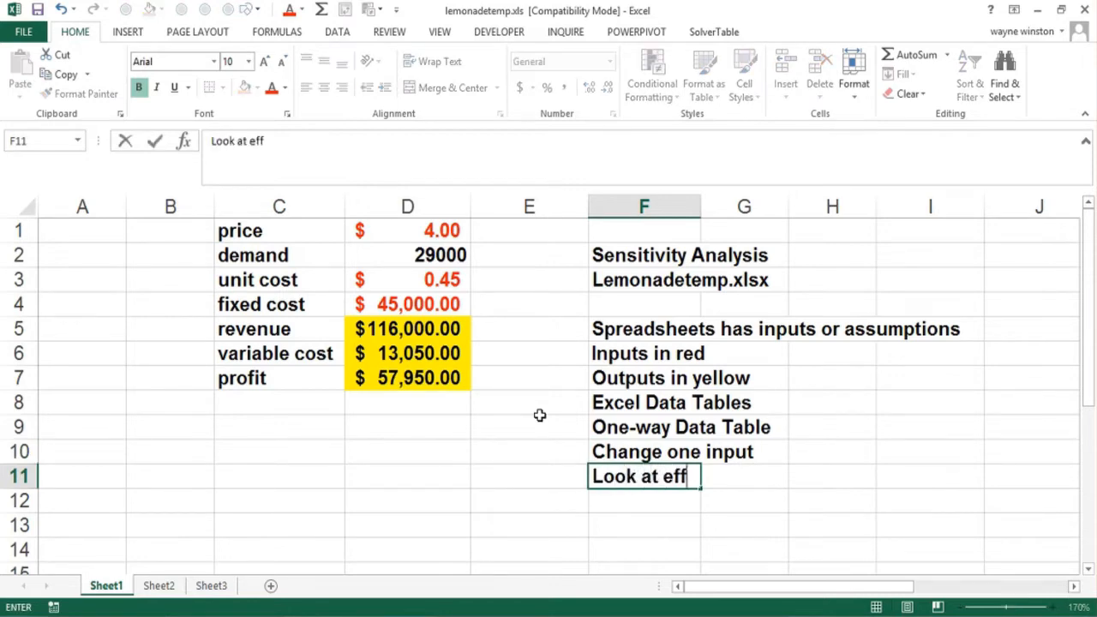
type("ect on mult")
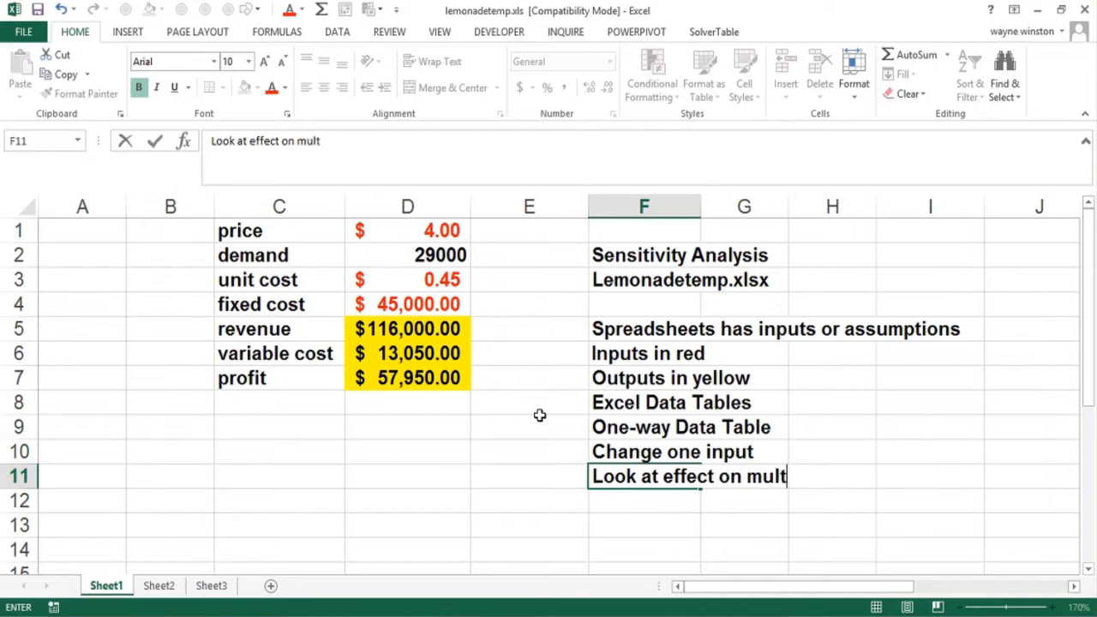
type("iple outputs")
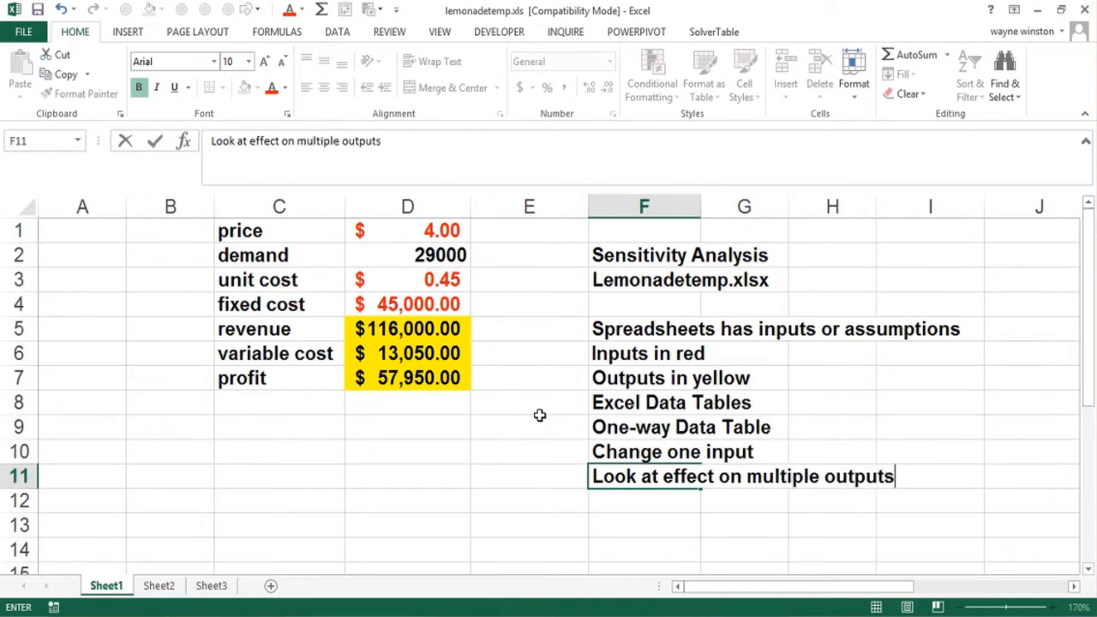
key("ctrl+Return")
- Enter the note "Seeing how changes in a model's inputs" in cell F1
key("Up")
key("Up")
key("Up")
key("Up")
key("Up")
key("Up")
key("Up")
key("Up")
key("Up")
key("Up")
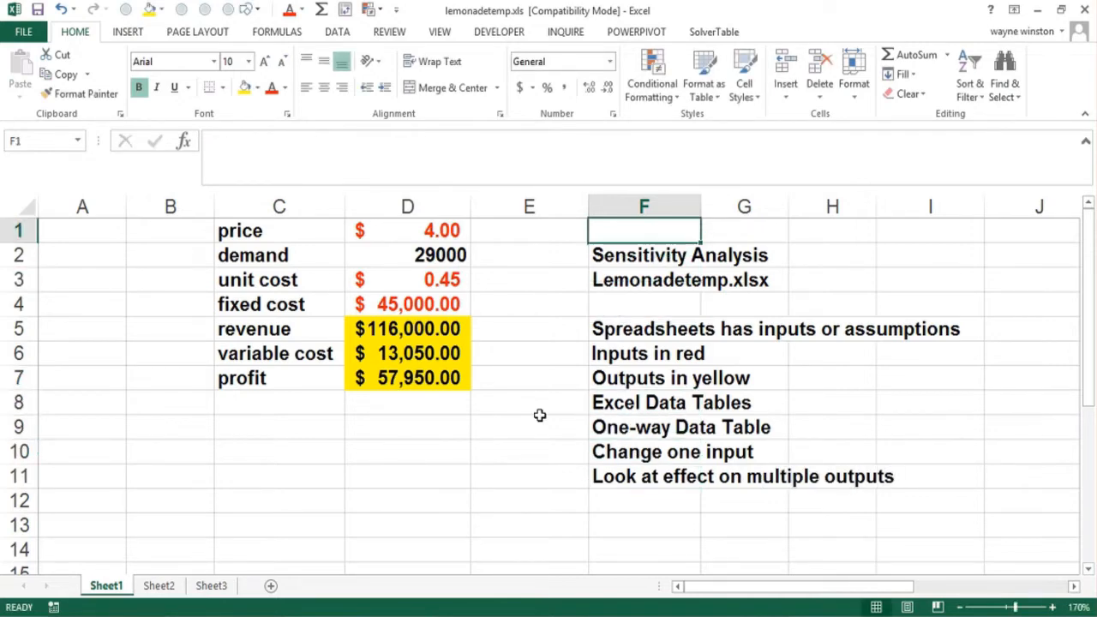
type("Seeing how")
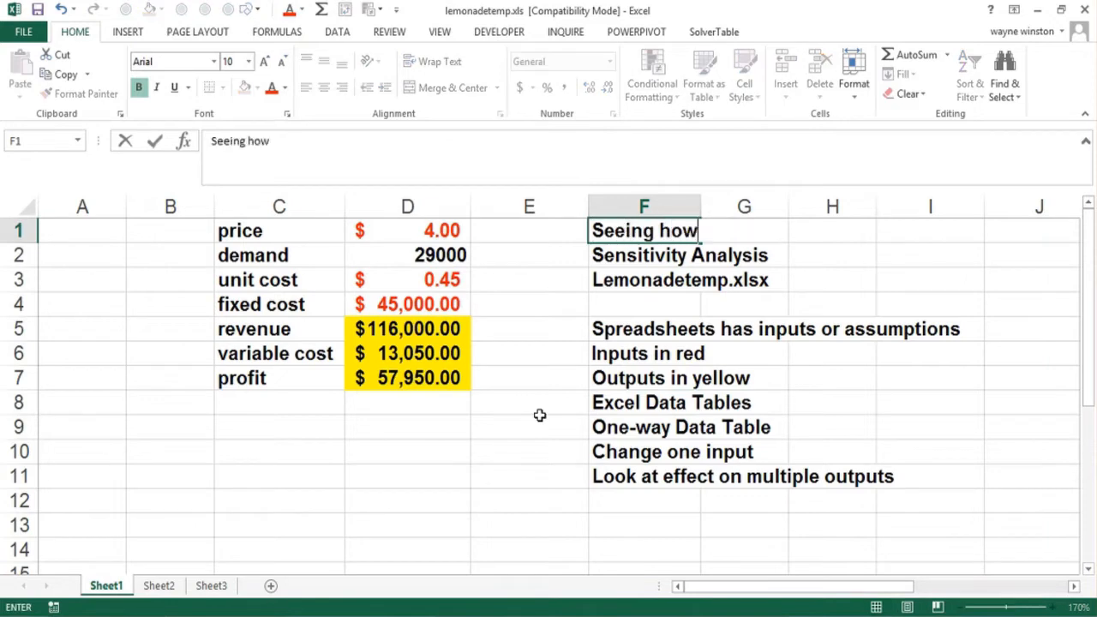
type(" changes")
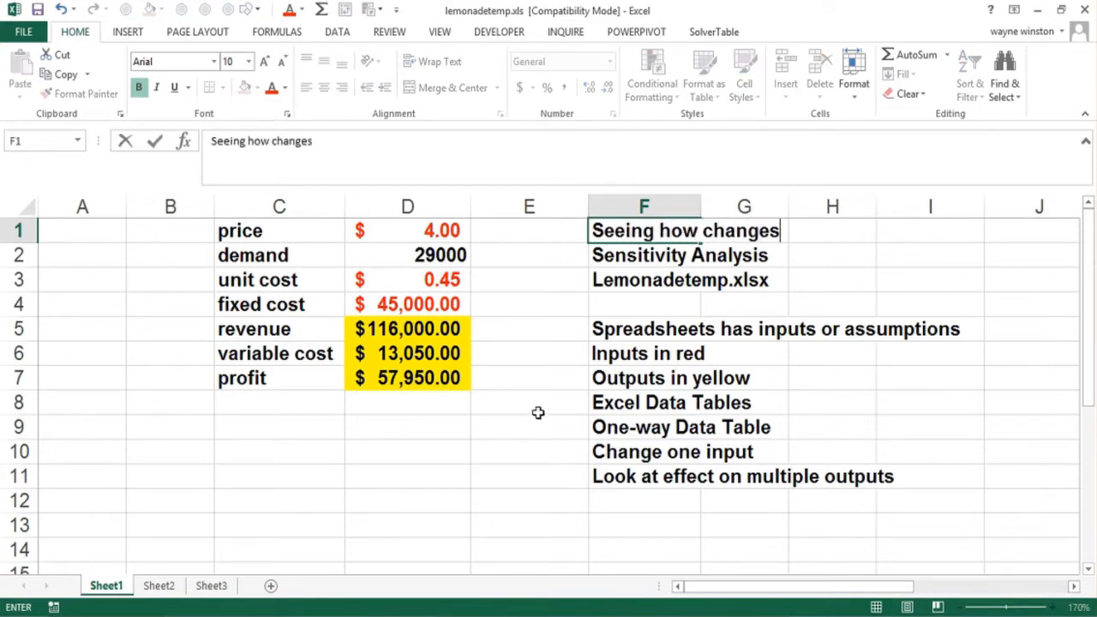
type(" in a mode")
key("BackSpace")
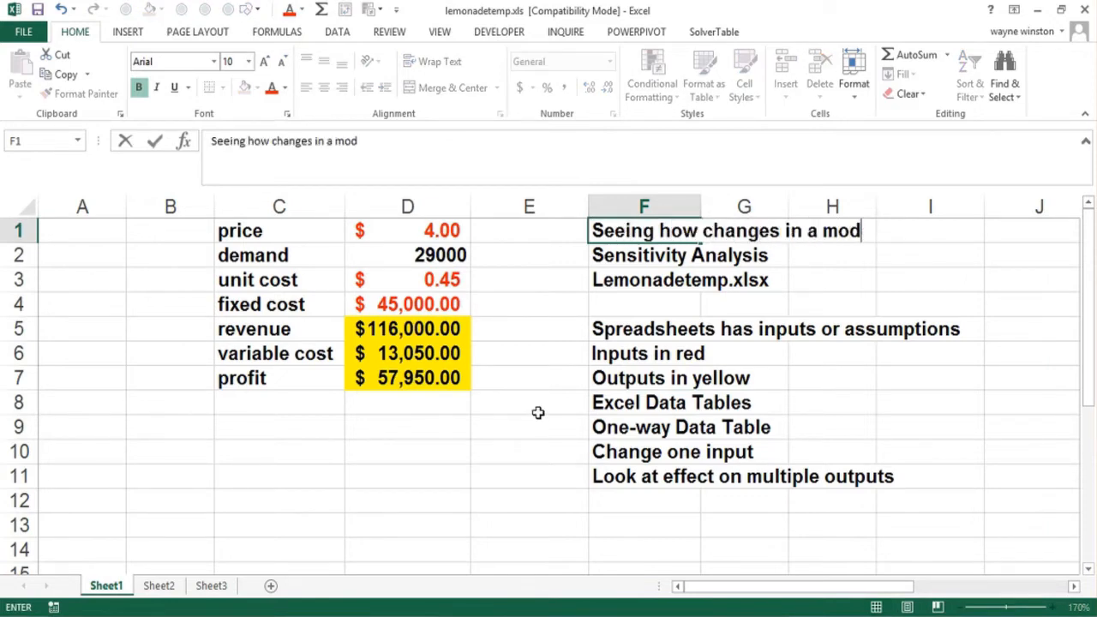
type("el's inpiut")
key("BackSpace")
key("BackSpace")
key("BackSpace")
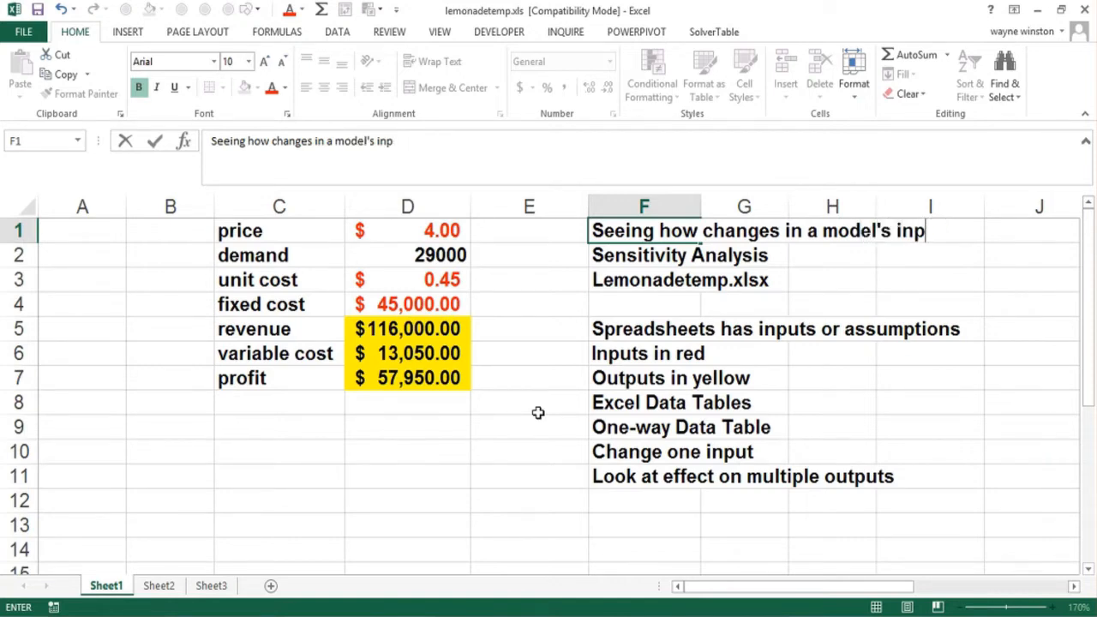
type("uts")
key("Return")
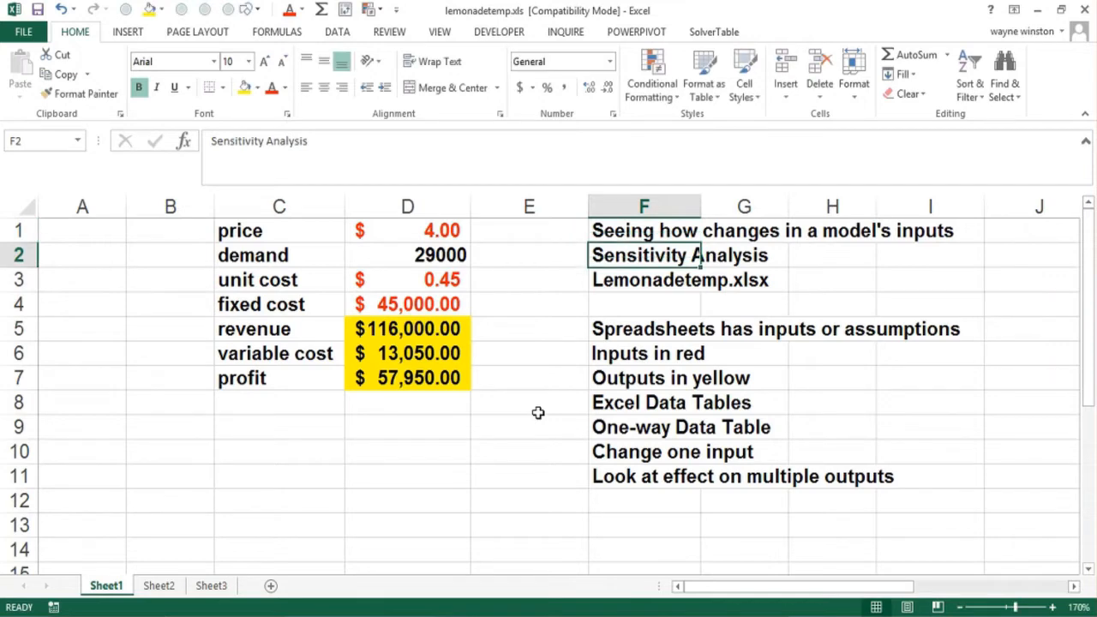
- Enter the note "affect outputs" in cell H2 beside the Sensitivity Analysis heading
key("Right")
key("Right")
type("affect o")
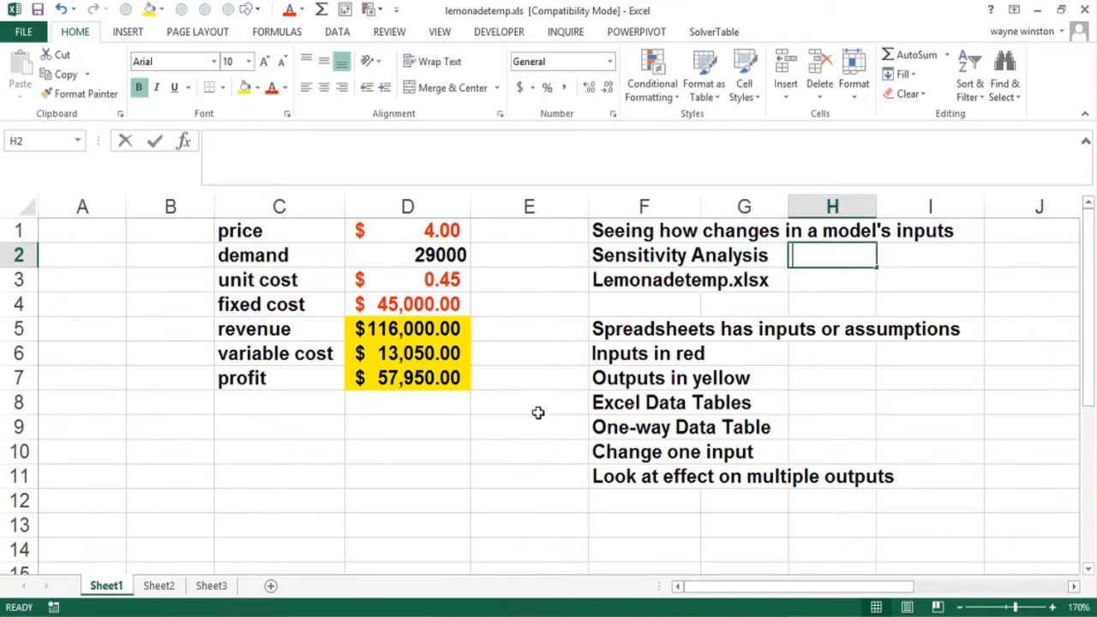
type("utputs")
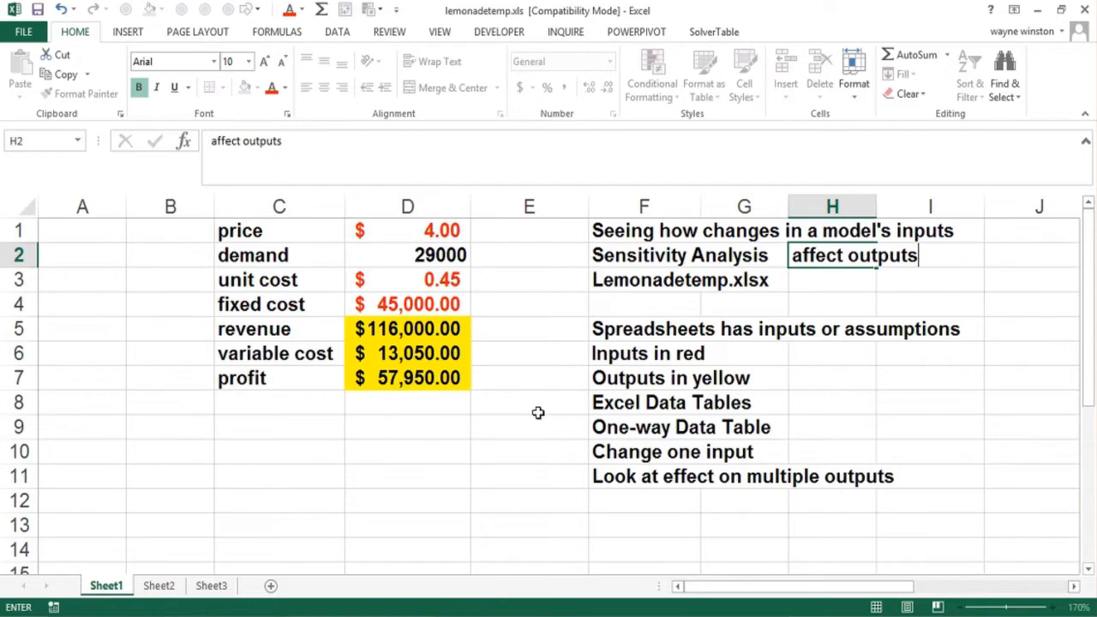
key("Return")
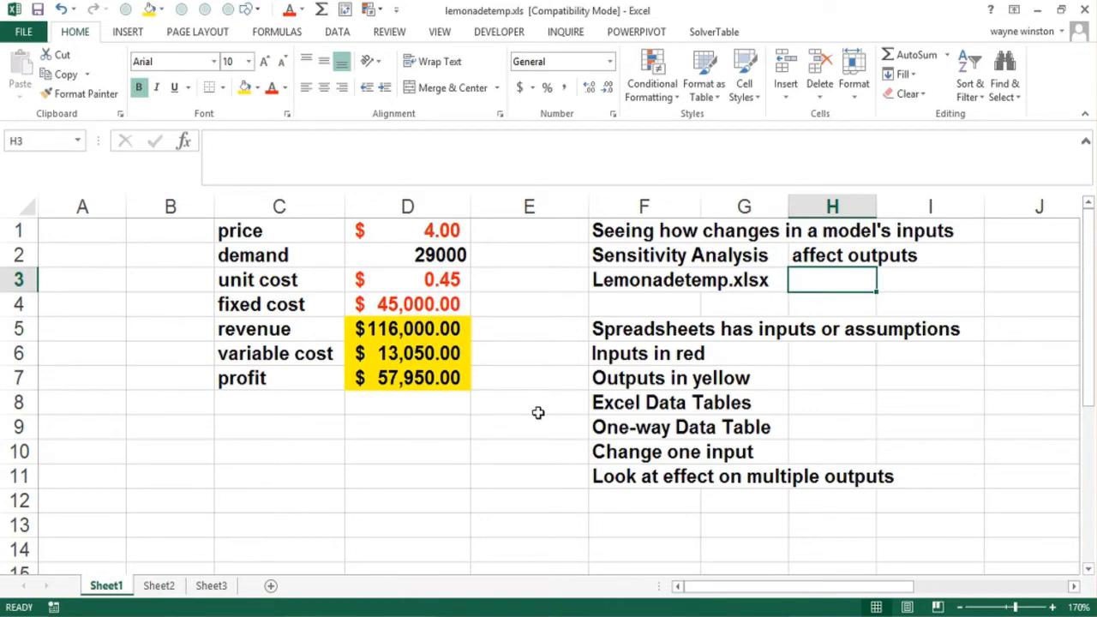
- Enter the trial prices 1.5 in B10 and 1.75 in B11, and extend the series down column B in 0.25 increments
left_click(434, 446)
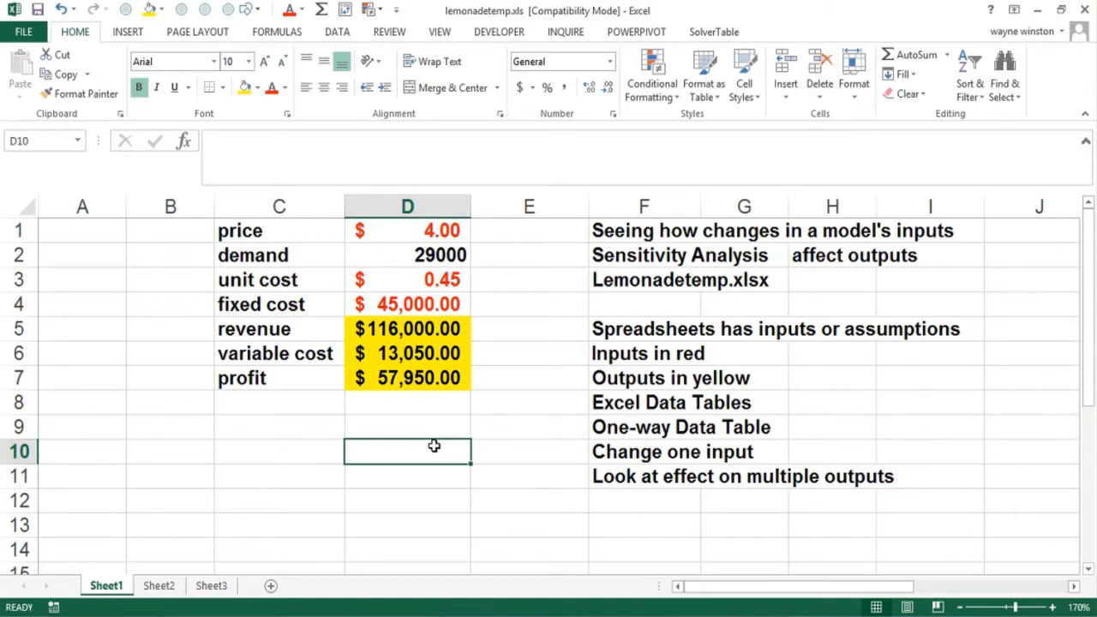
key("Left")
key("Left")
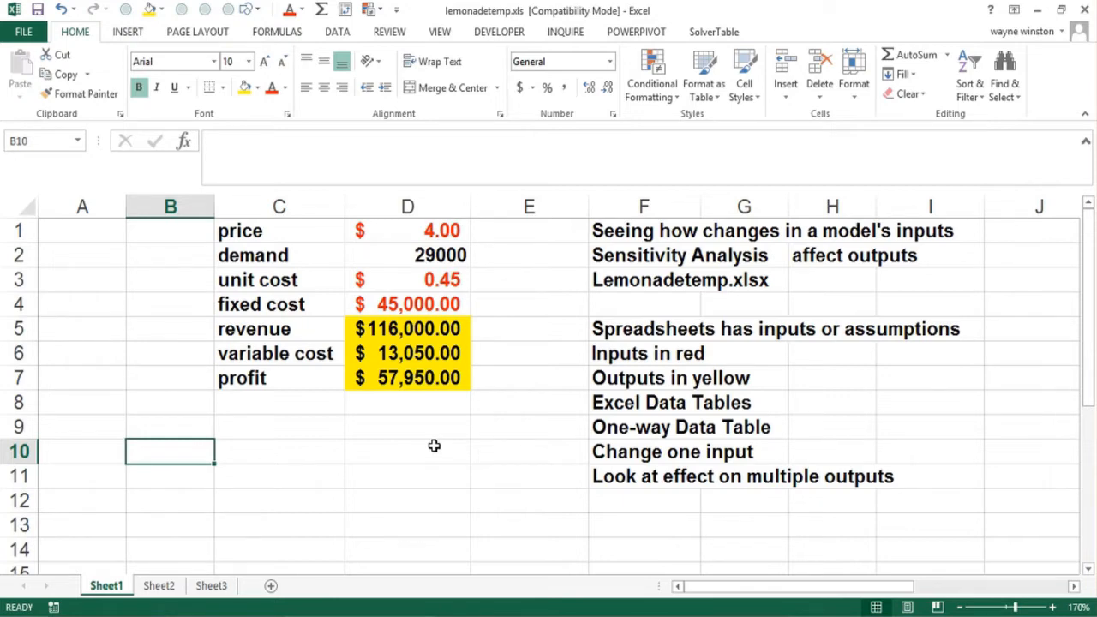
type("1.5")
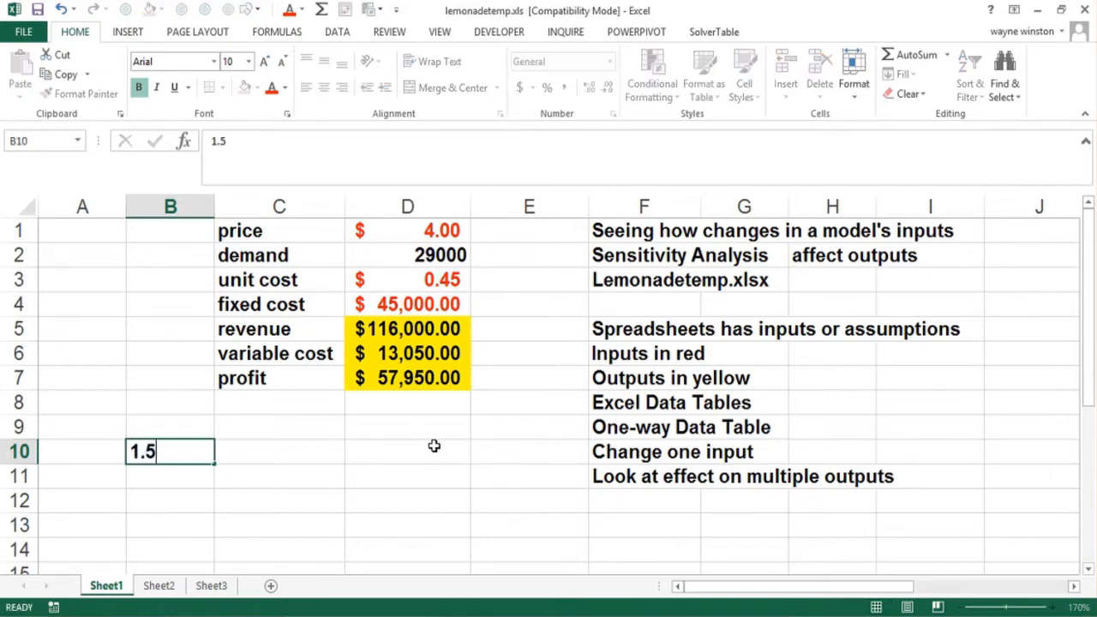
key("Return")
type("1.75")
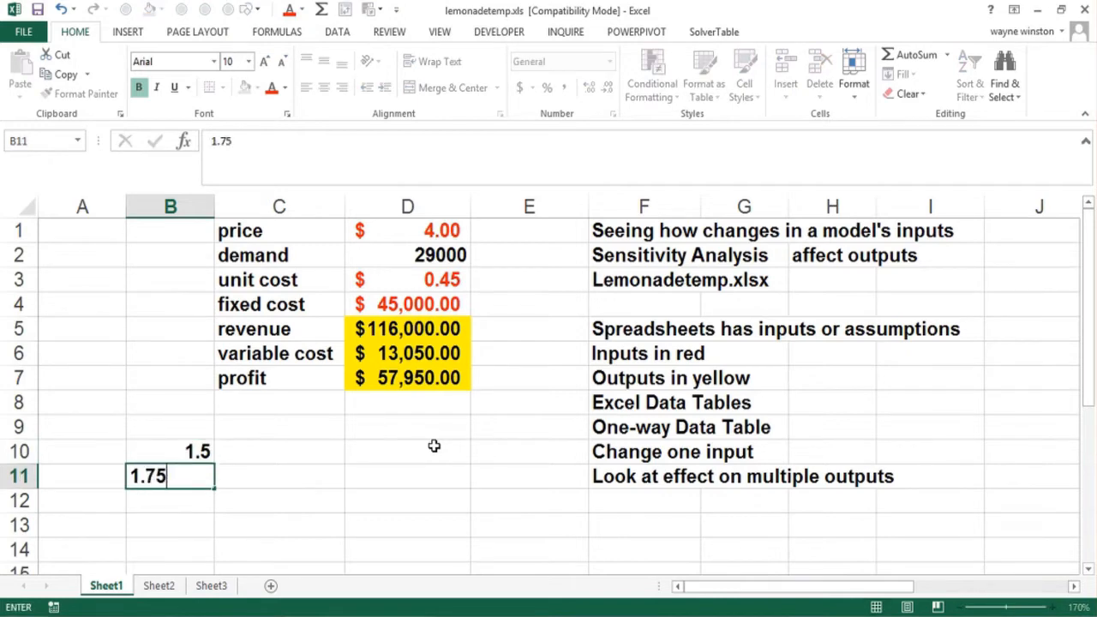
key("Return")
mouse_move(192, 451)
left_mouse_down()
mouse_move(191, 551)
mouse_move(188, 419)
mouse_move(189, 435)
left_mouse_up()
key("ctrl+Up")
key("ctrl+Down")
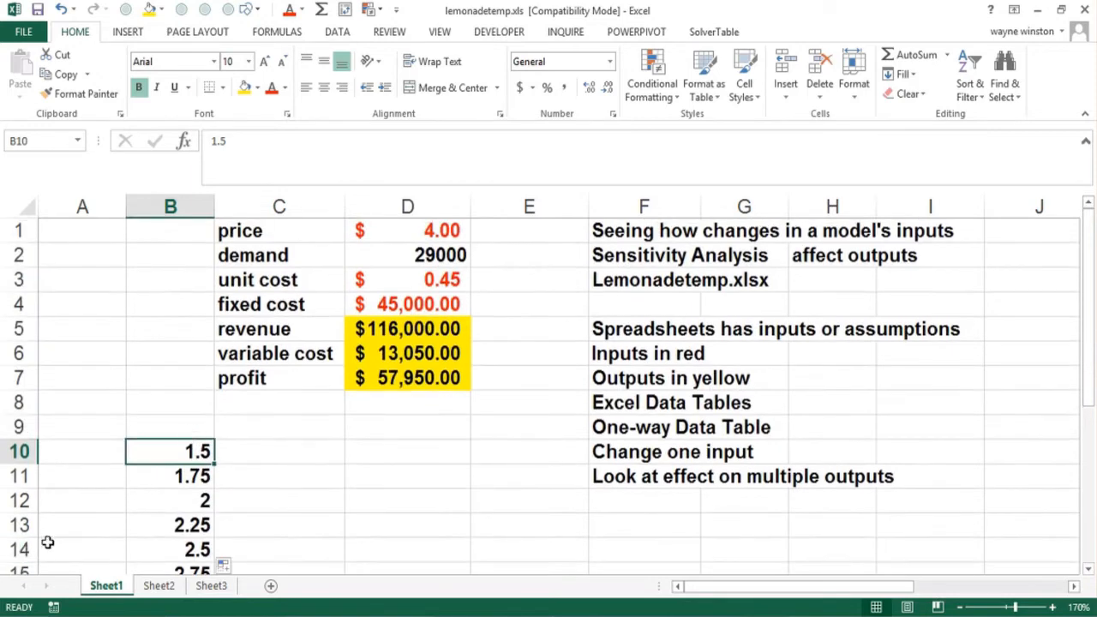
- Label the column of trial values as "price" in cell A13
left_click(74, 531)
type("ice")
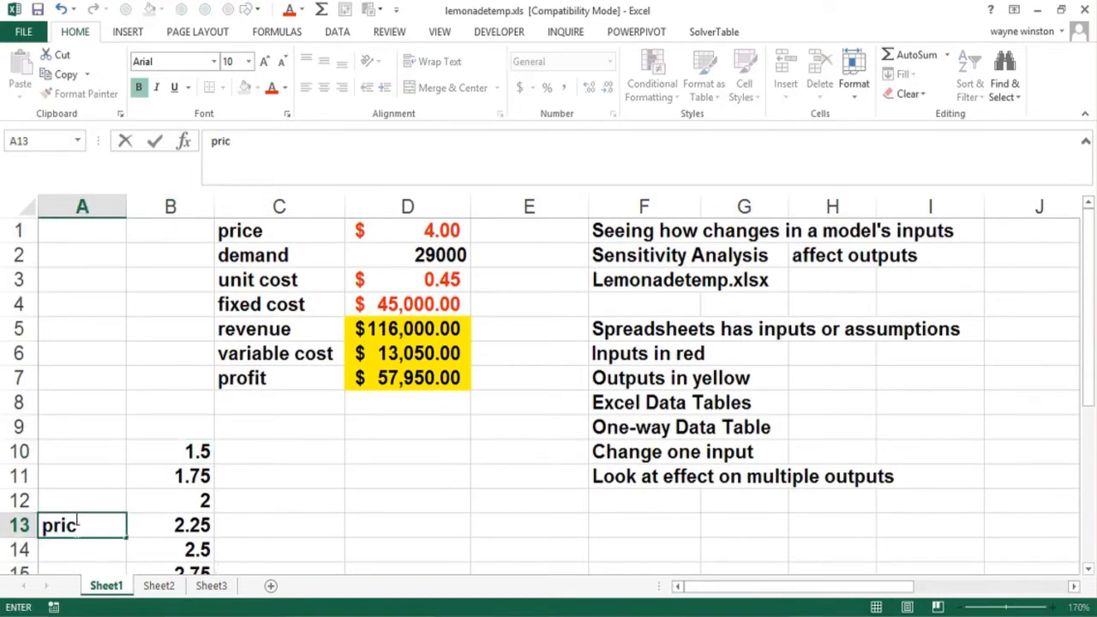
key("Up")
key("Right")
key("Right")
key("Right")
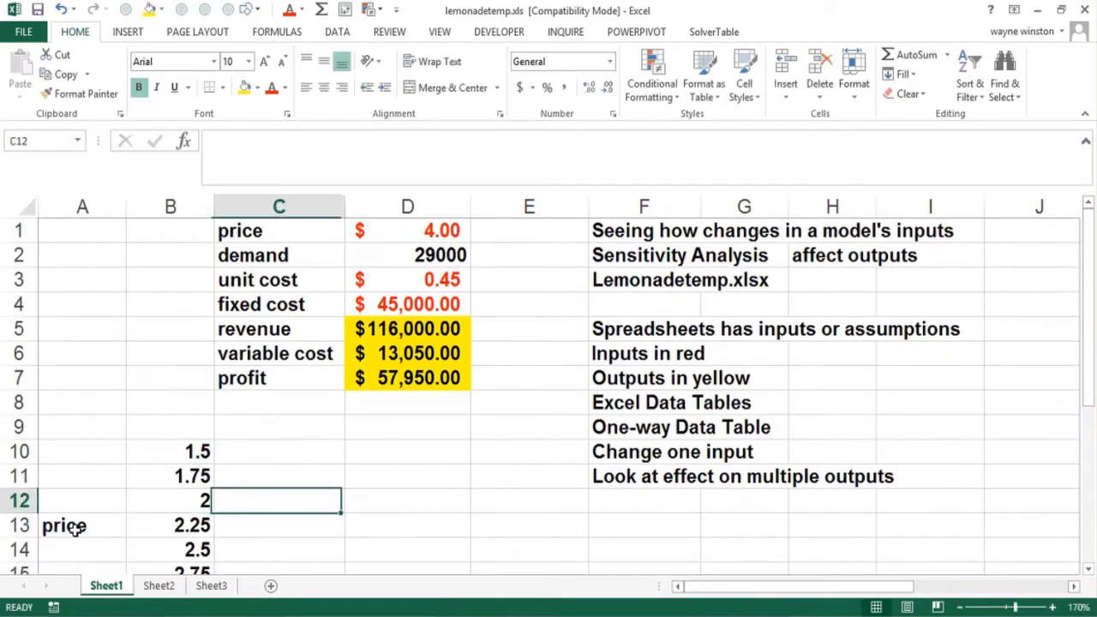
key("Up")
key("Up")
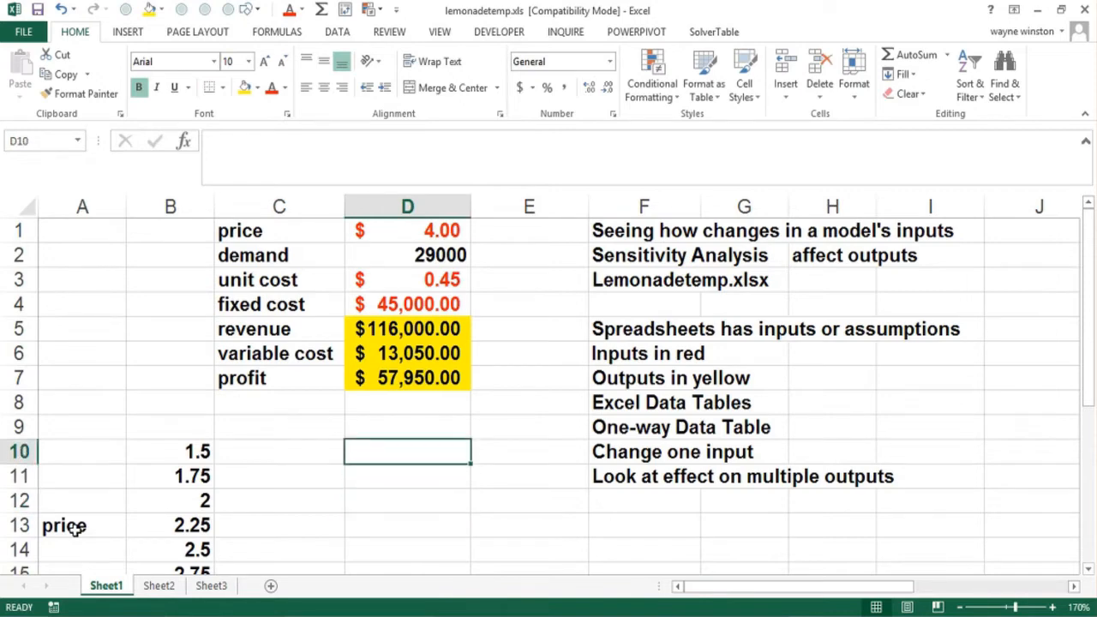
key("Left")
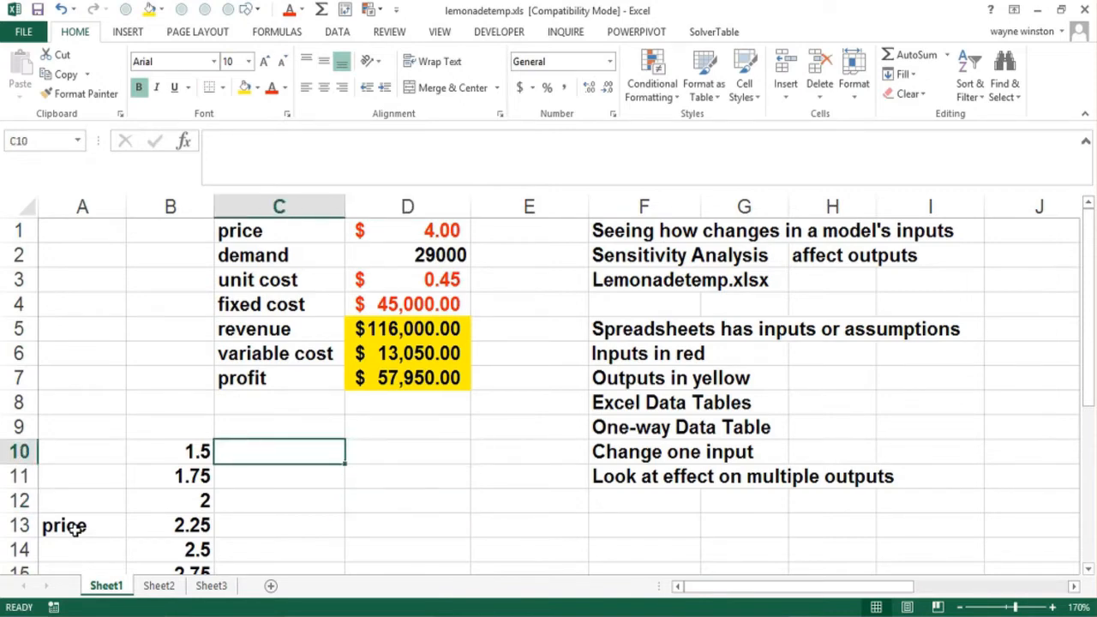
key("Up")
key("Up")
key("Up")
key("Up")
key("Up")
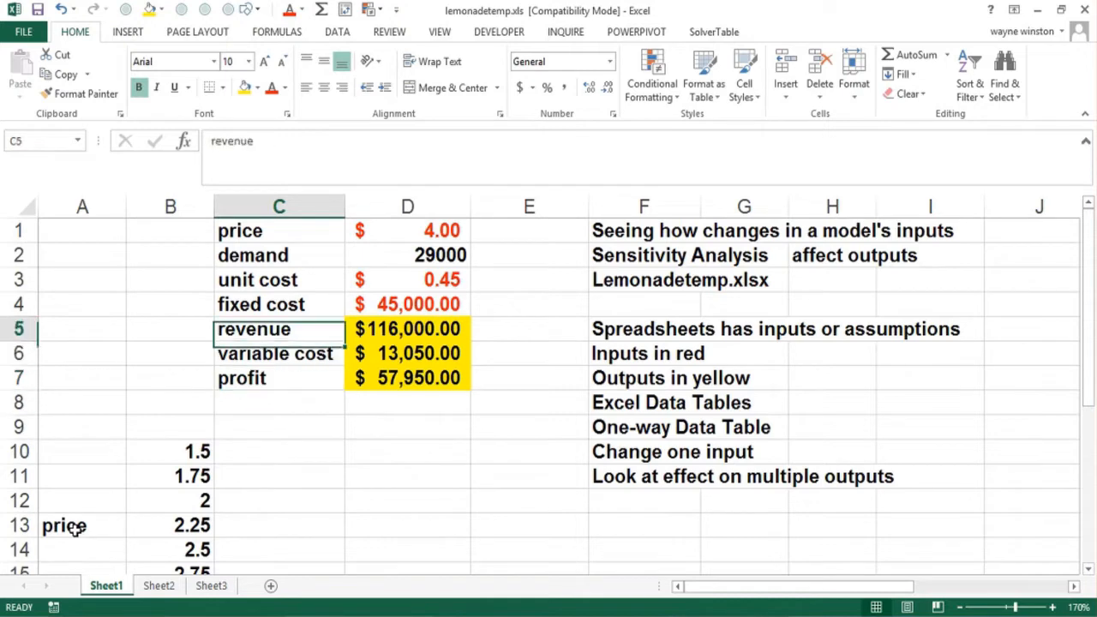
key("Down")
key("Down")
key("Down")
key("Down")
key("Left")
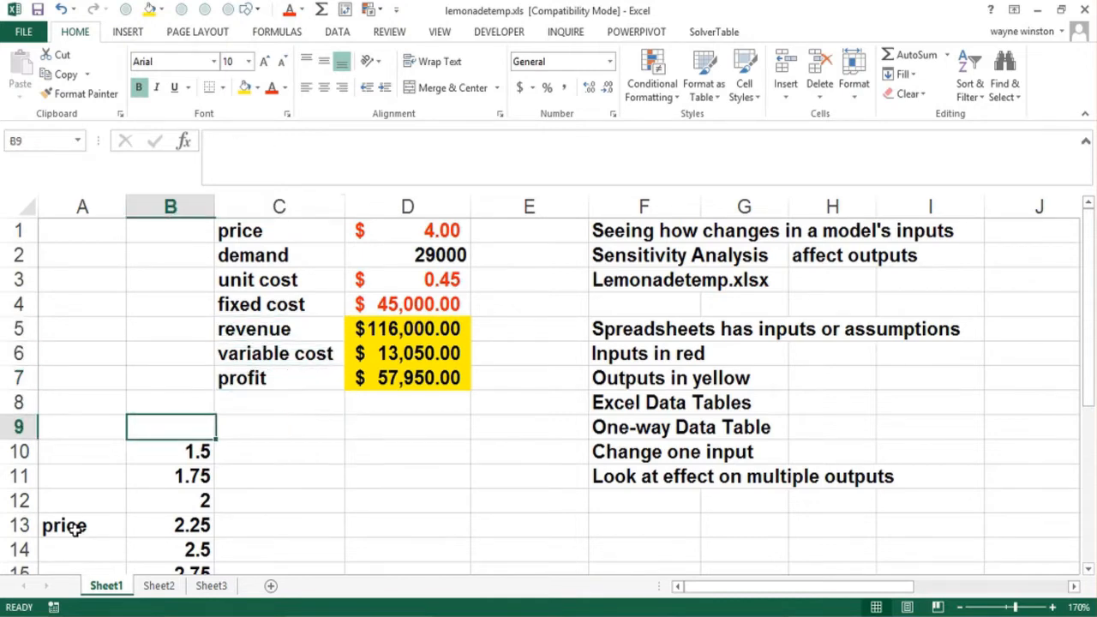
key("Down")
key("Up")
- Enter the formula =revenue in cell C9, referencing the revenue output in D5
key("Right")
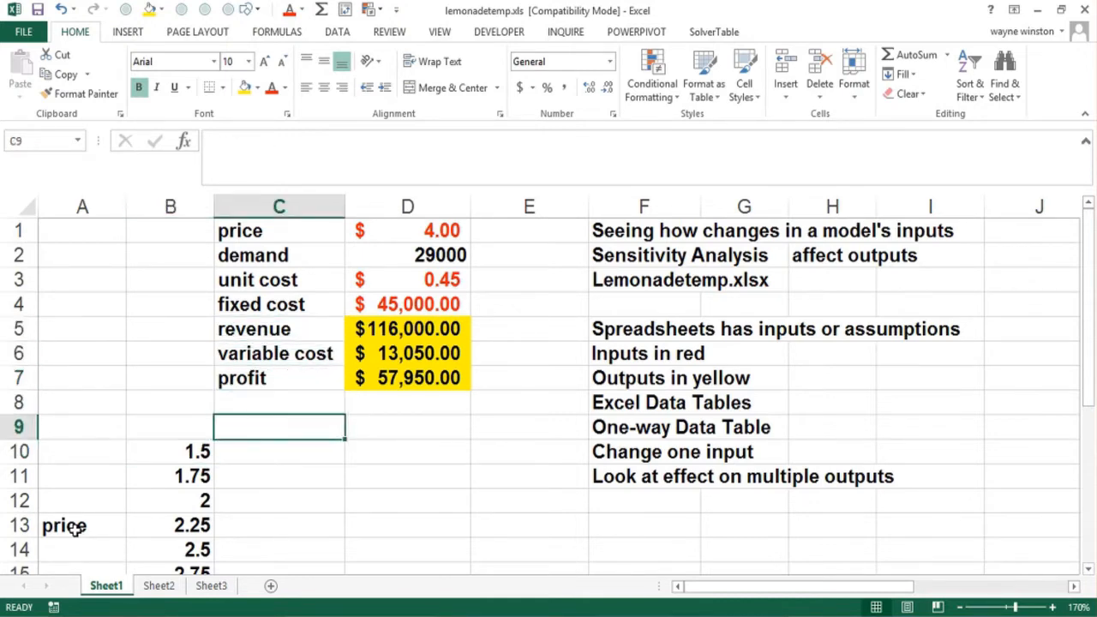
type("=")
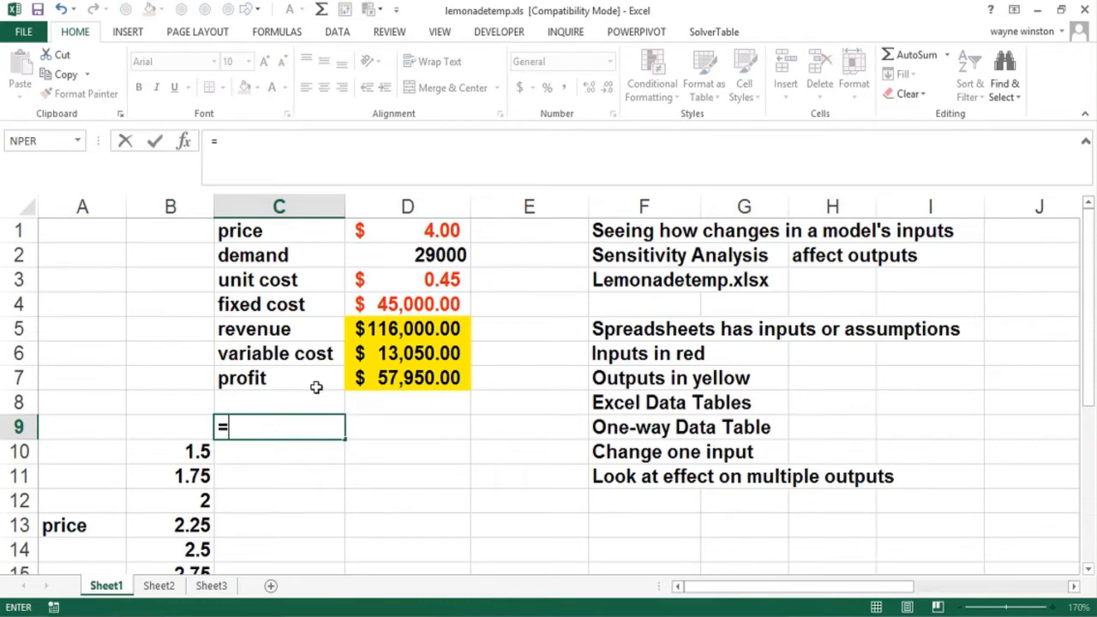
left_click(411, 328)
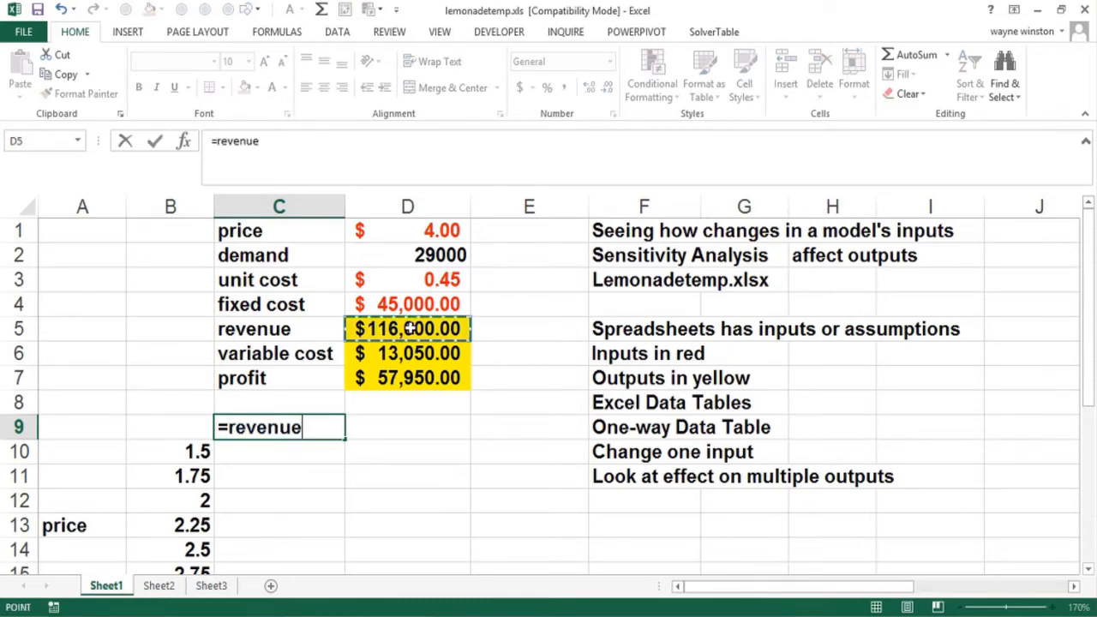
key("ctrl+Return")
- Enter the formula =variable_cost in cell D9, referencing the variable cost output in D6
key("Right")
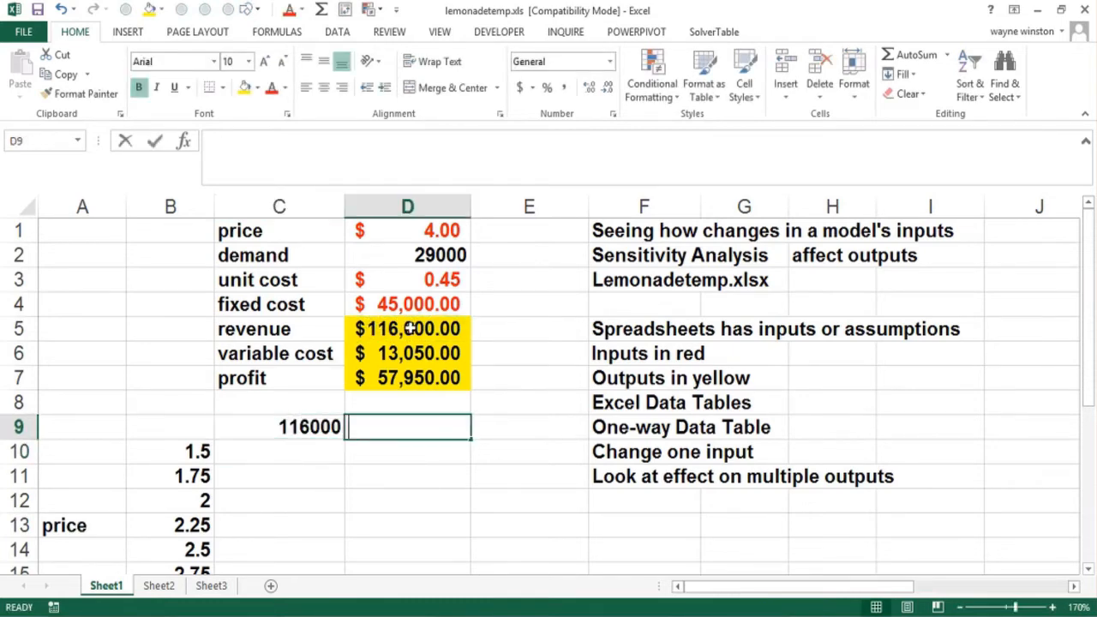
type("=")
left_click(412, 359)
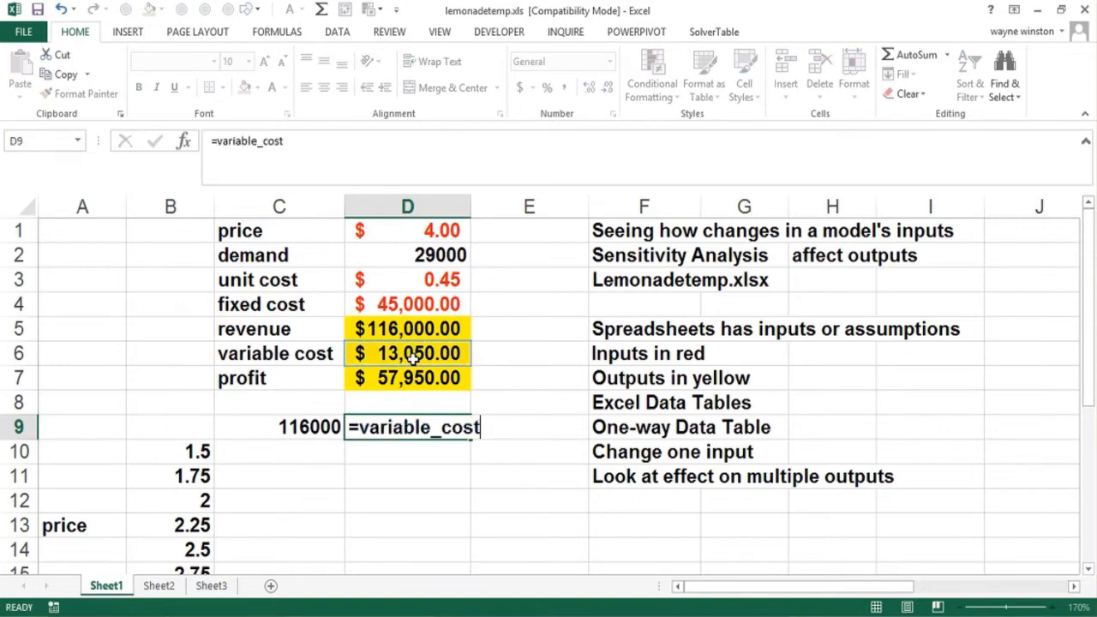
key("Return")
- Enter the formula =profit in cell E9, referencing the profit output in D7
key("Up")
key("Right")
type("=")
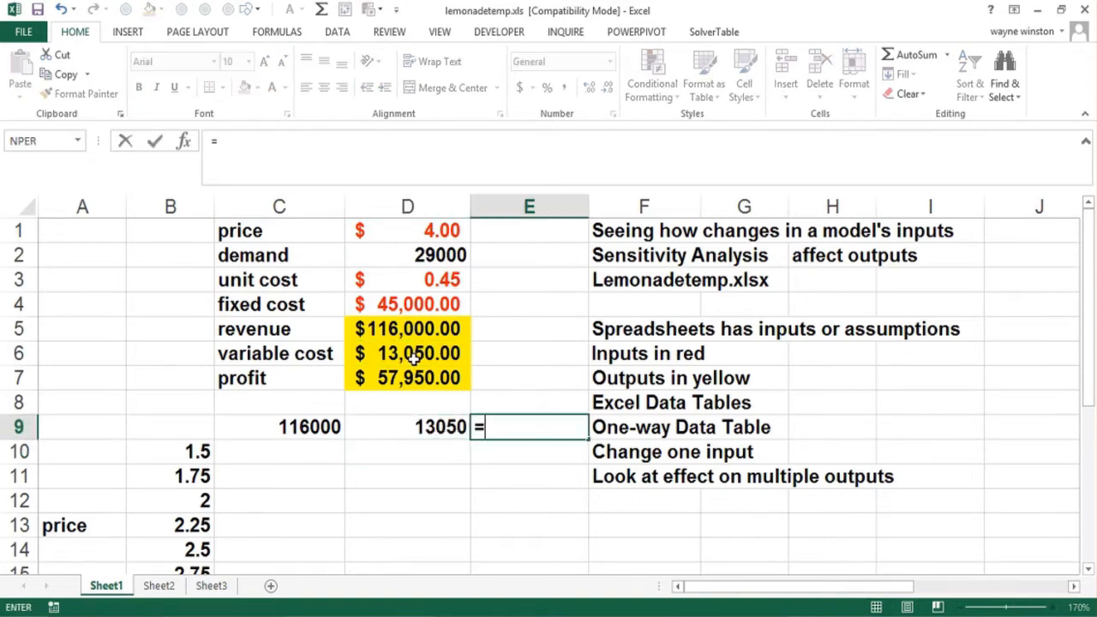
left_click(405, 381)
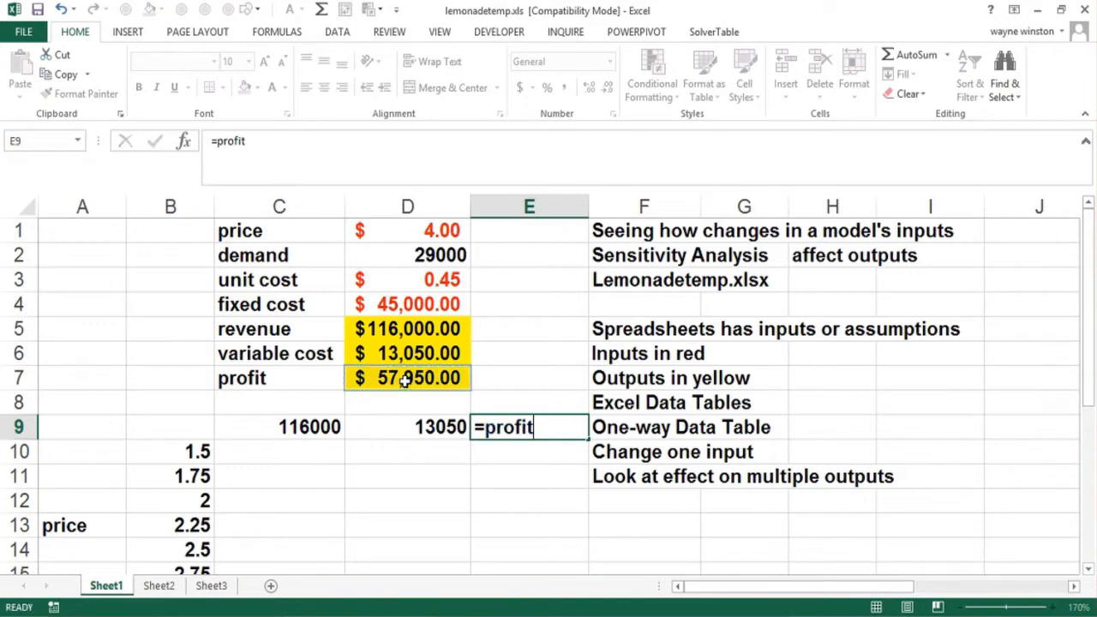
key("Return")
- Add the column headings "Revenue", "VC" and "Profit" in cells C8 to E8 above the output formulas
key("Up")
key("Up")
key("Left")
key("Left")
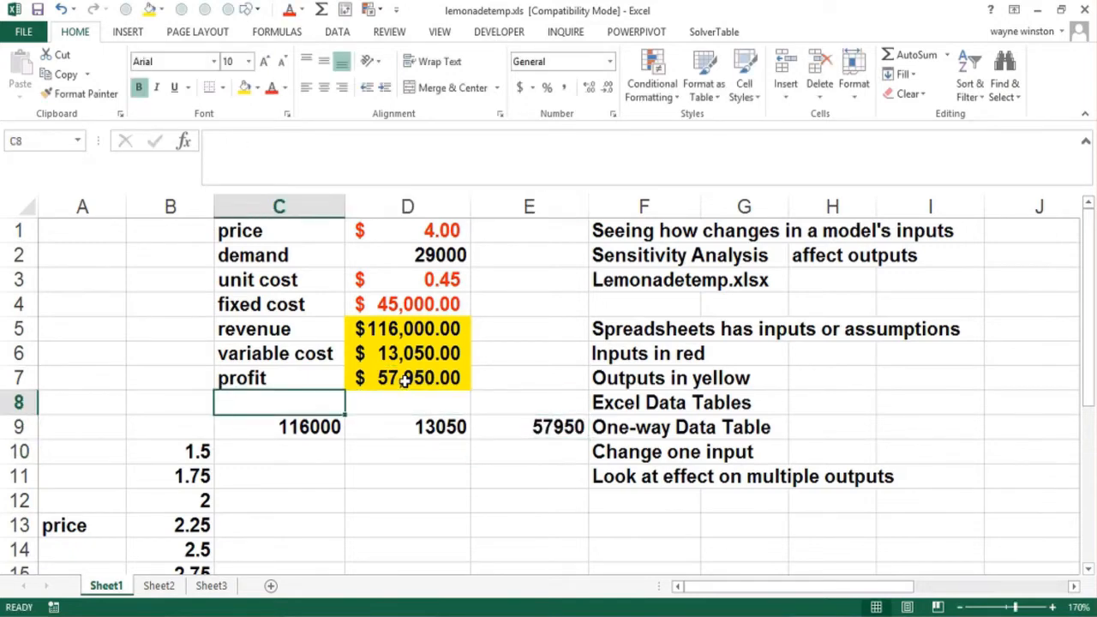
type("Revenue")
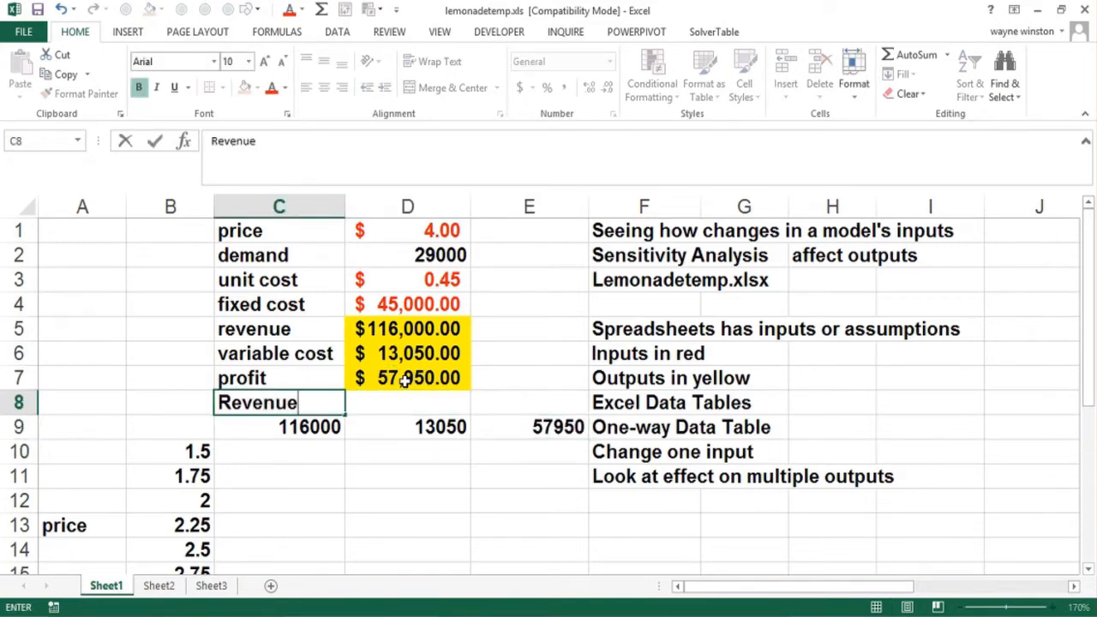
key("Right")
type("VC")
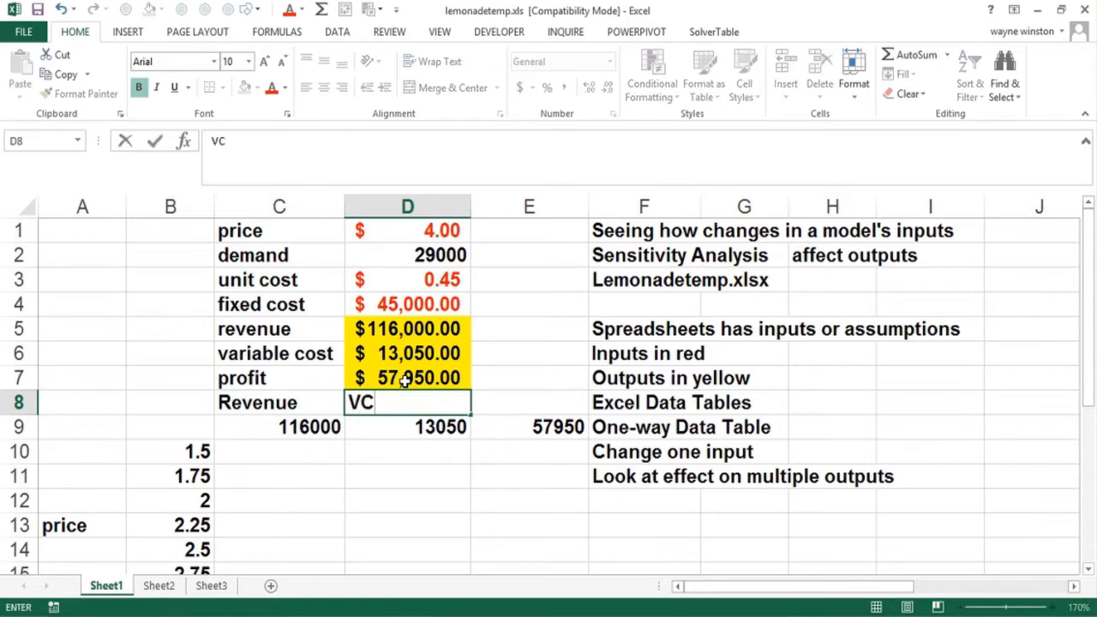
key("Right")
type("Profit")
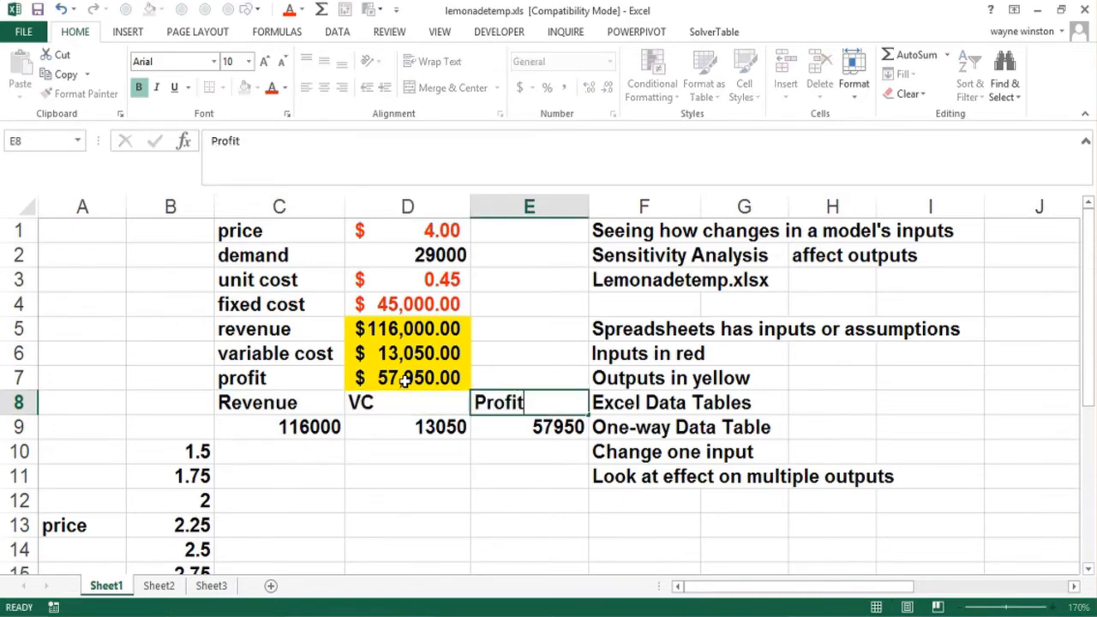
key("Return")
left_click(220, 502)
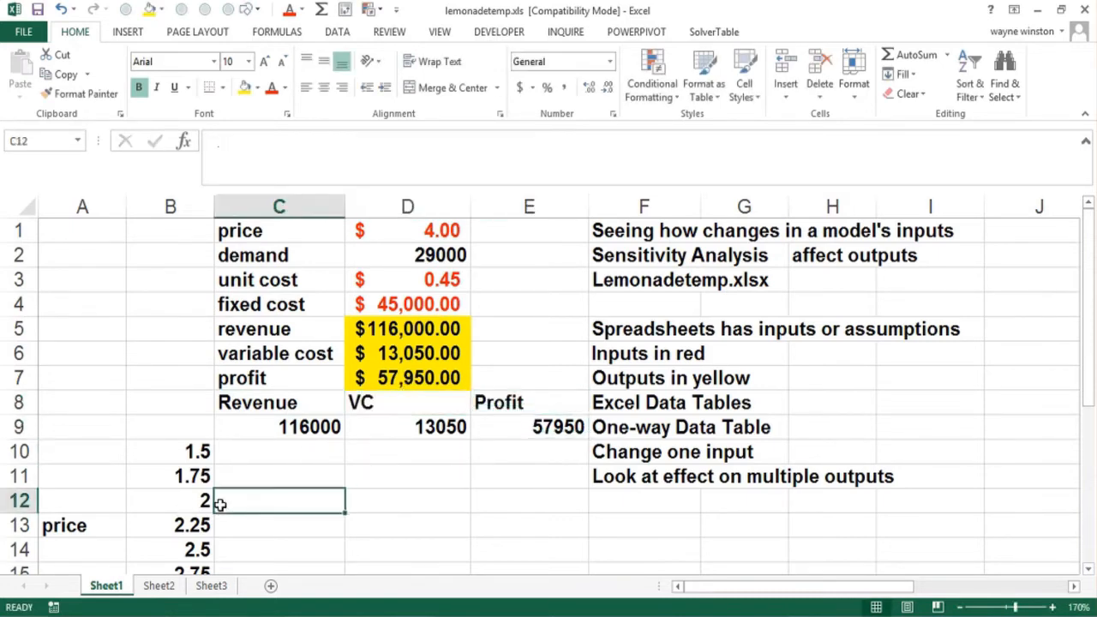
- Shade cells D13 and E11 in the empty data table body with a light olive green fill
left_click(406, 527)
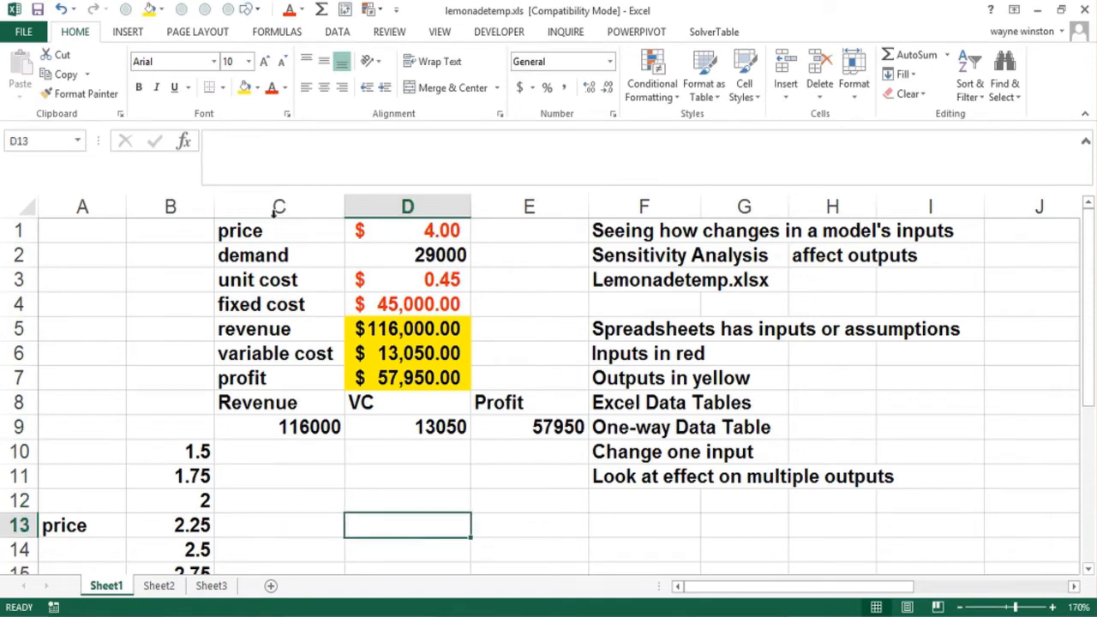
left_click(161, 10)
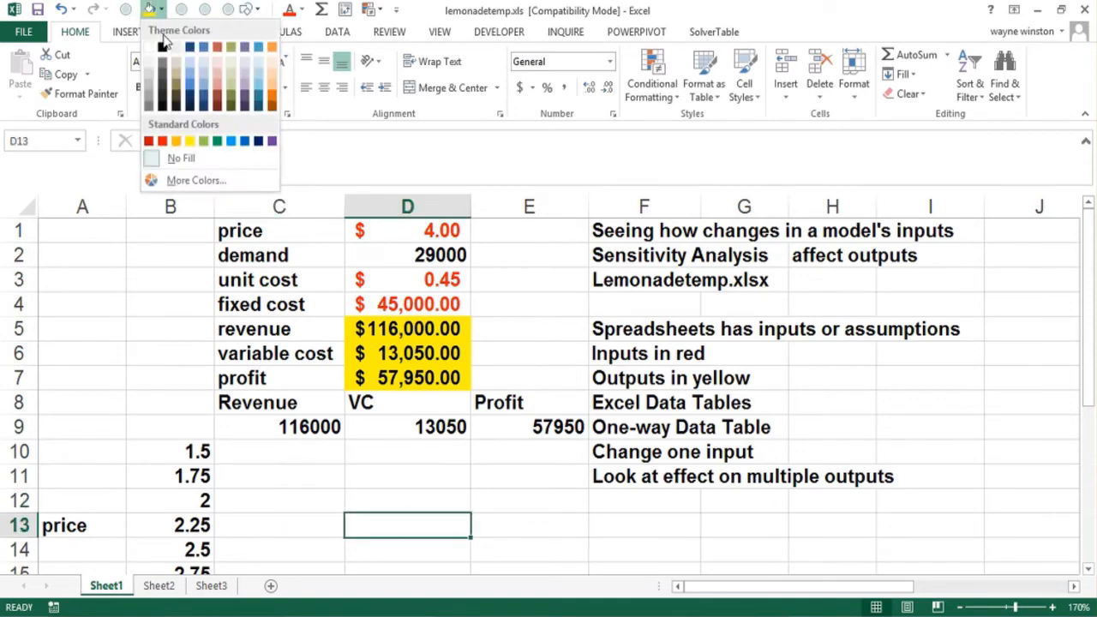
left_click(194, 89)
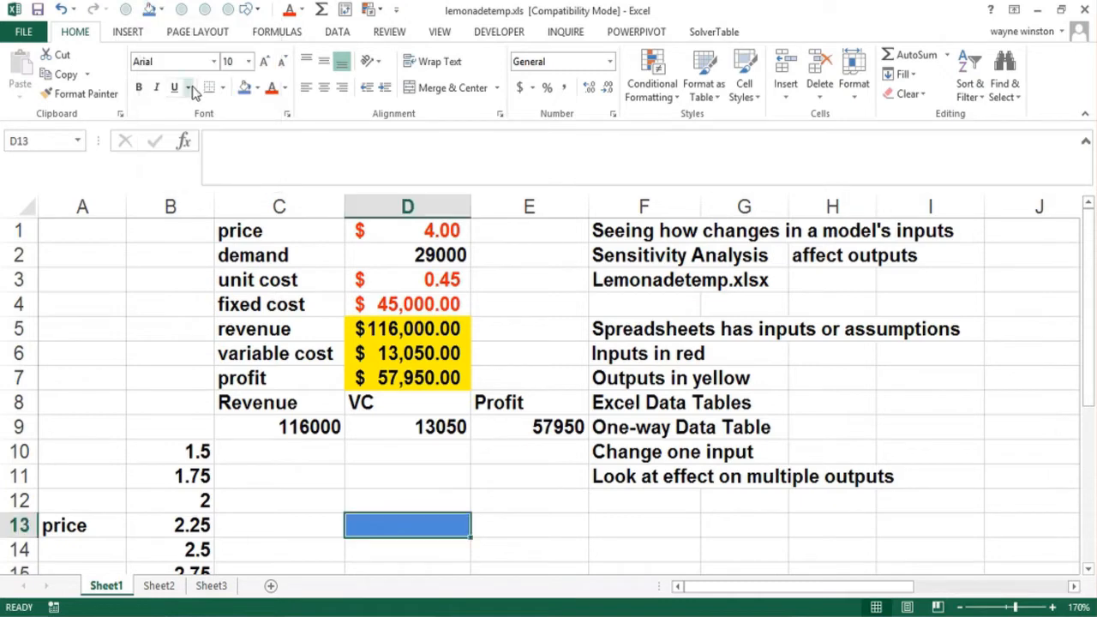
left_click(161, 10)
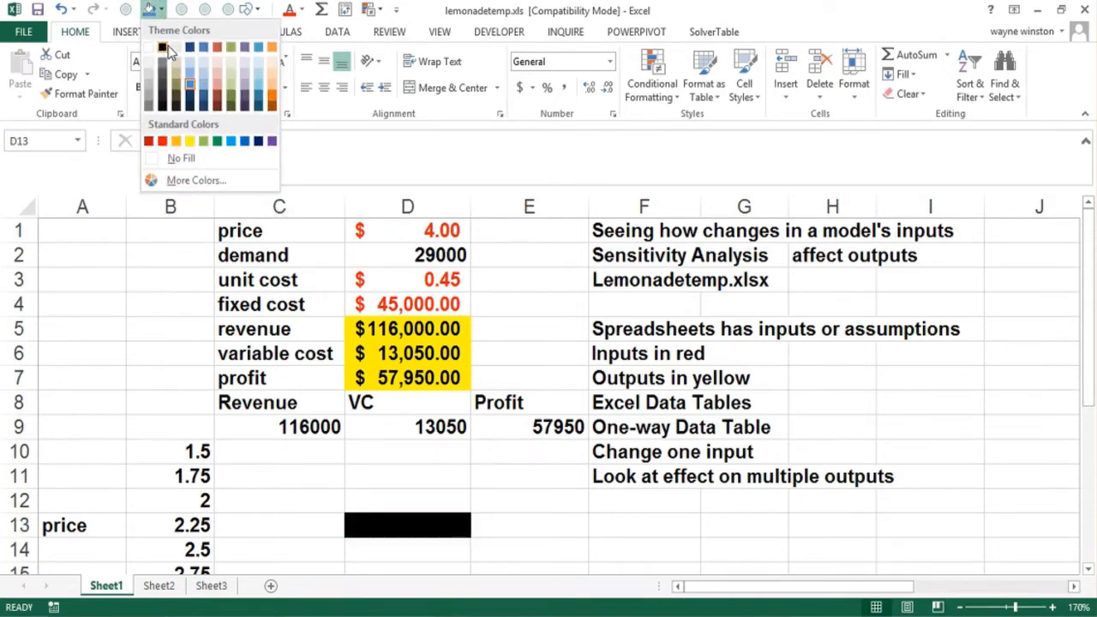
left_click(231, 73)
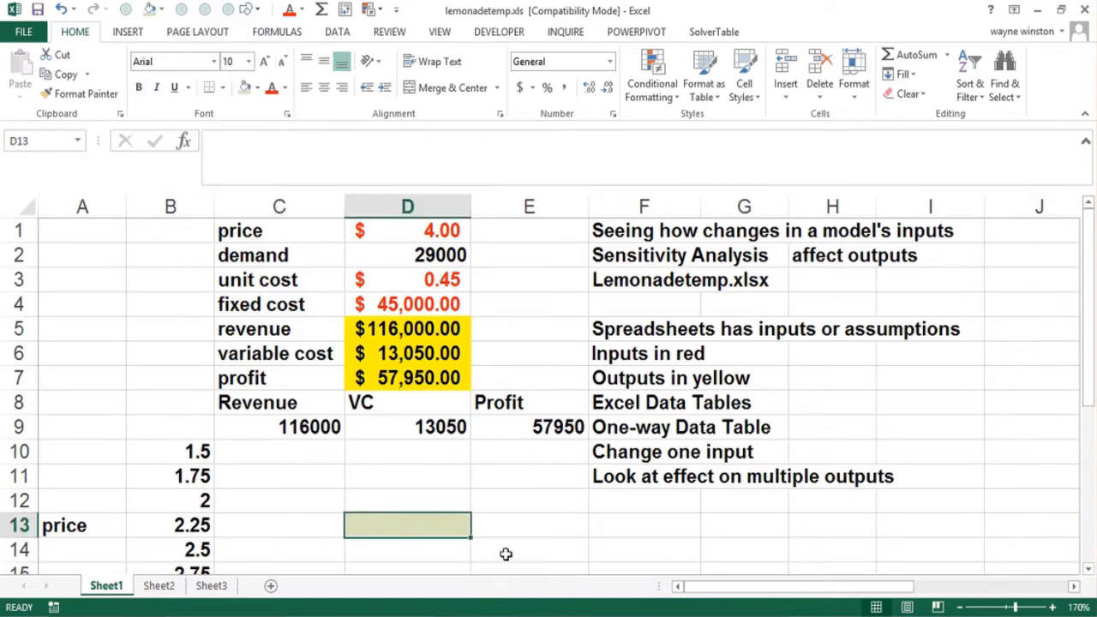
left_click(523, 478)
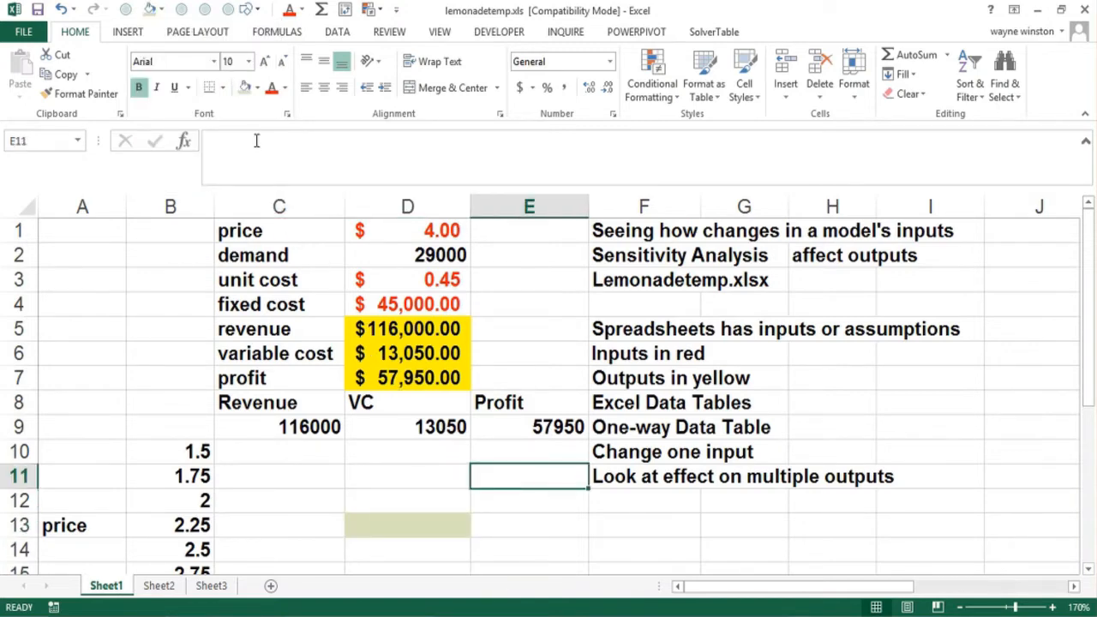
left_click(153, 9)
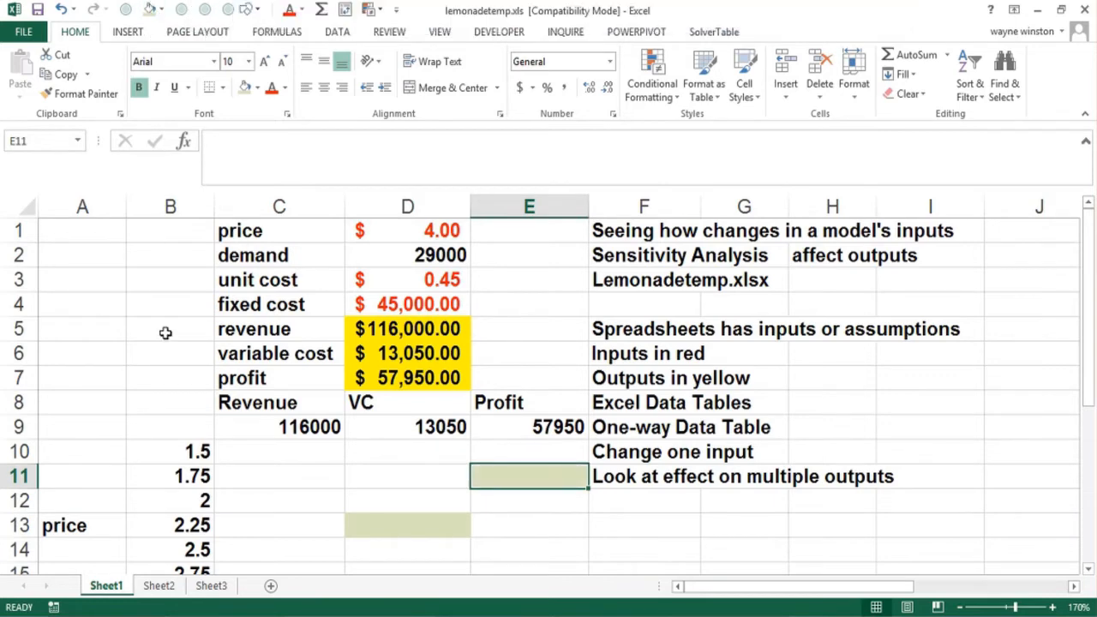
left_click(263, 499)
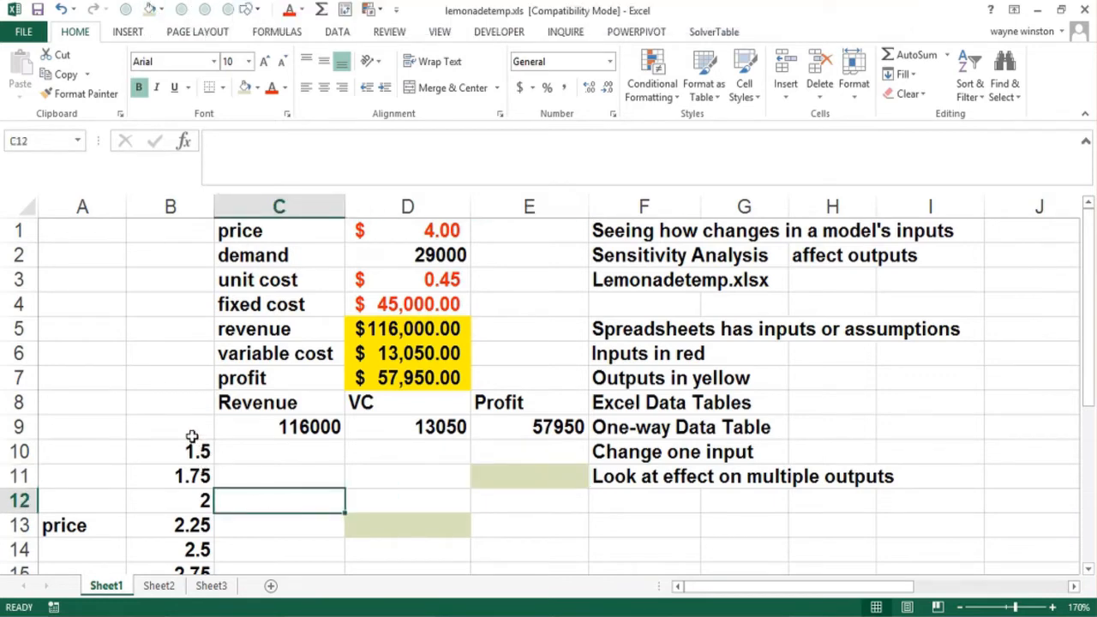
left_click(268, 451)
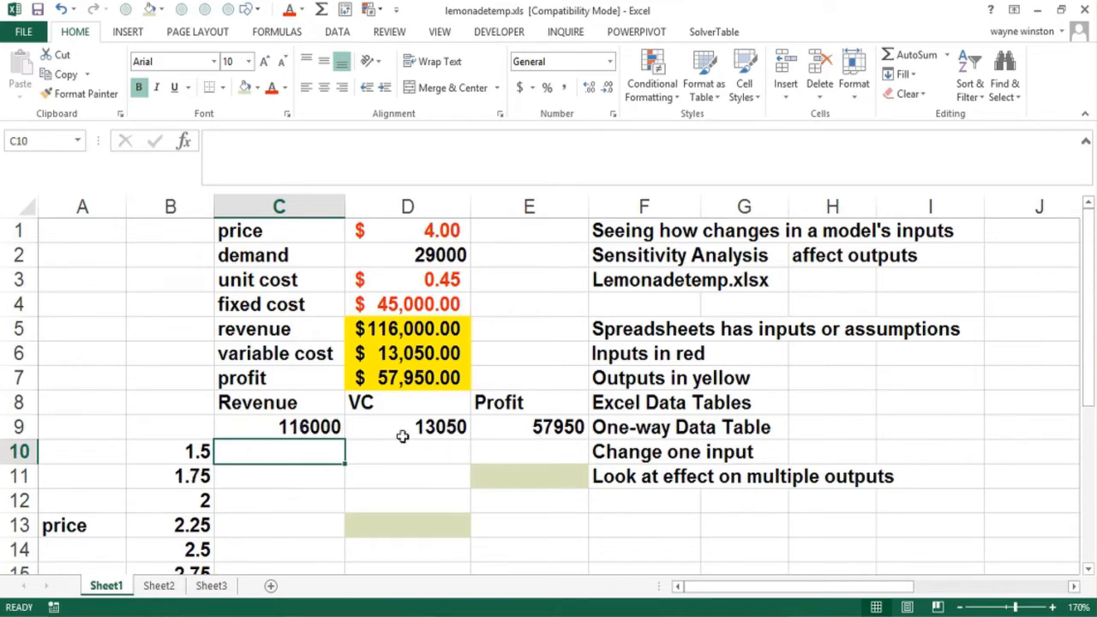
left_click(199, 429)
- Add the note "List value of input going down column" in cell F12
left_click(619, 501)
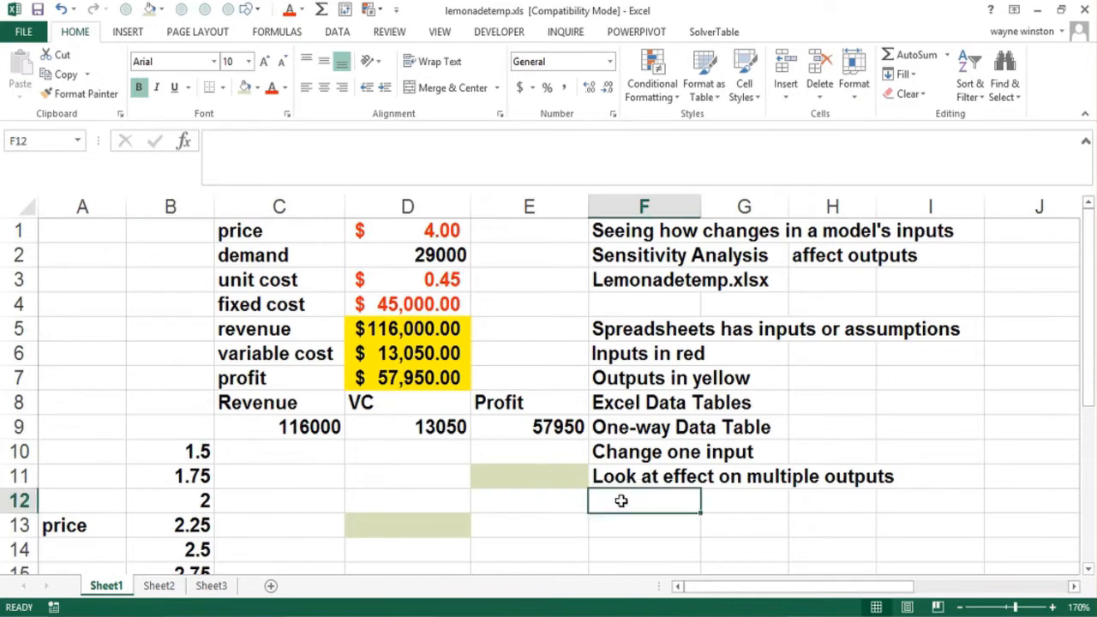
type("List")
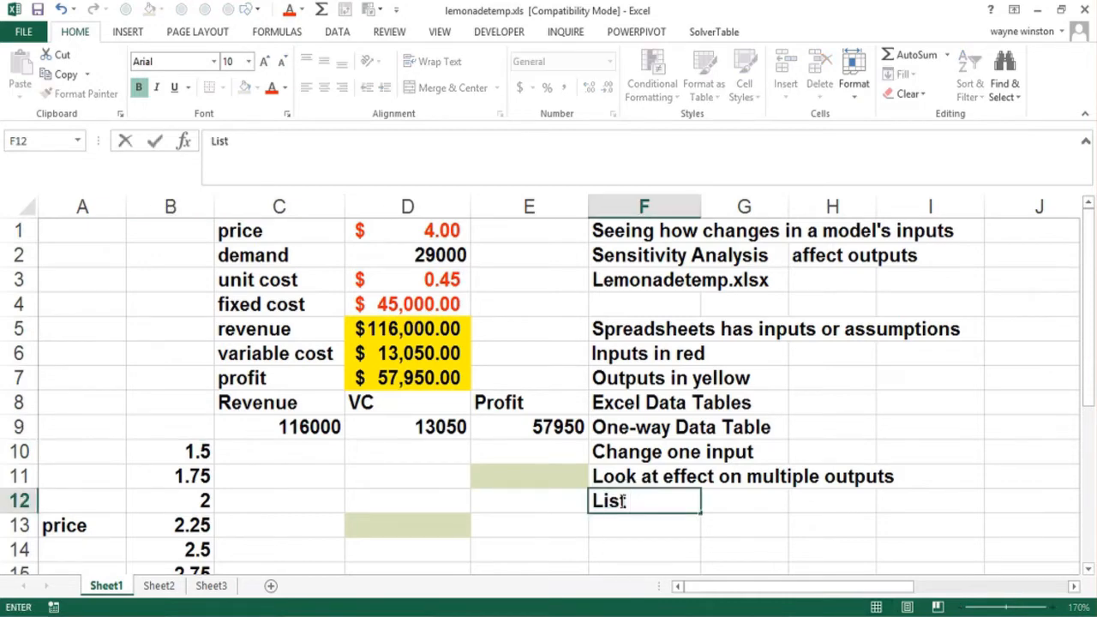
type(" value o")
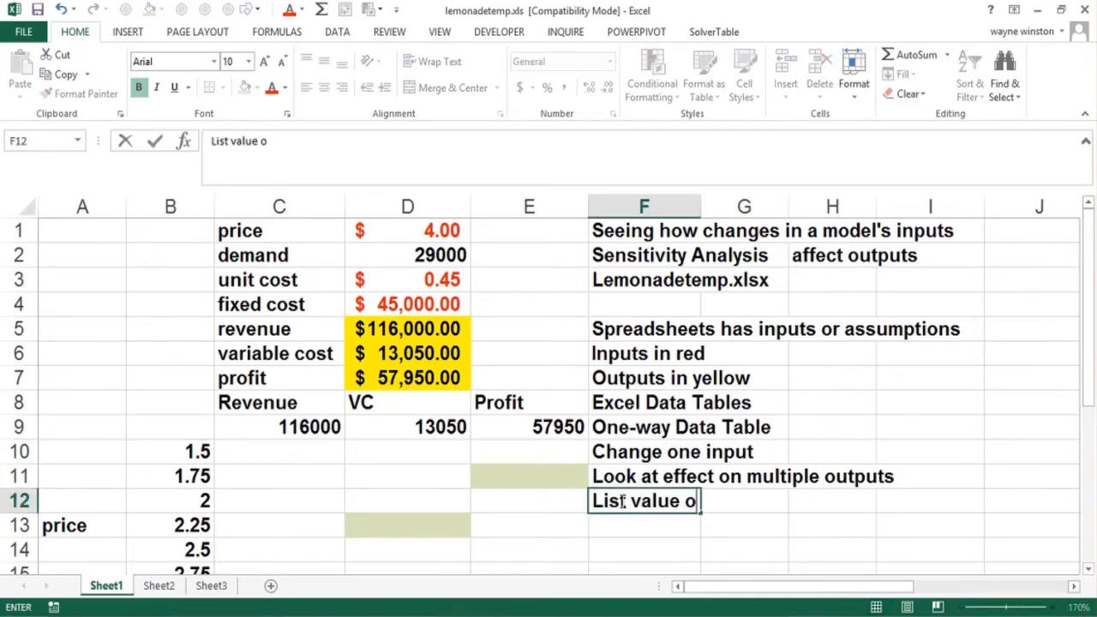
type("f input goi")
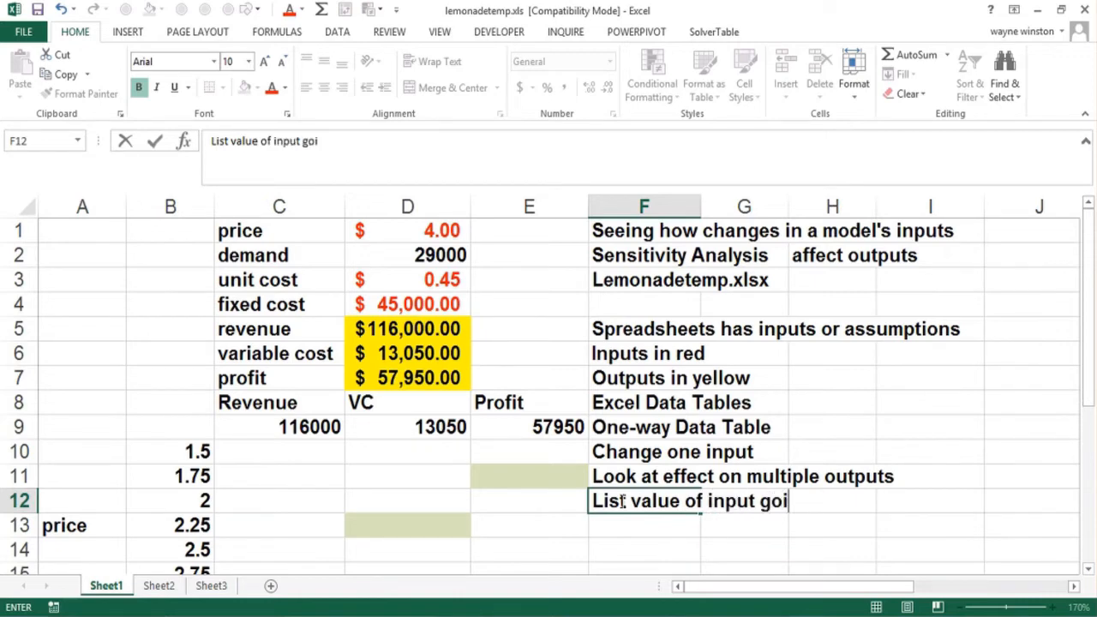
type("ng down column")
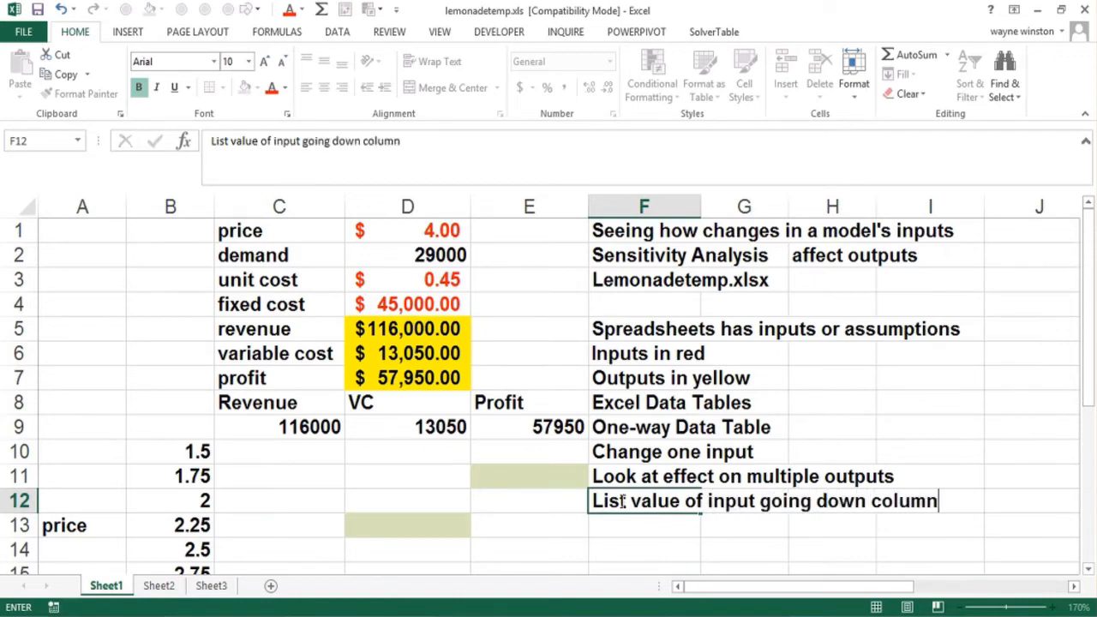
key("Return")
- Add the note "go up one row over one column" in cell F13
type("go ")
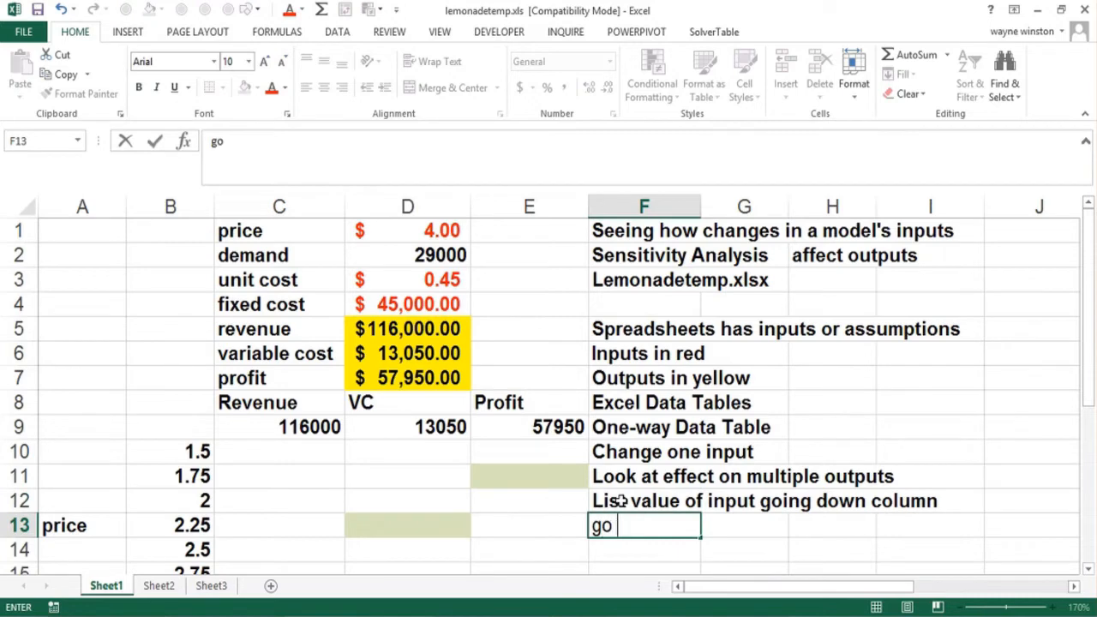
type("up one ro")
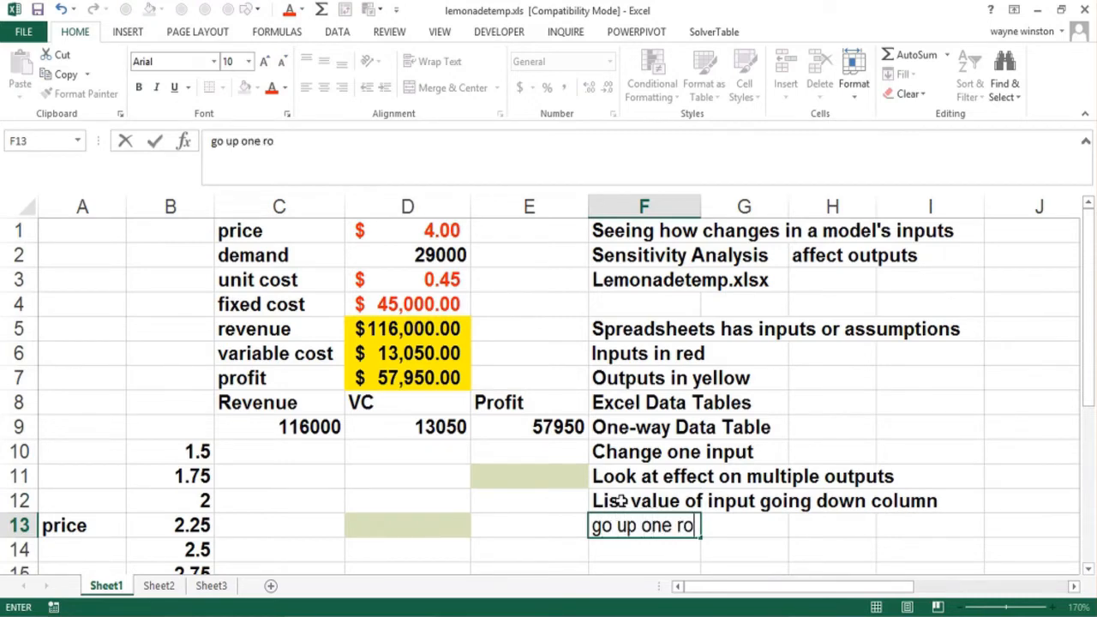
type("w over one column")
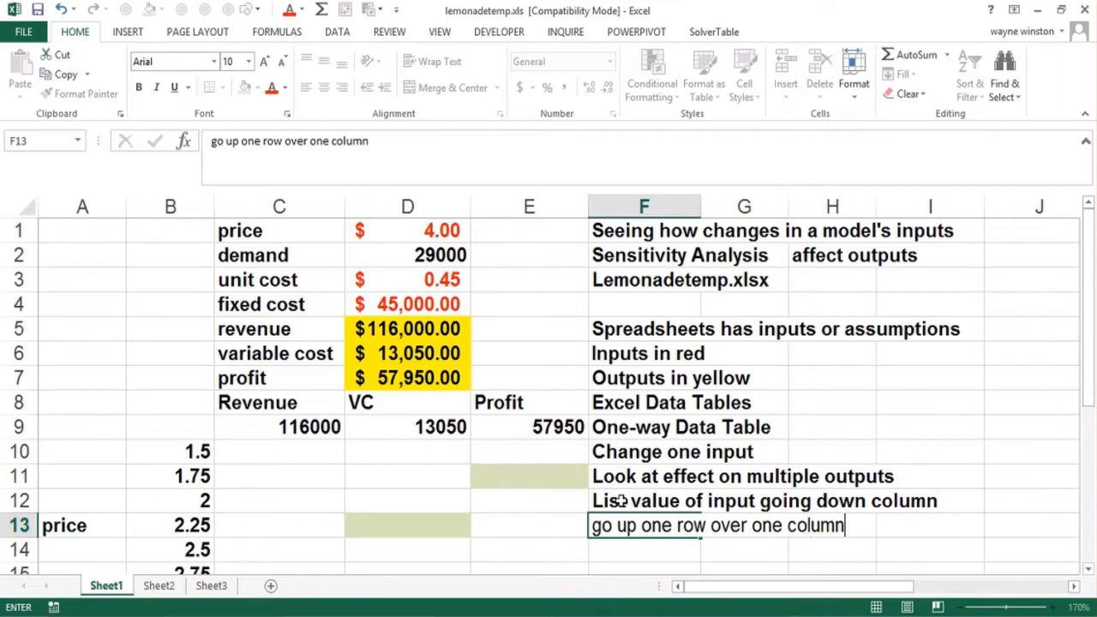
key("Return")
- Add the note "point to output formulas" in cell F14
type("point ")
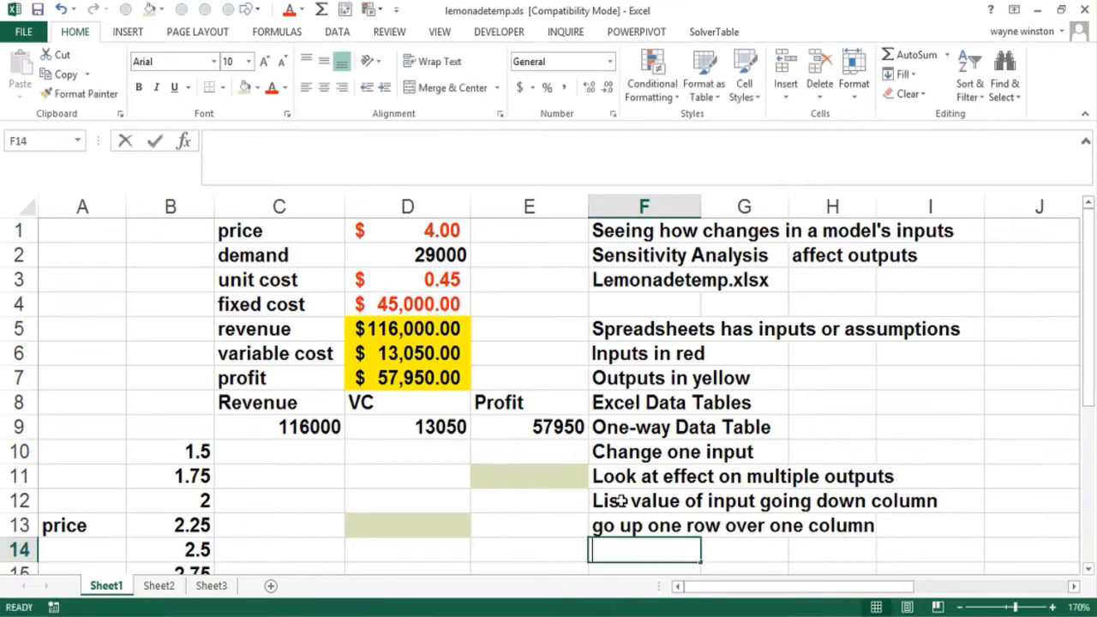
type("to o")
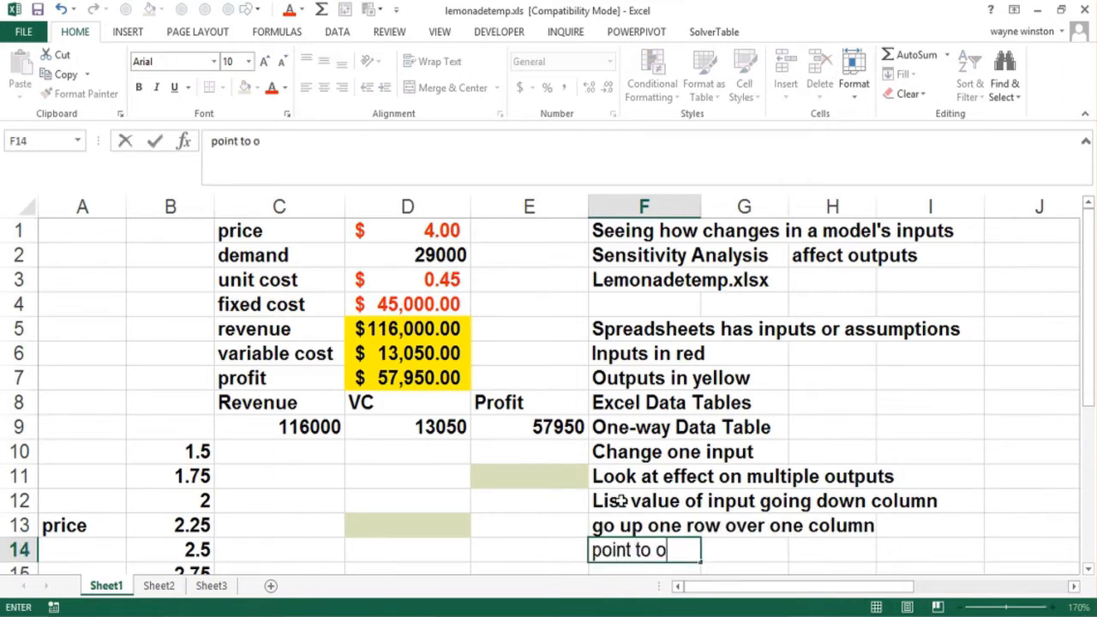
type("utput fo")
key("BackSpace")
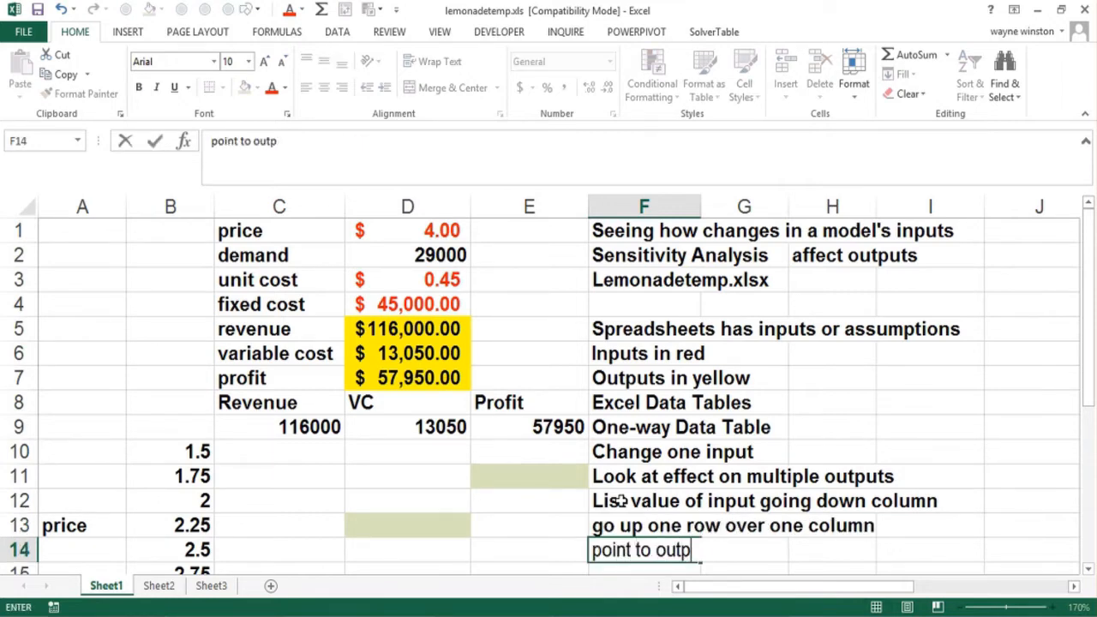
type("ut for")
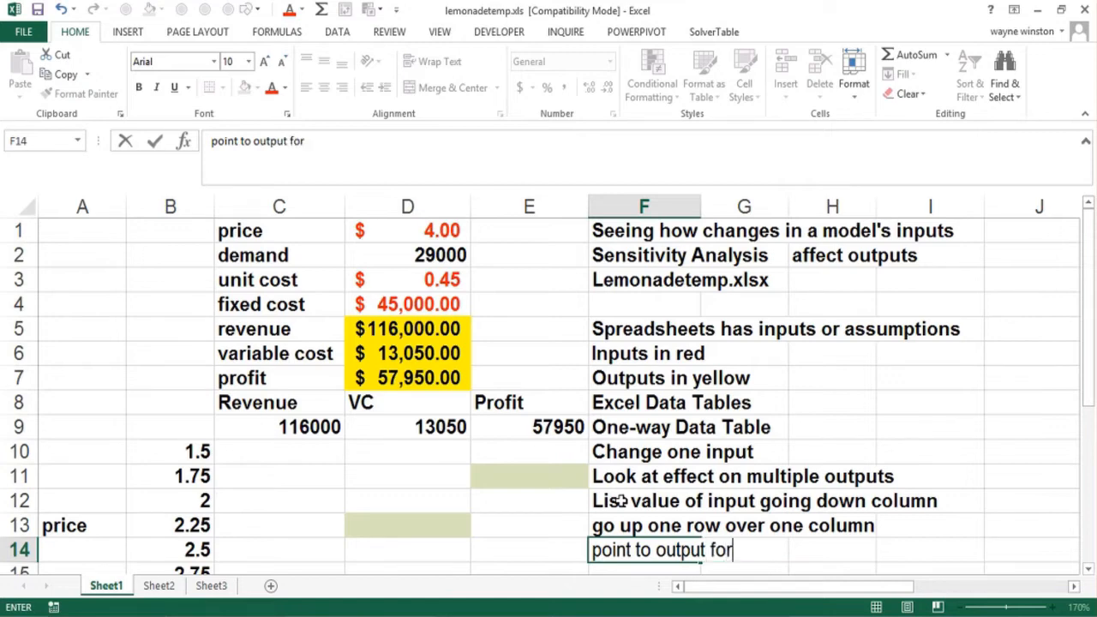
type("mulas")
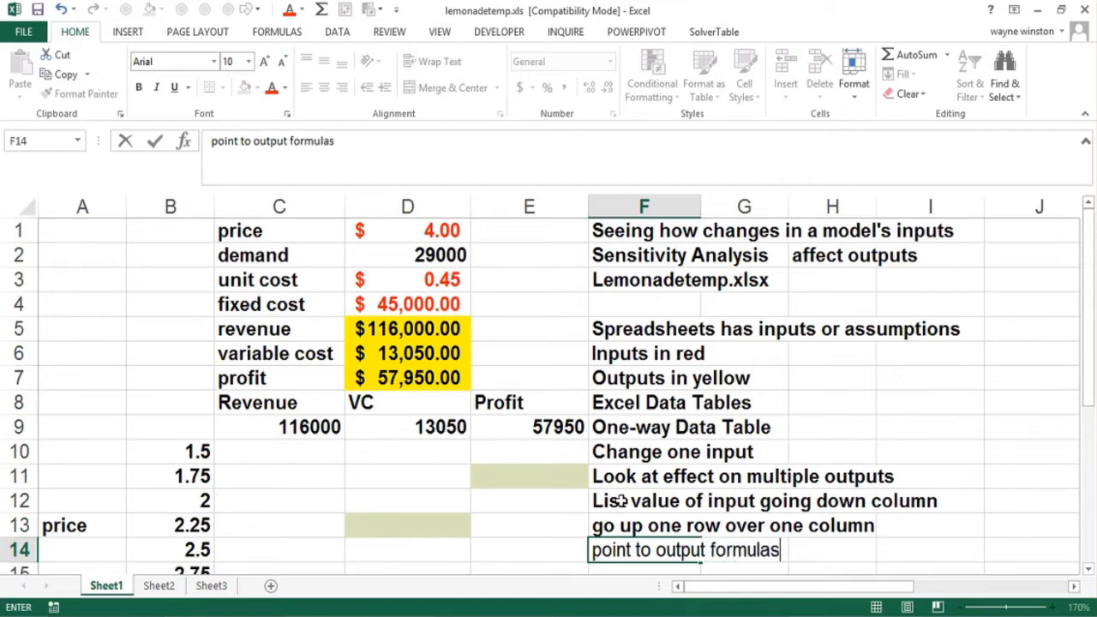
key("Return")
- Add the note "select table range" in cell F15 and select the data table range B9:E20
type("sele")
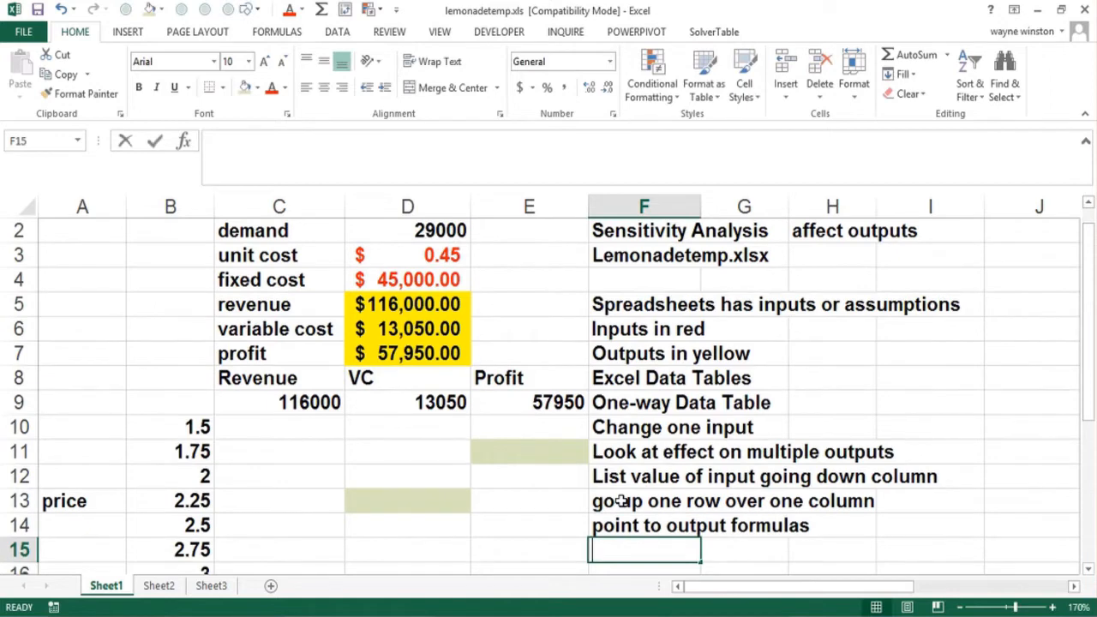
type("ct ta")
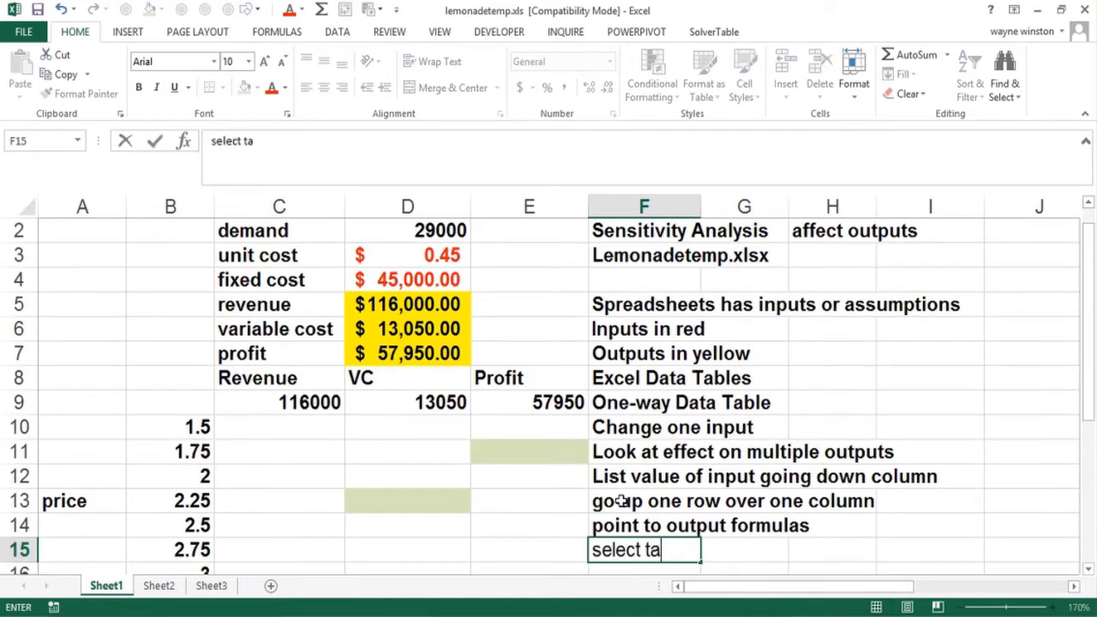
type("ble range")
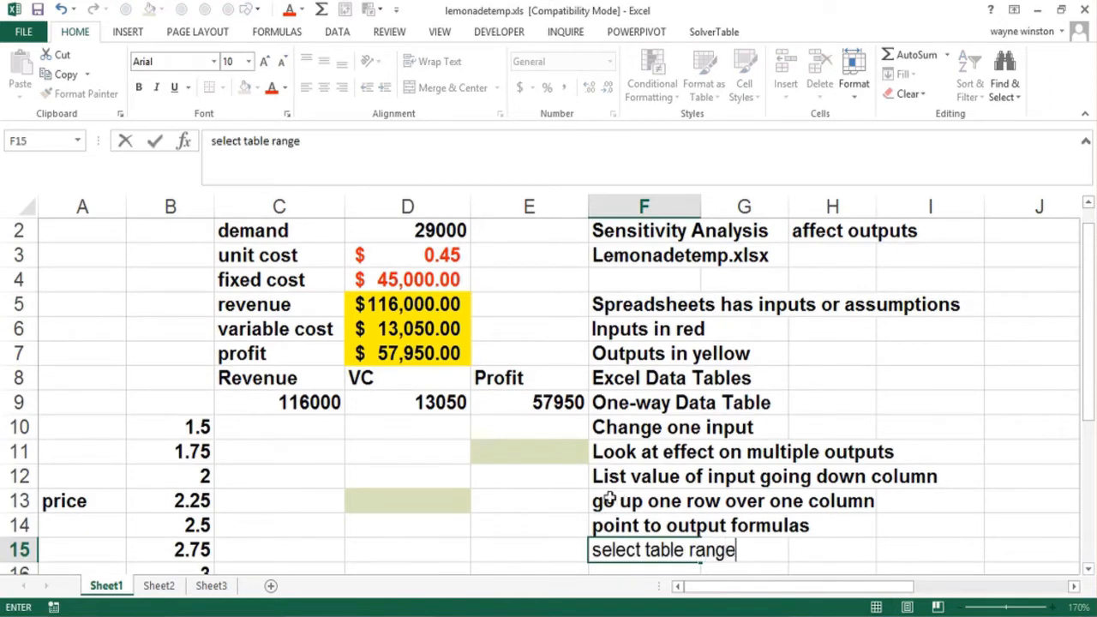
left_click(184, 407)
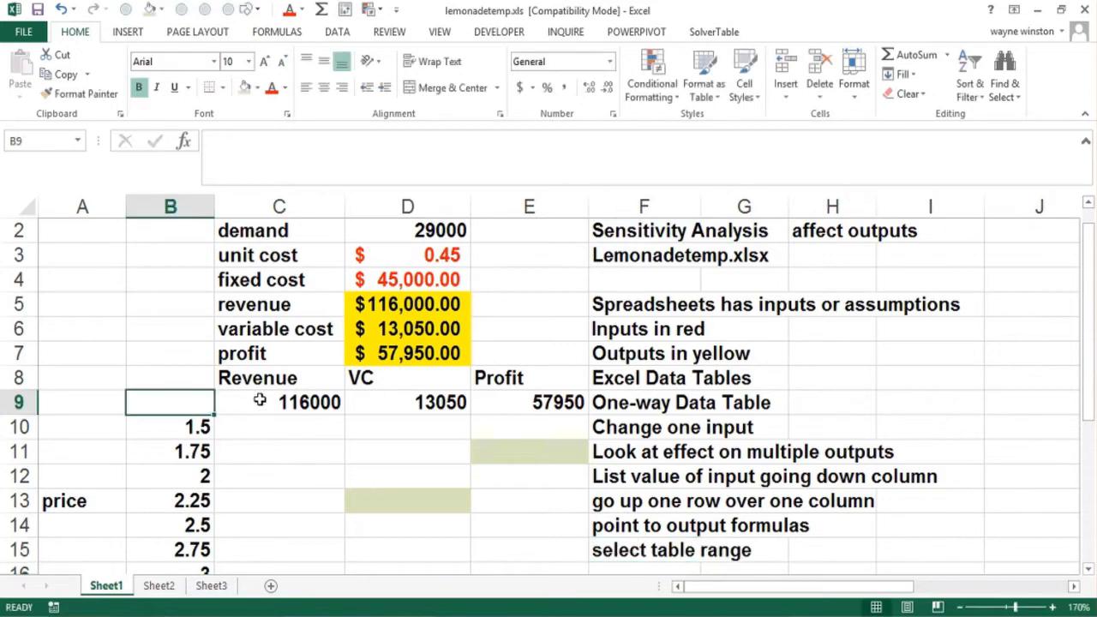
left_click_drag(178, 397, 519, 533)
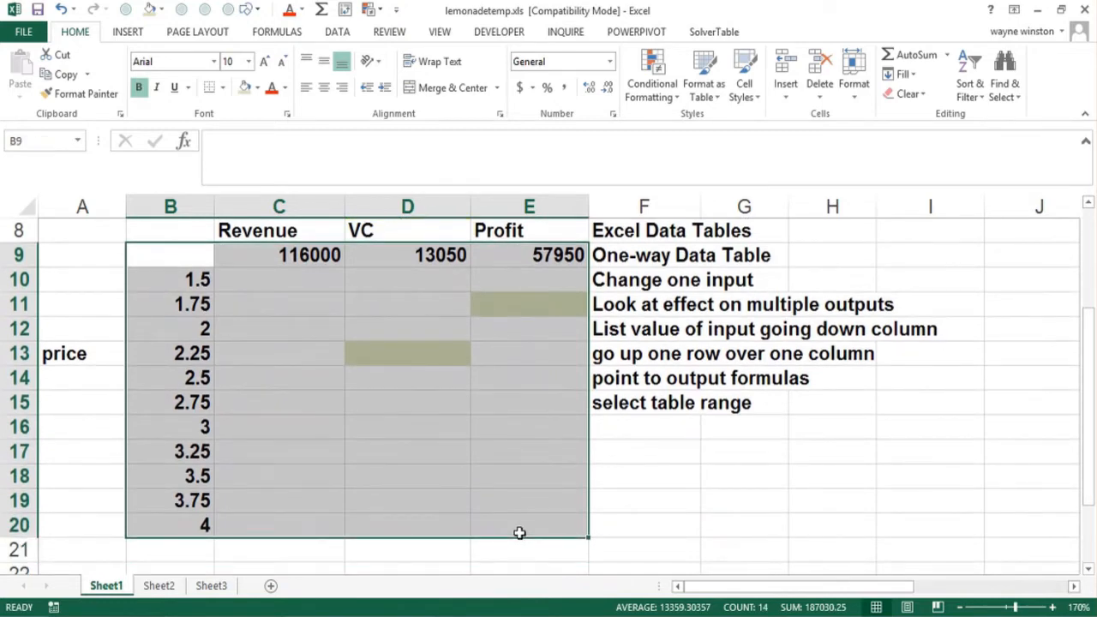
- Add the note "Data Tab What If Analysis" in cell F16
left_click(628, 424)
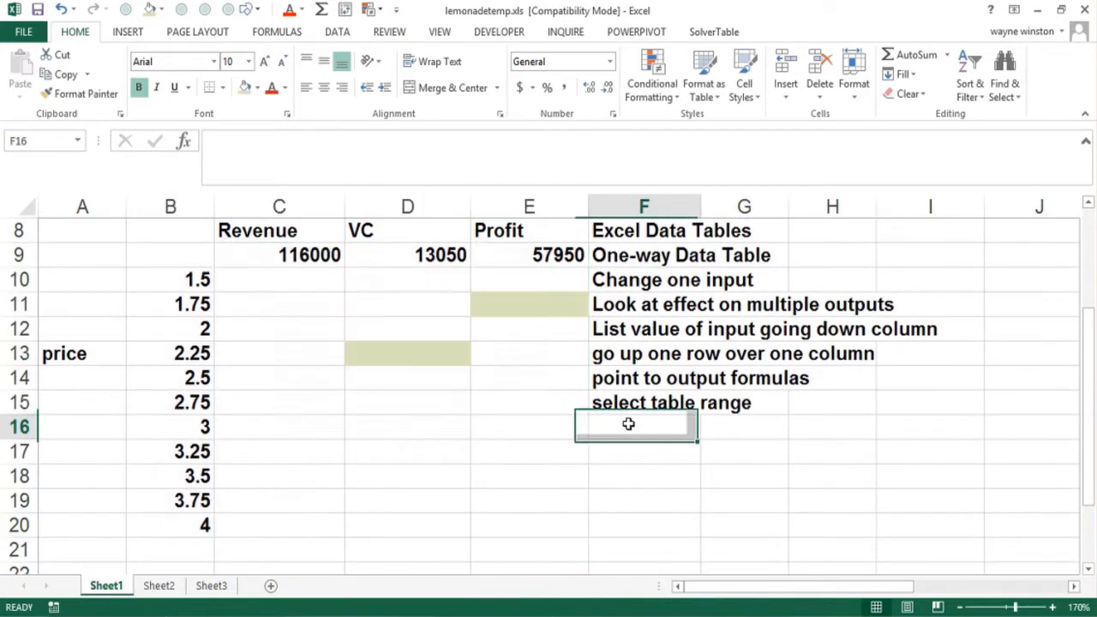
type("Data")
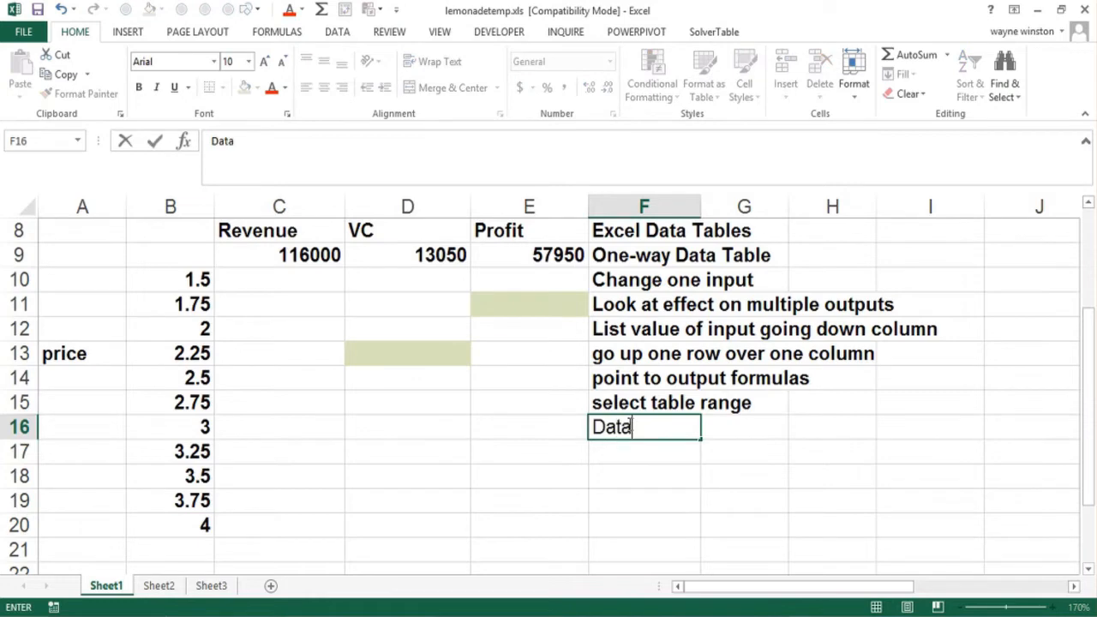
type(" Tab Wha")
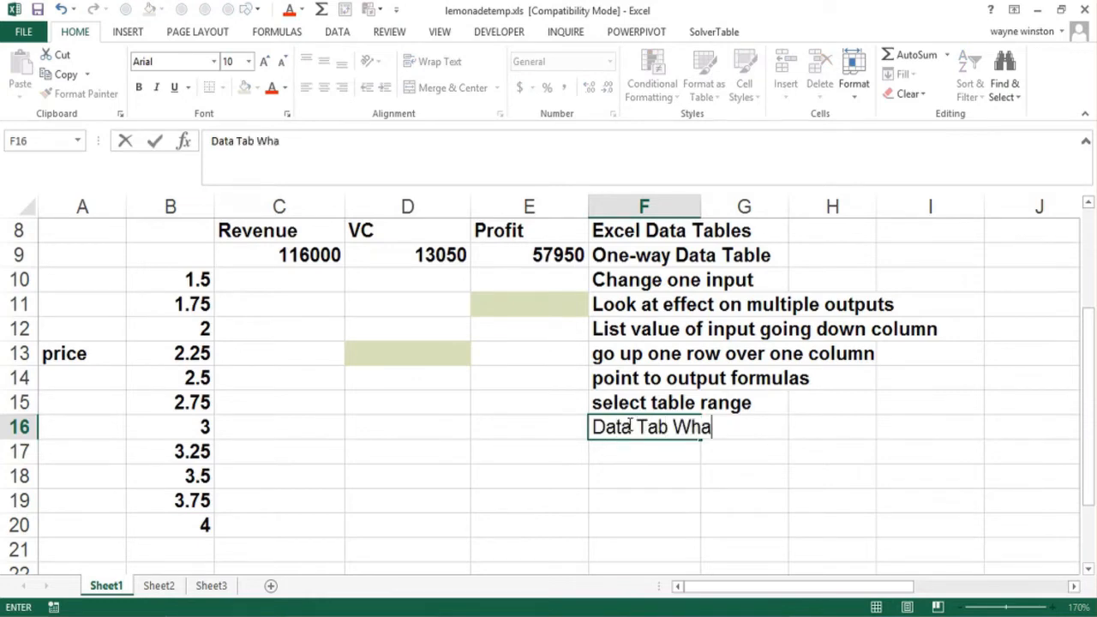
type("t If Anys")
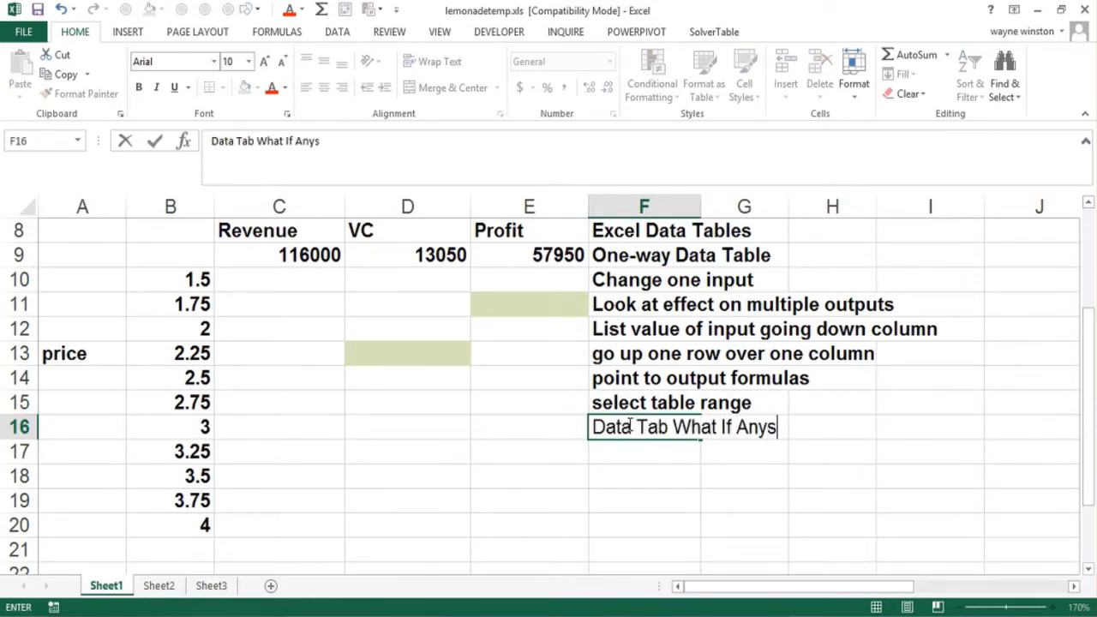
key("BackSpace")
key("BackSpace")
type("alysis")
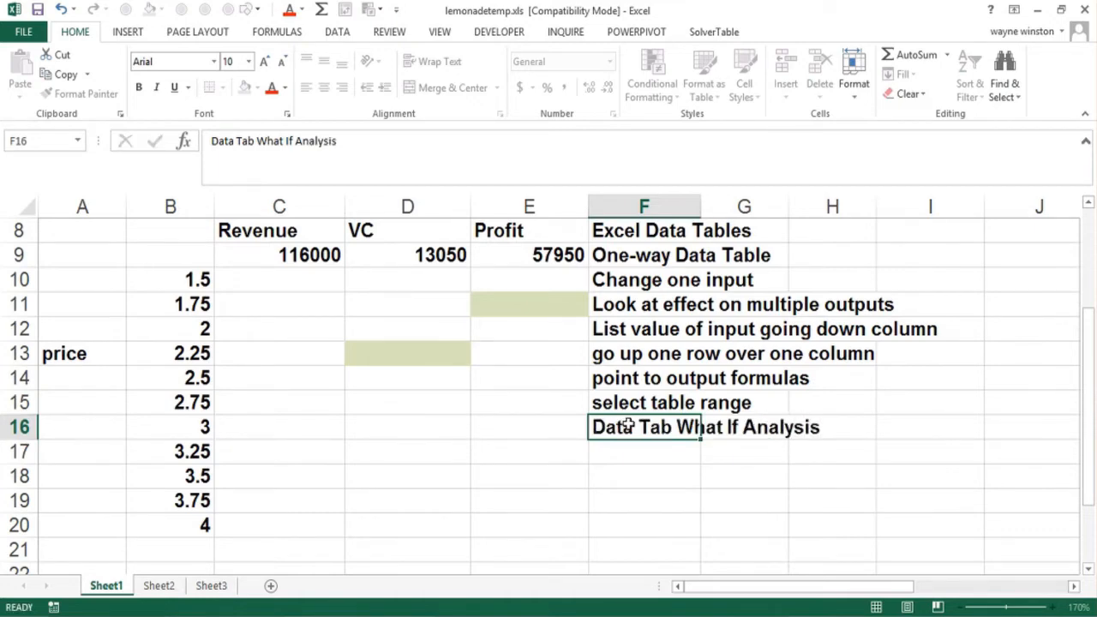
key("Return")
- Add the note "Data Table" in cell F17
type("Da")
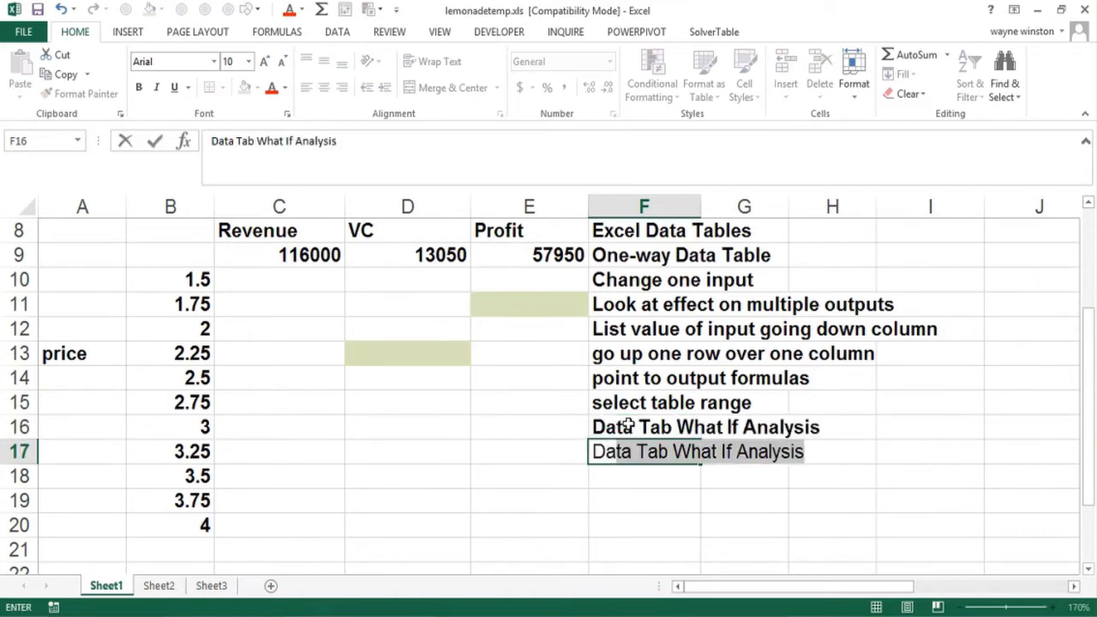
type("ta Tab")
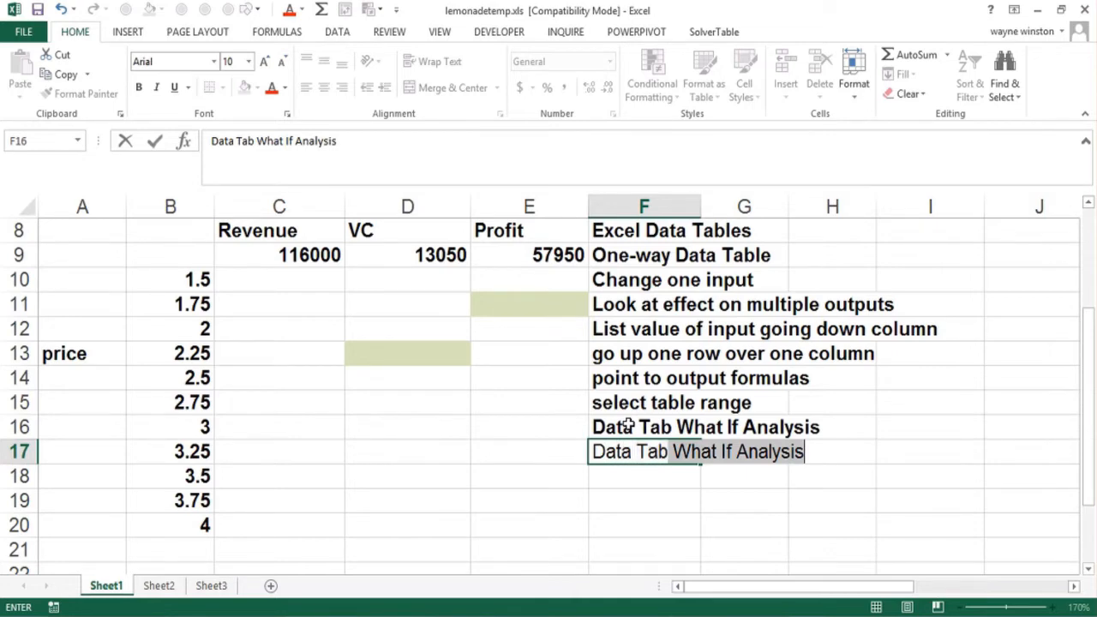
type("le")
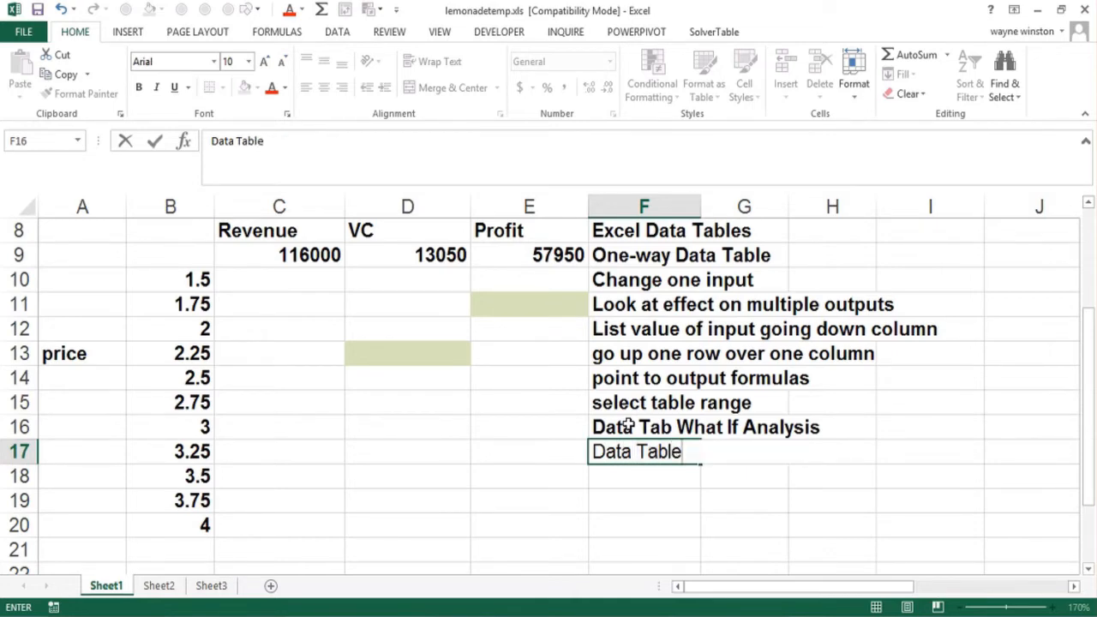
key("Return")
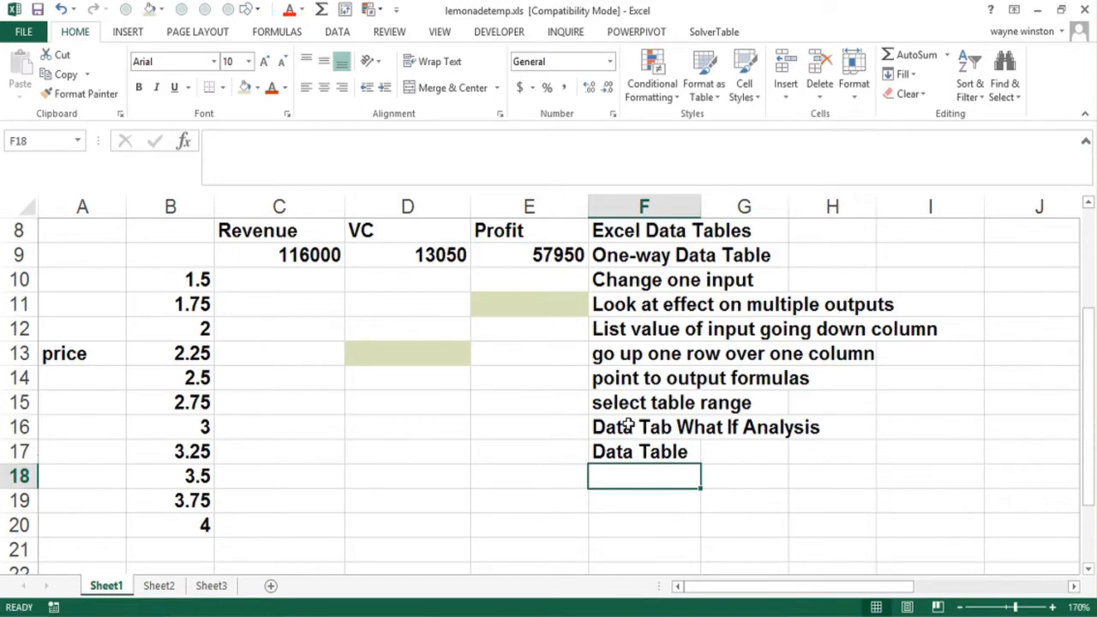
- Add the note "One way table no row input cell" in cell F18
type("One way ")
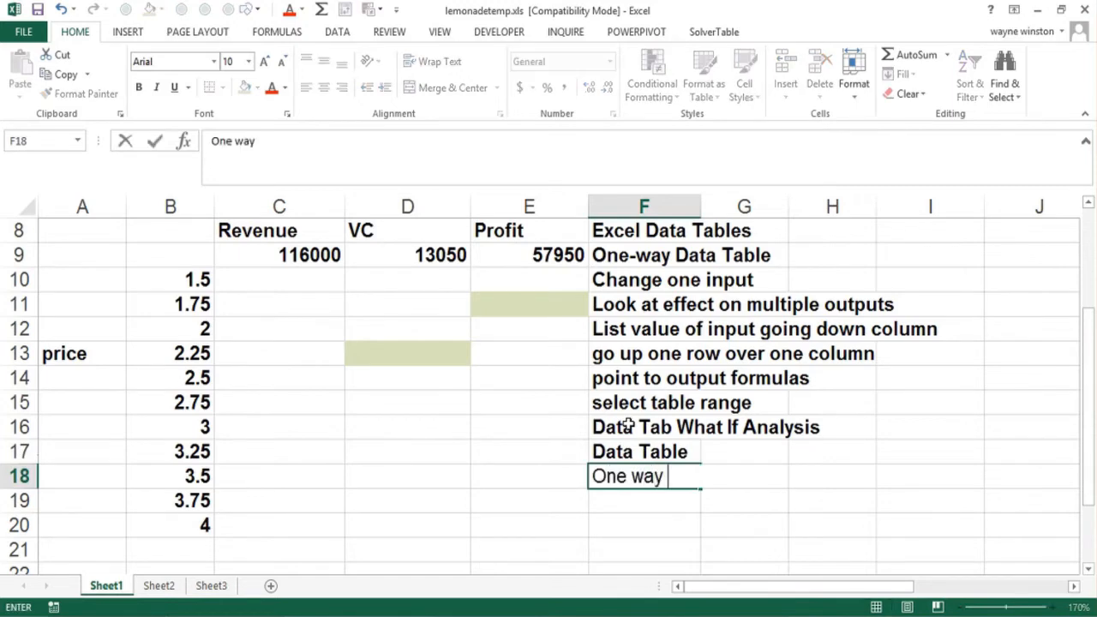
type("table")
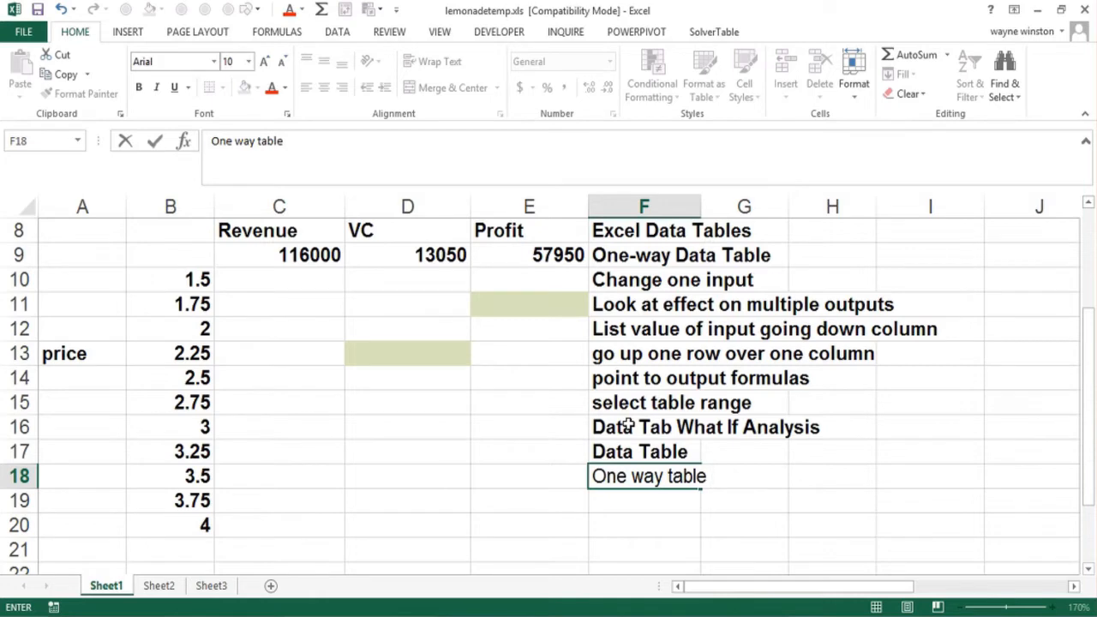
type(" no orw")
key("BackSpace")
key("BackSpace")
key("BackSpace")
type("row inpu")
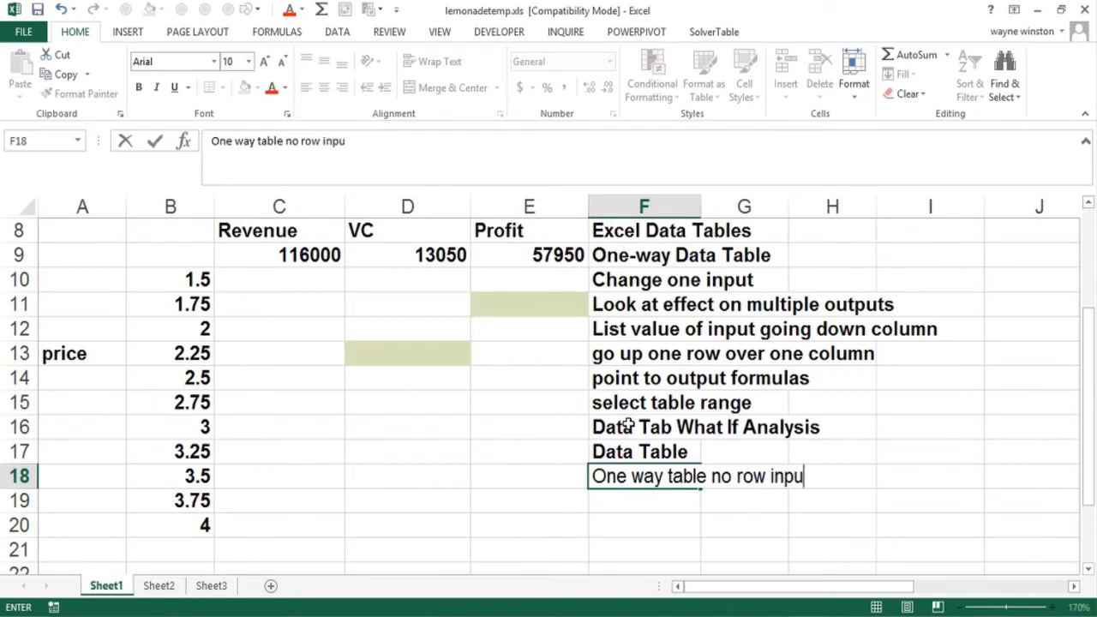
type("t cell")
key("Return")
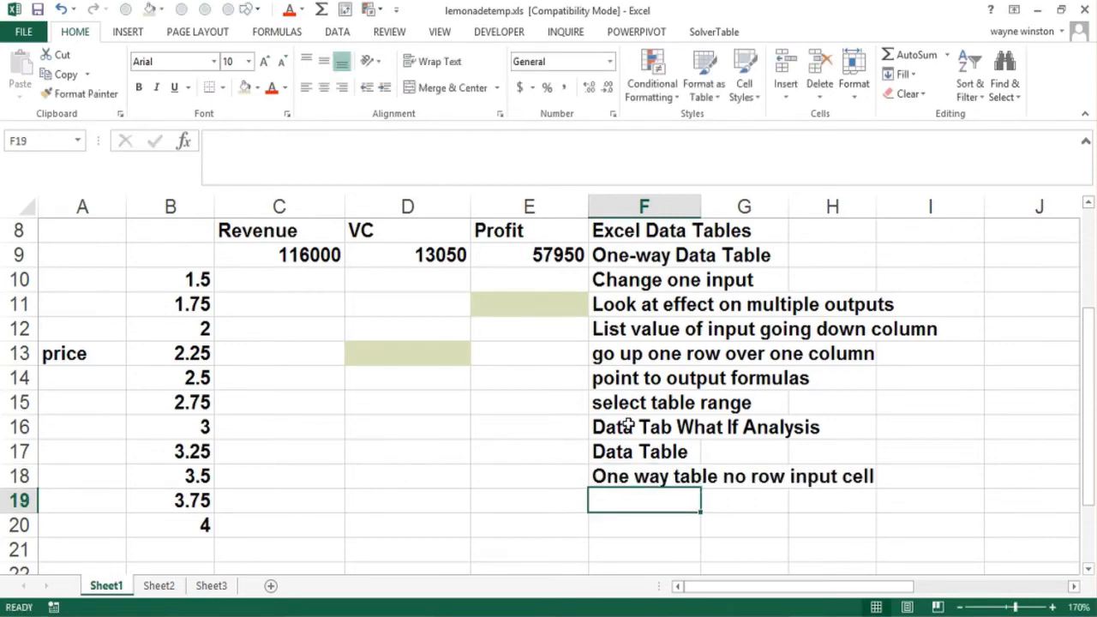
- Add the note "Column input cell is where the" in cell F19
type("COlumn i")
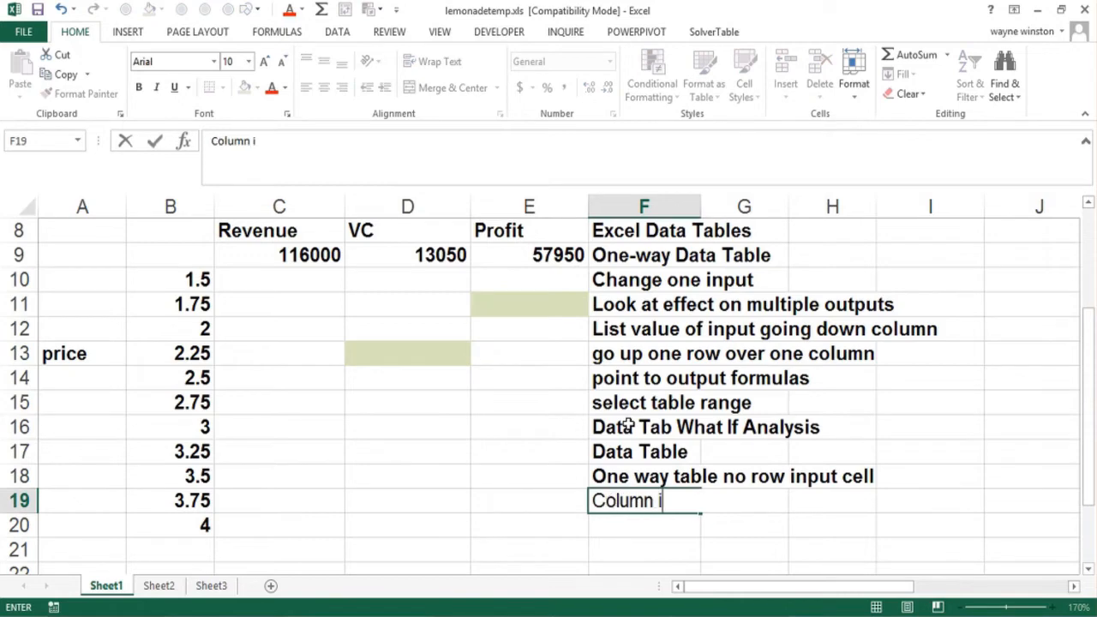
type("nput cell ")
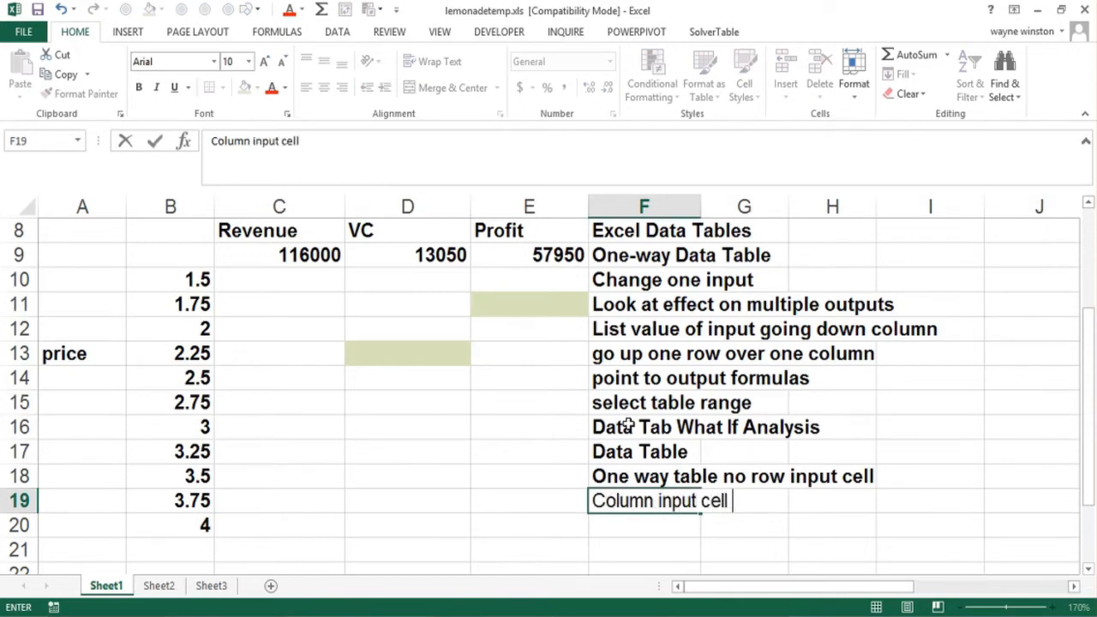
type("is where the ")
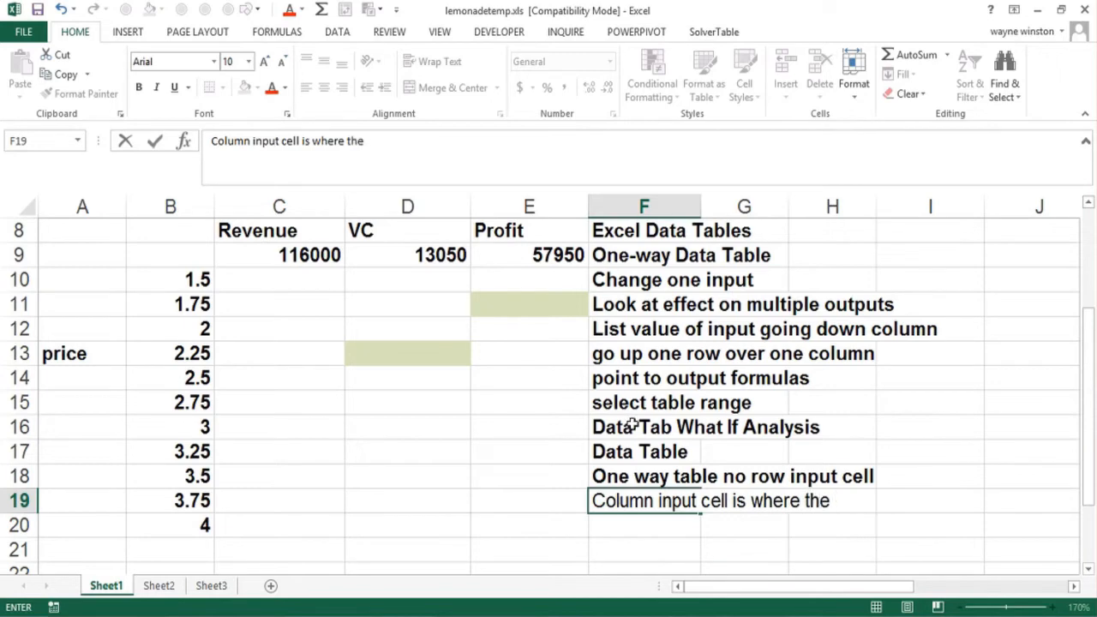
type("inp")
key("BackSpace")
scroll(1028, 326, "up", 3)
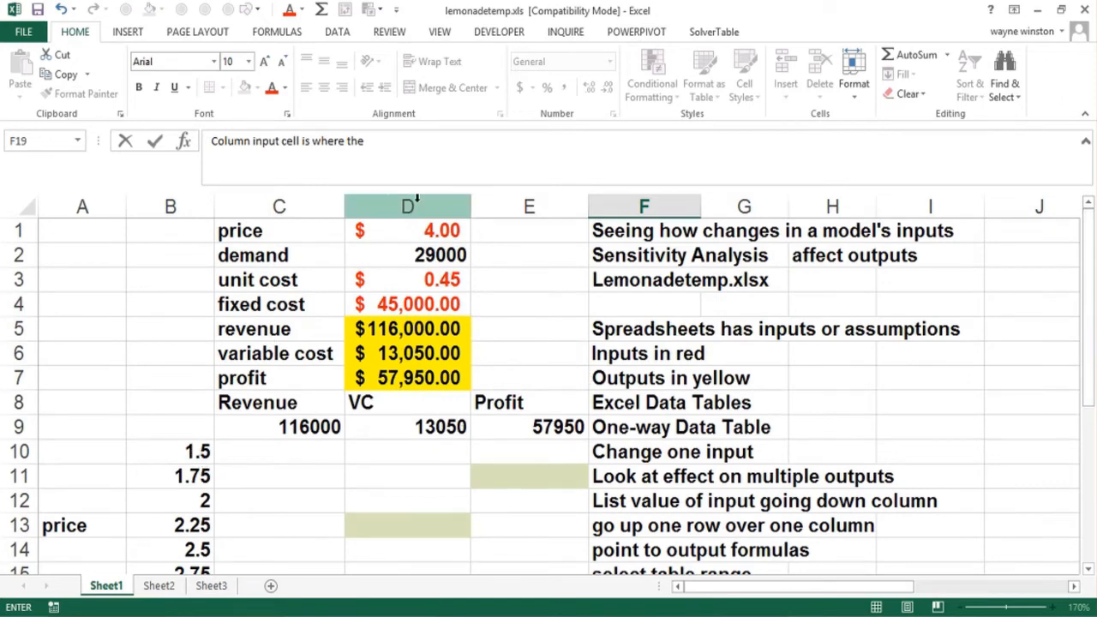
left_click(169, 478)
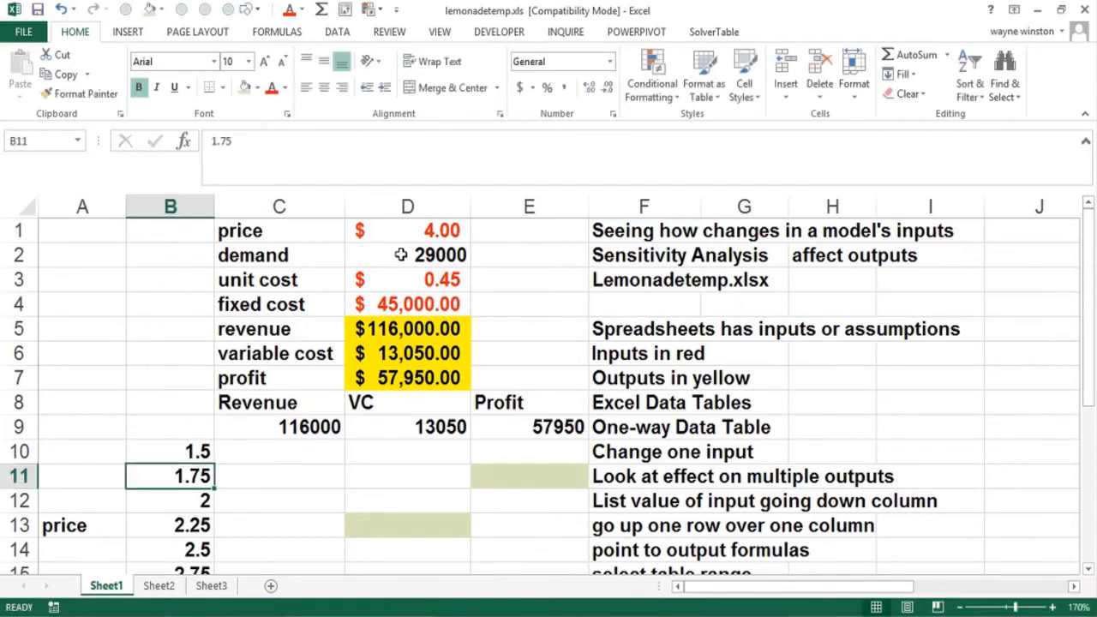
- Continue the note in cell F20 with "column input values are placed"
key("Page_Down")
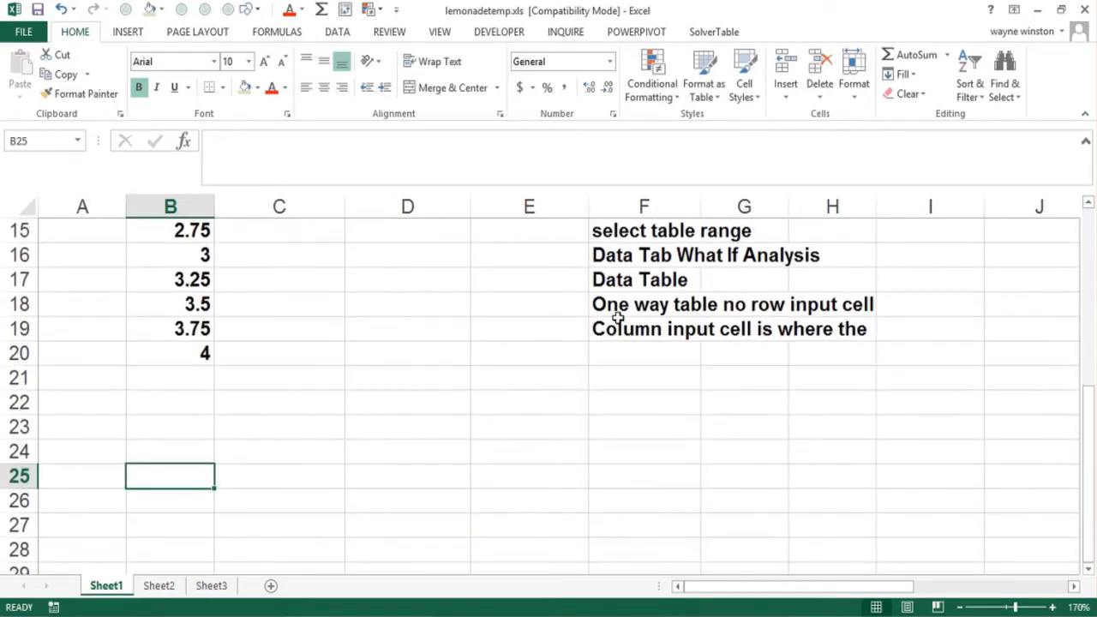
left_click(625, 360)
type("column ")
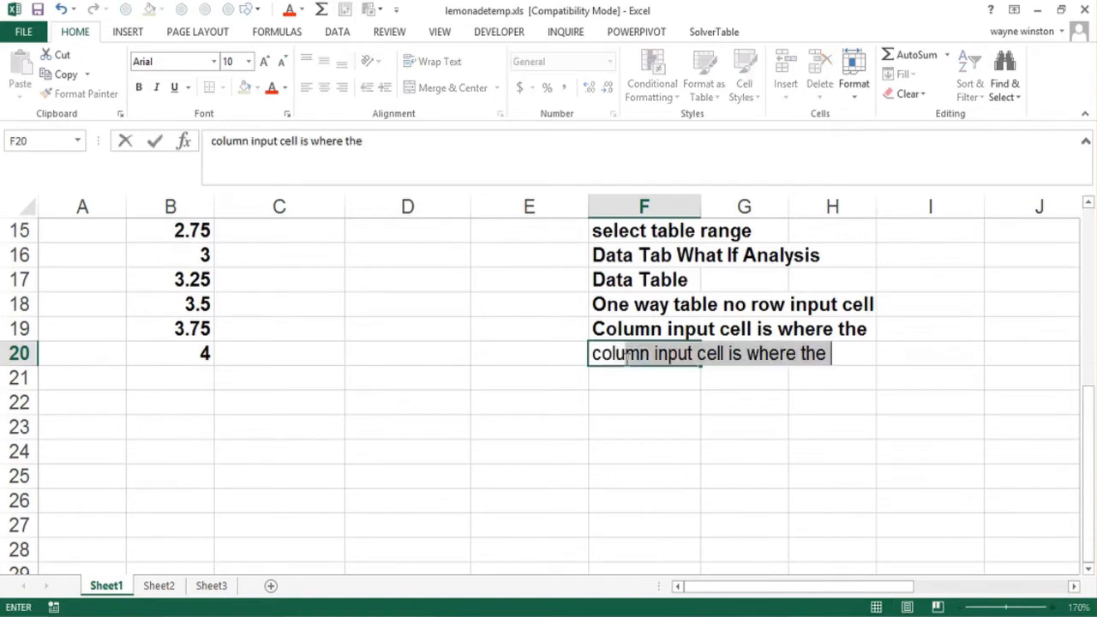
type("input val")
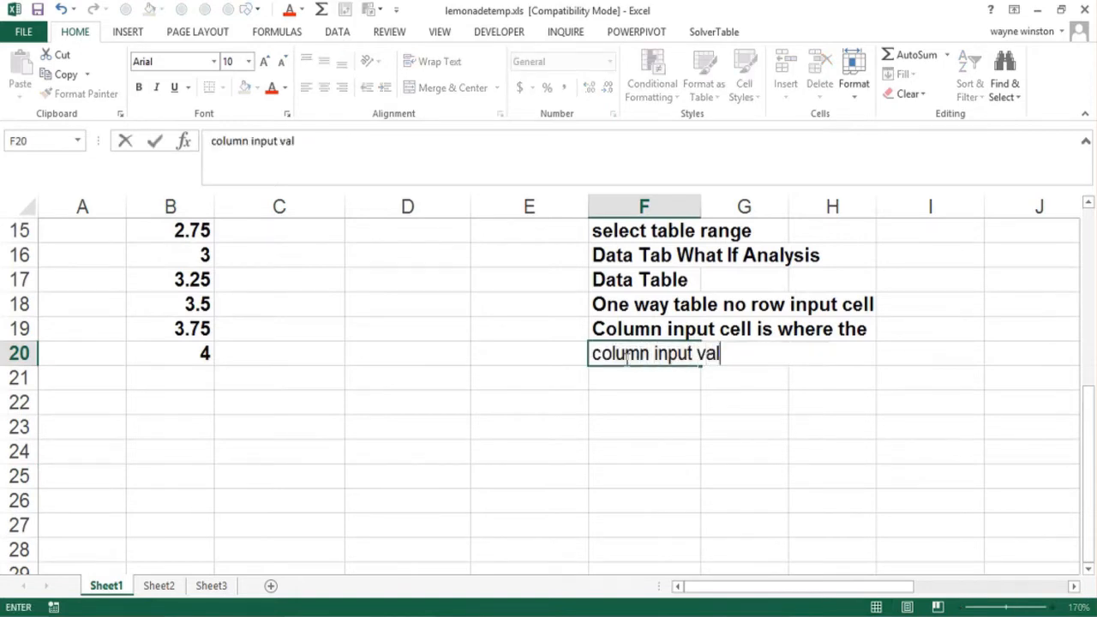
type("ues are placed")
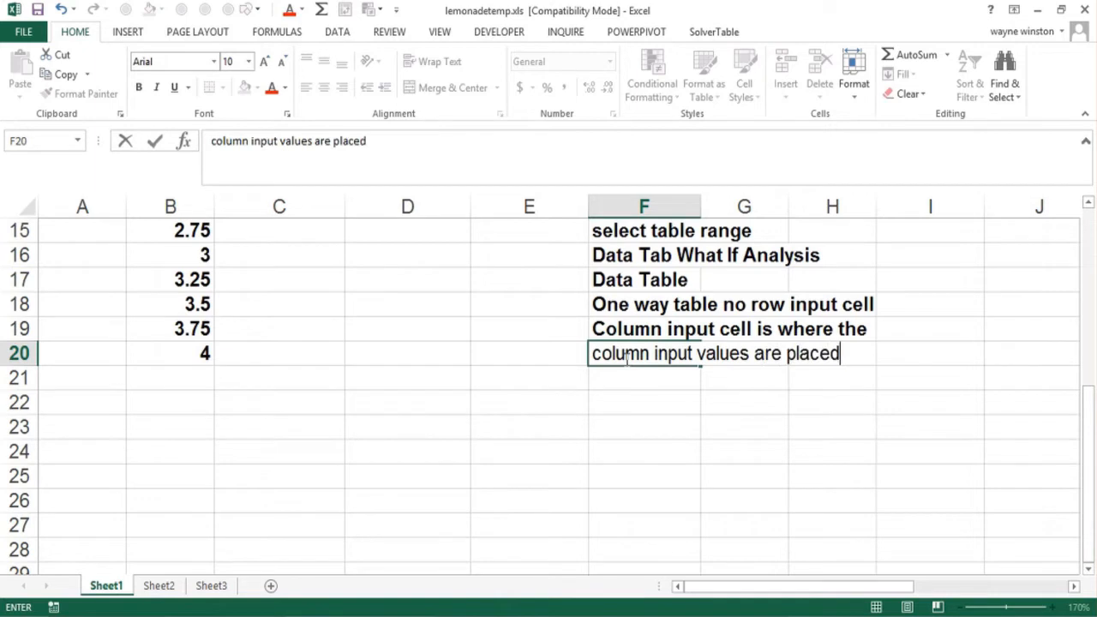
key("Return")
- Add the note "Then outputs formulas are calculated" in cell F21
type("Th")
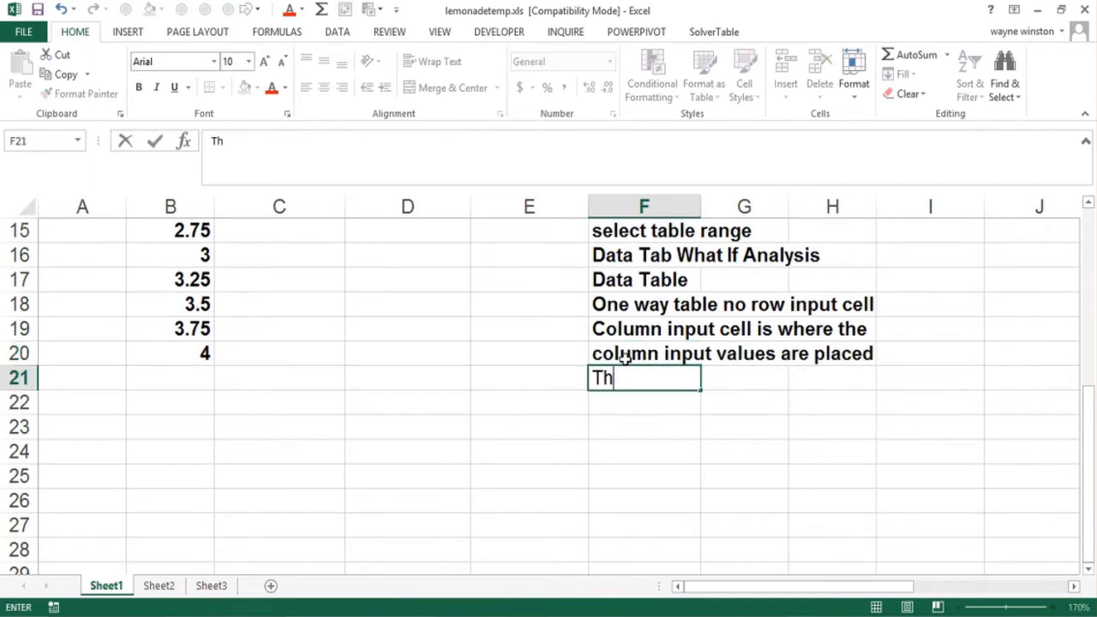
type("en o")
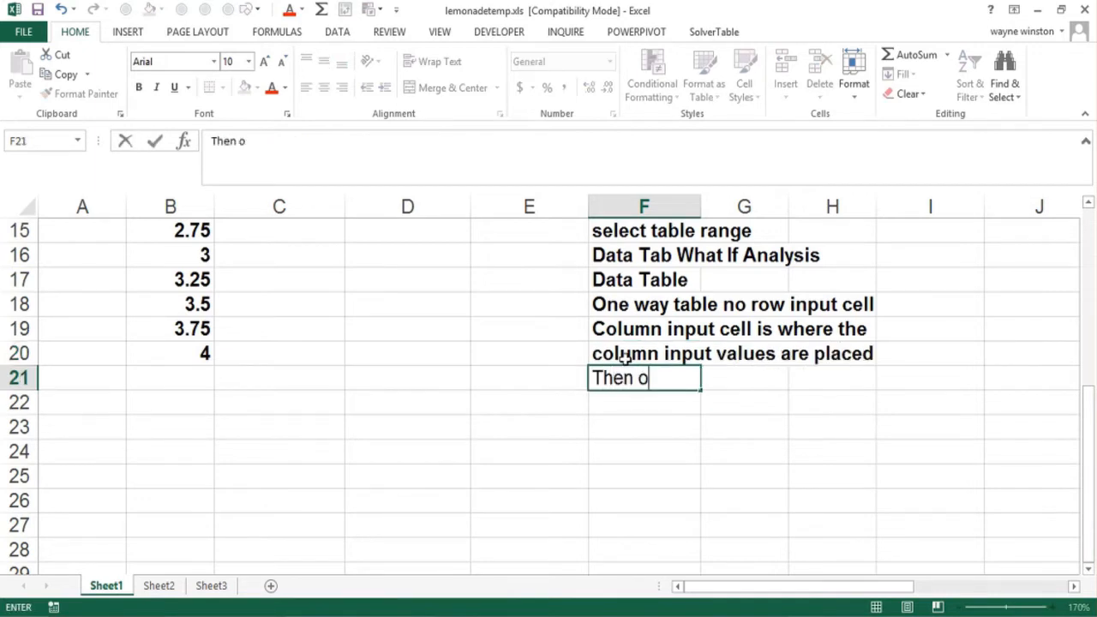
type("utputs form")
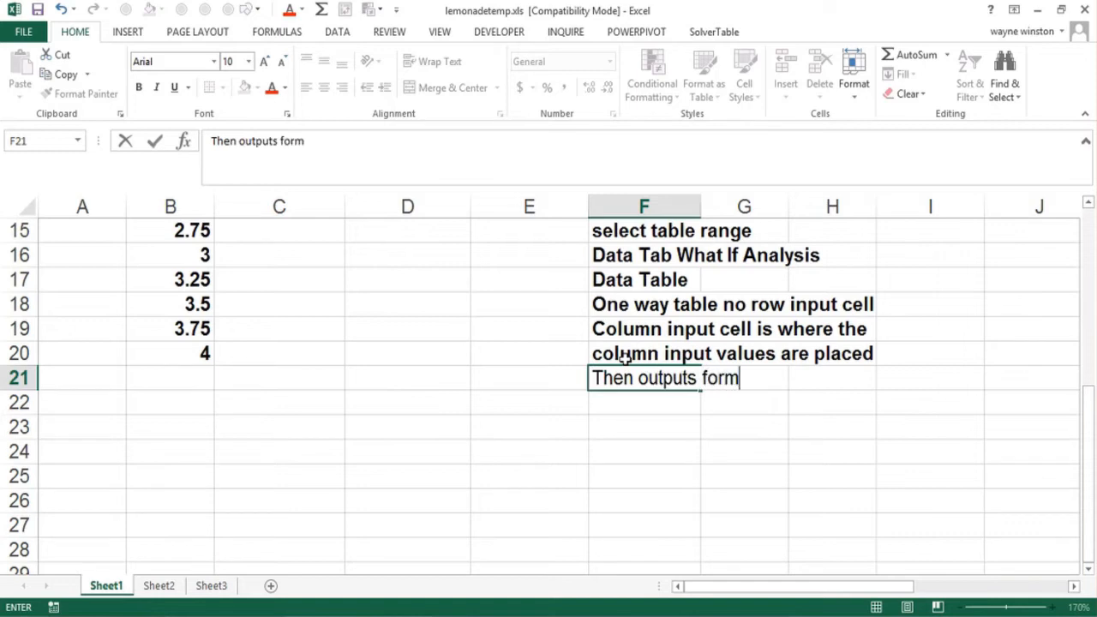
type("ulas are cal")
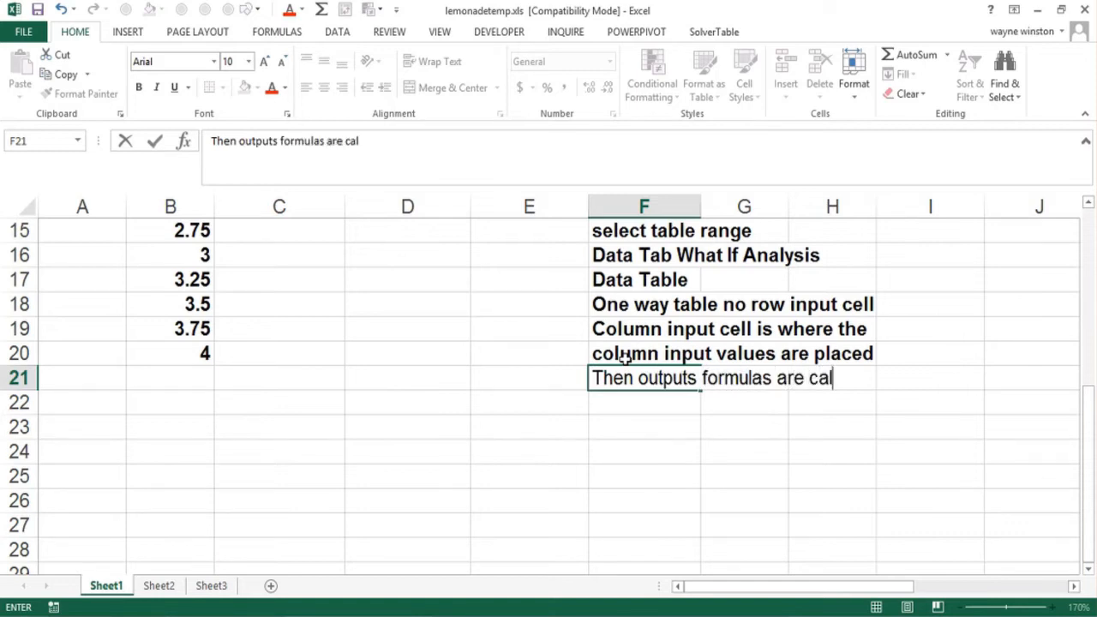
type("culated")
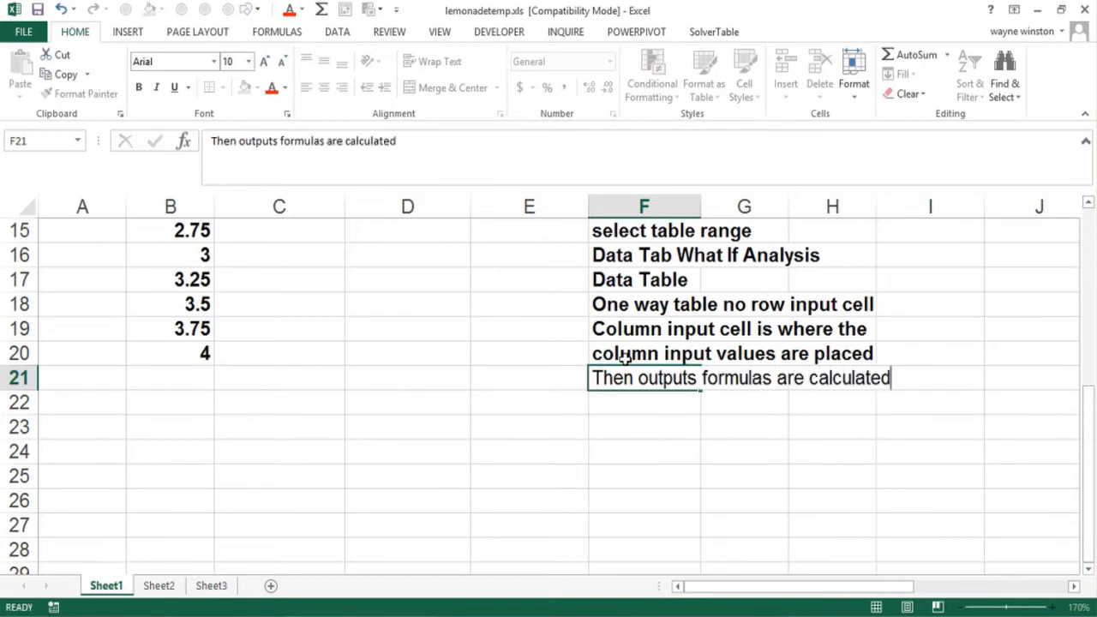
key("Return")
- Complete the note in cell F22 with "for each input value"
type("for esach")
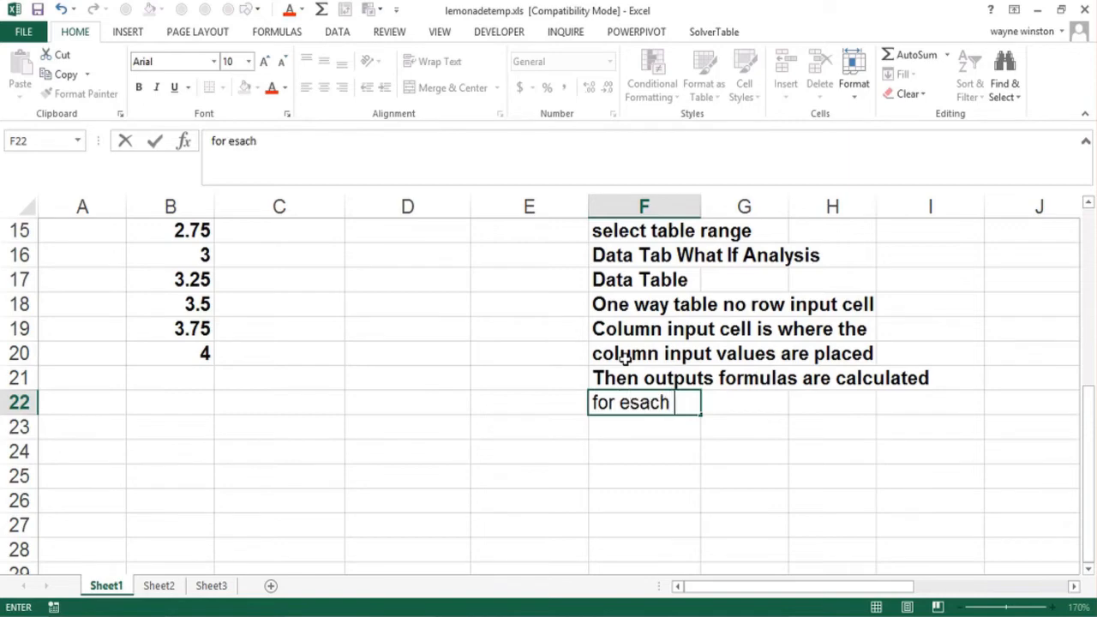
key("BackSpace")
key("BackSpace")
key("BackSpace")
key("BackSpace")
key("BackSpace")
type("ach")
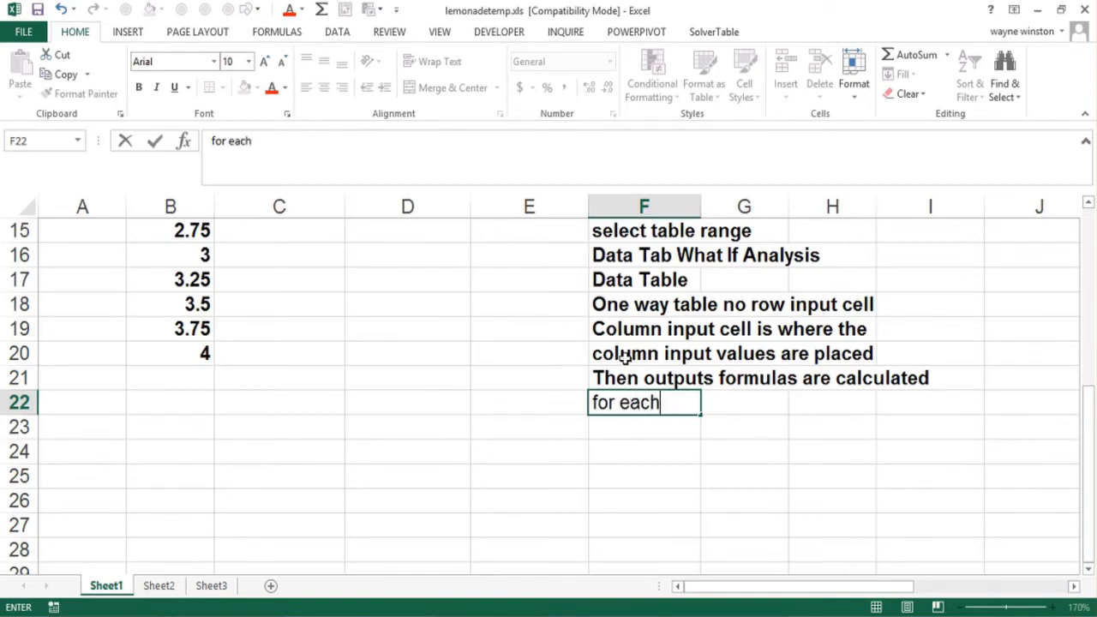
type(" input valu")
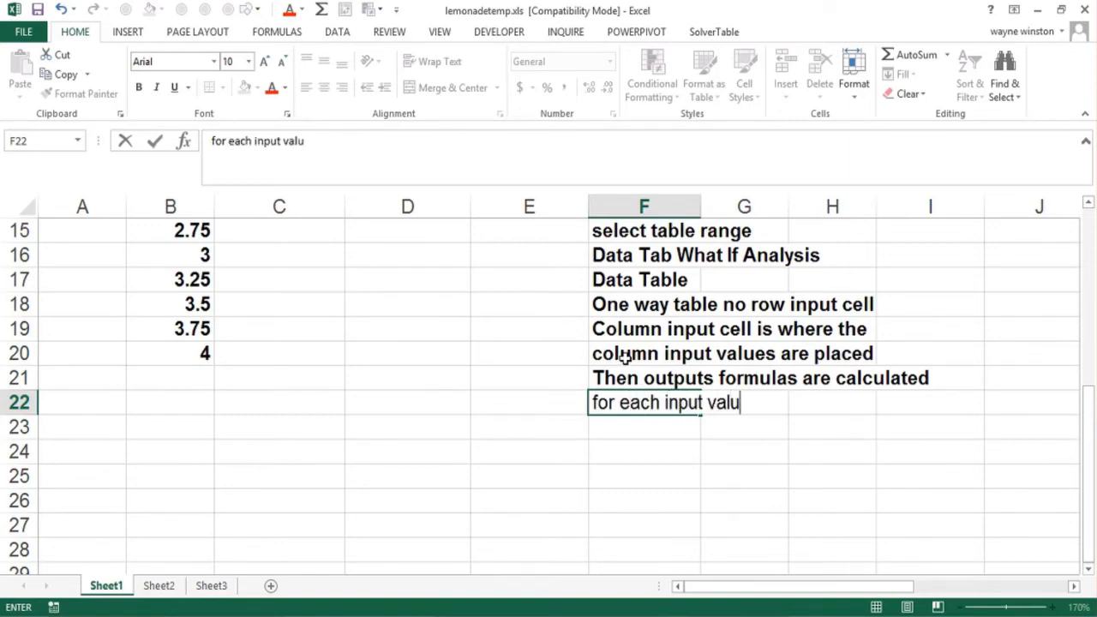
type("e")
key("ctrl+Return")
- Select the data table range B9:E20, covering the output formulas and the listed prices
key("ctrl+Up")
key("ctrl+Up")
key("ctrl+Up")
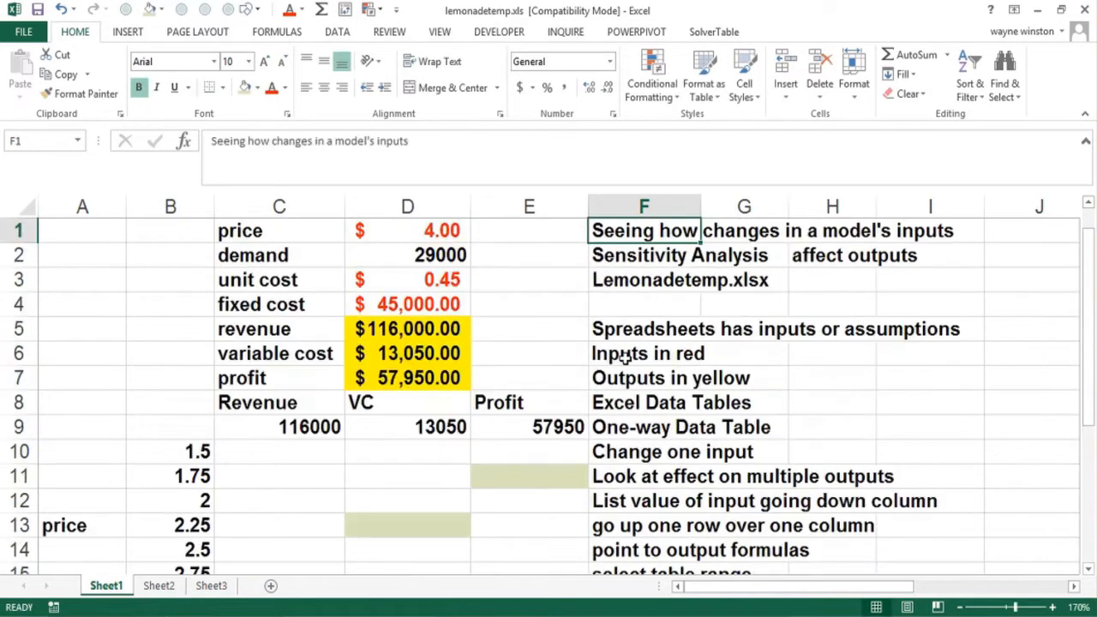
key("Left")
key("Down")
key("Down")
key("Down")
key("Down")
key("Down")
key("Down")
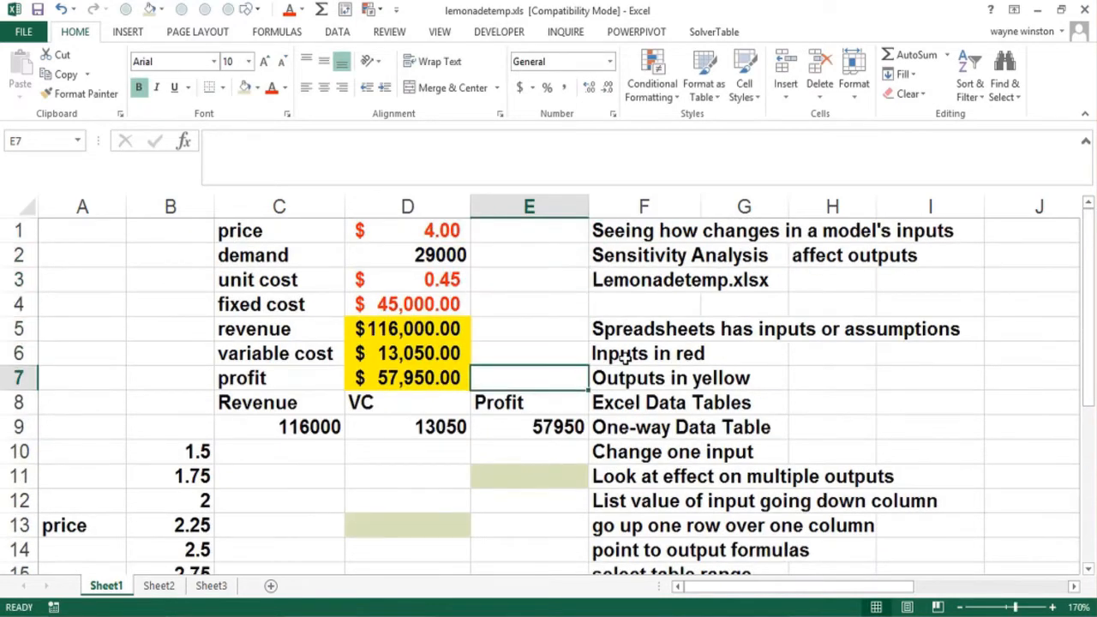
key("Down")
key("Down")
key("Left")
key("Left")
key("Left")
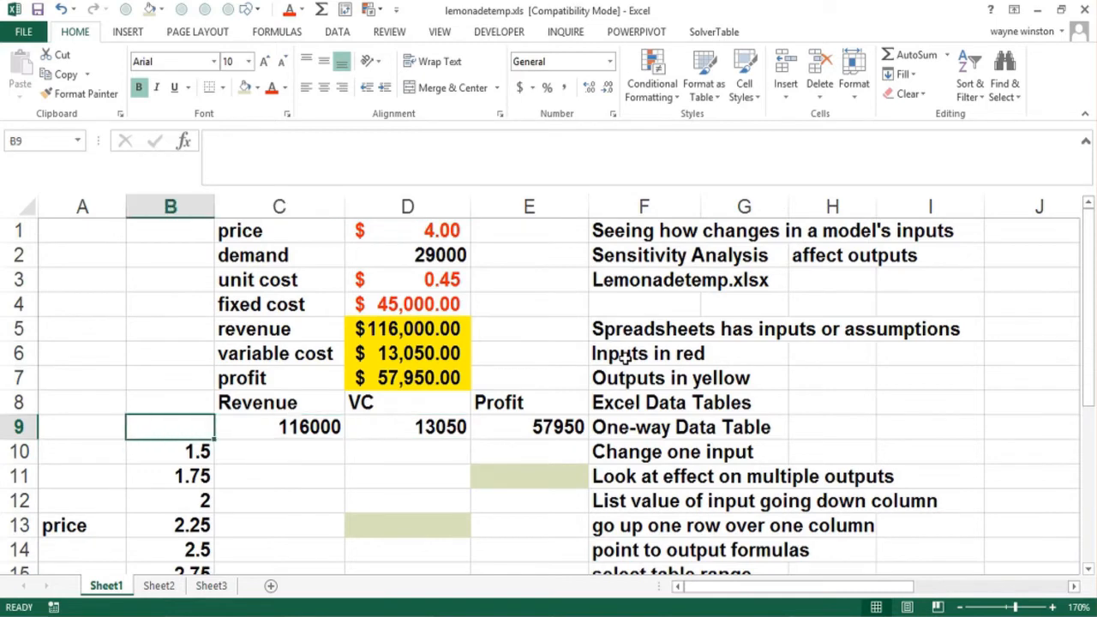
key("shift+Right")
key("shift+Right")
key("shift+Right")
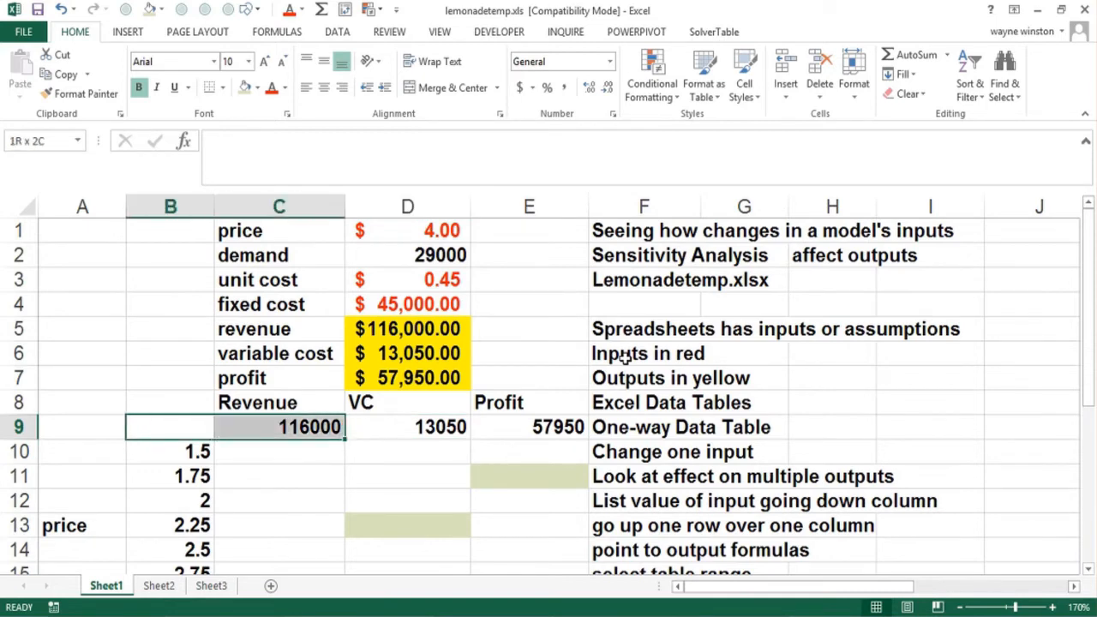
key("shift+Down")
key("shift+Down")
key("shift+Down")
key("shift+Down")
key("shift+Down")
key("shift+Down")
key("shift+Down")
key("shift+Down")
key("shift+Down")
key("shift+Down")
key("shift+Down")
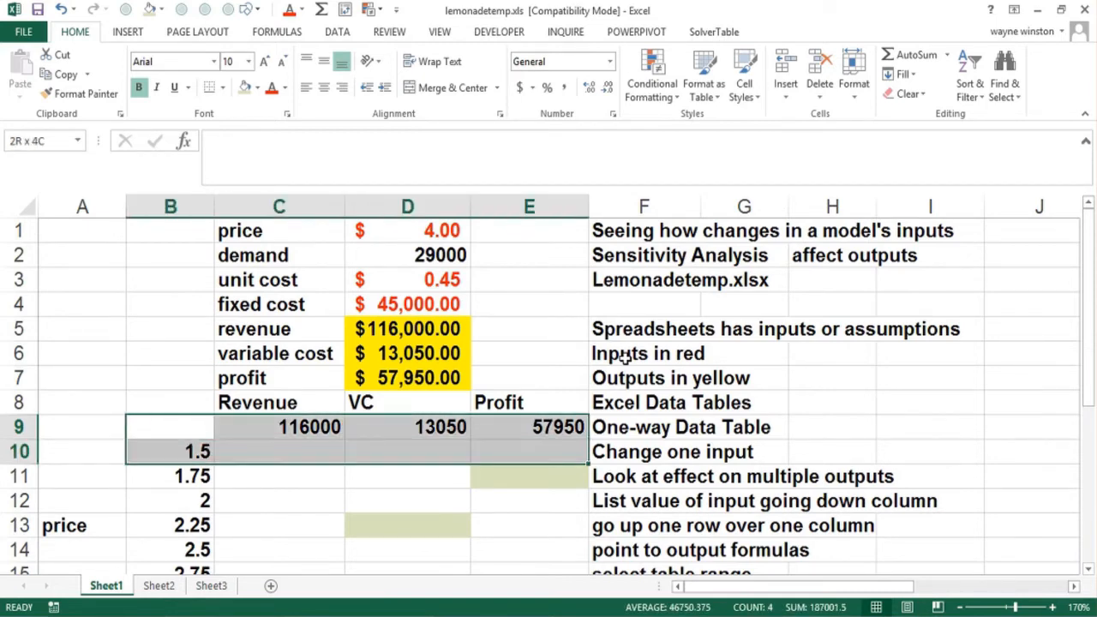
- Create a one-way What-If data table on the selected range with price cell D1 as column input and no row input
left_click(338, 33)
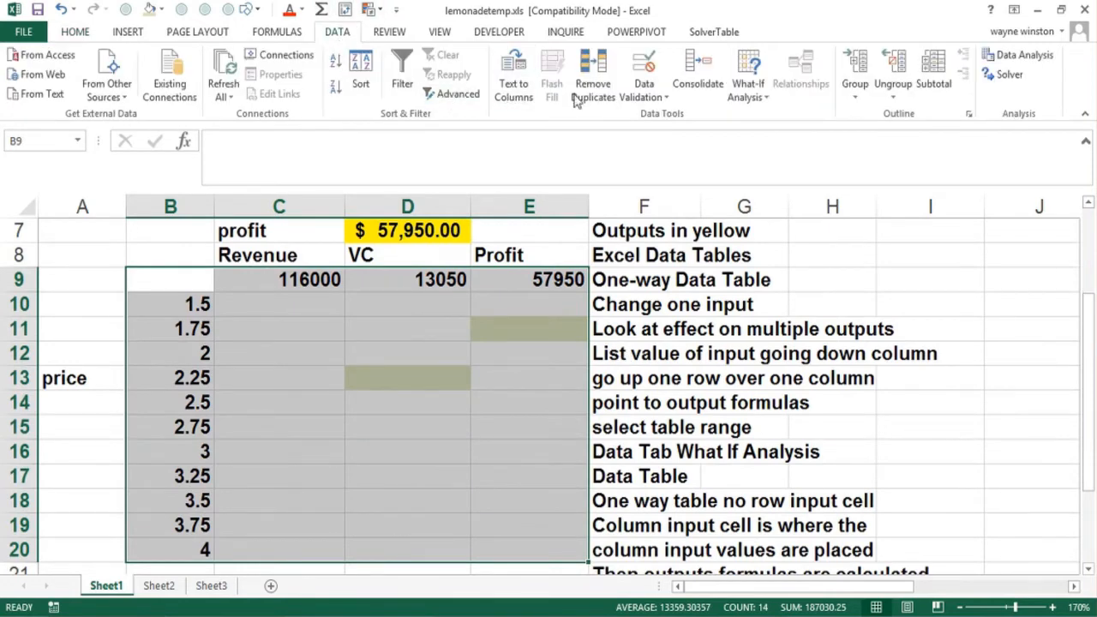
left_click(749, 97)
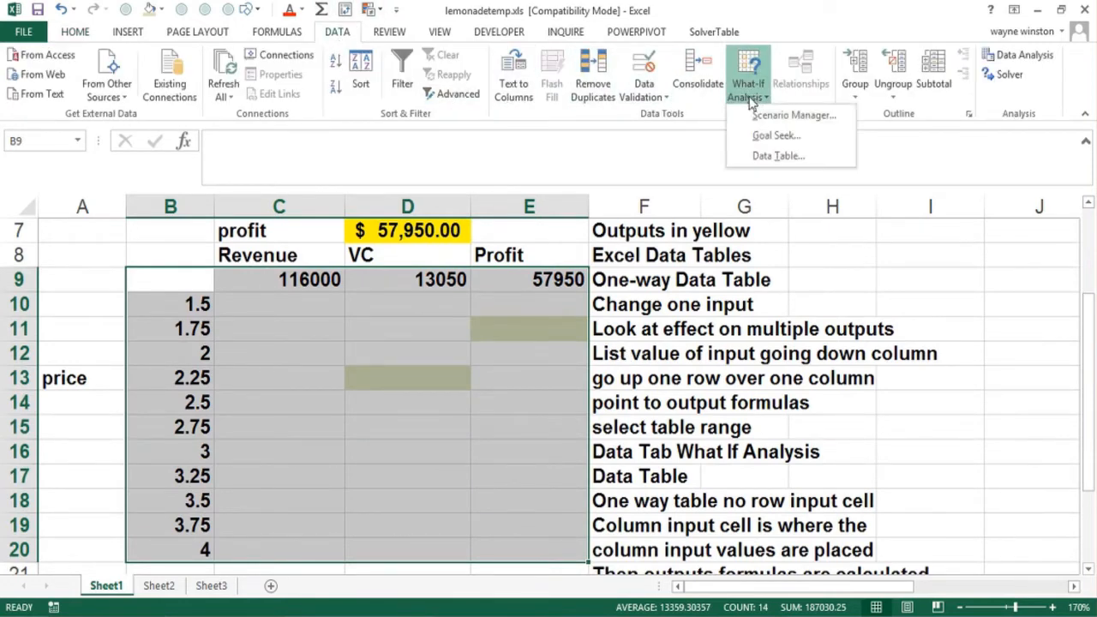
left_click(769, 157)
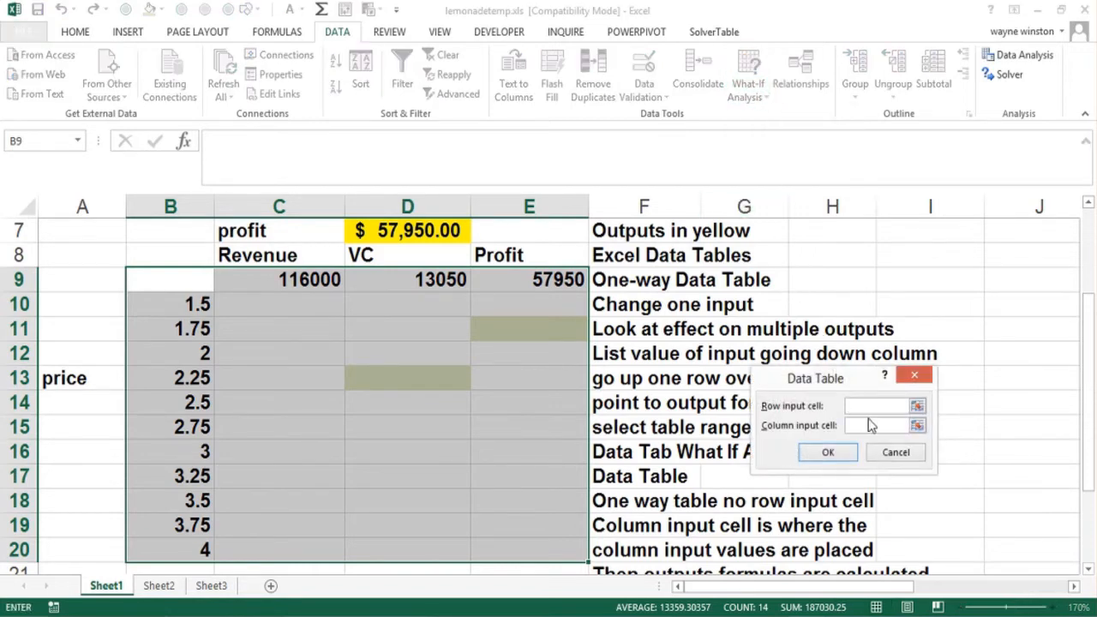
left_click_drag(1086, 343, 1019, 144)
left_click(414, 234)
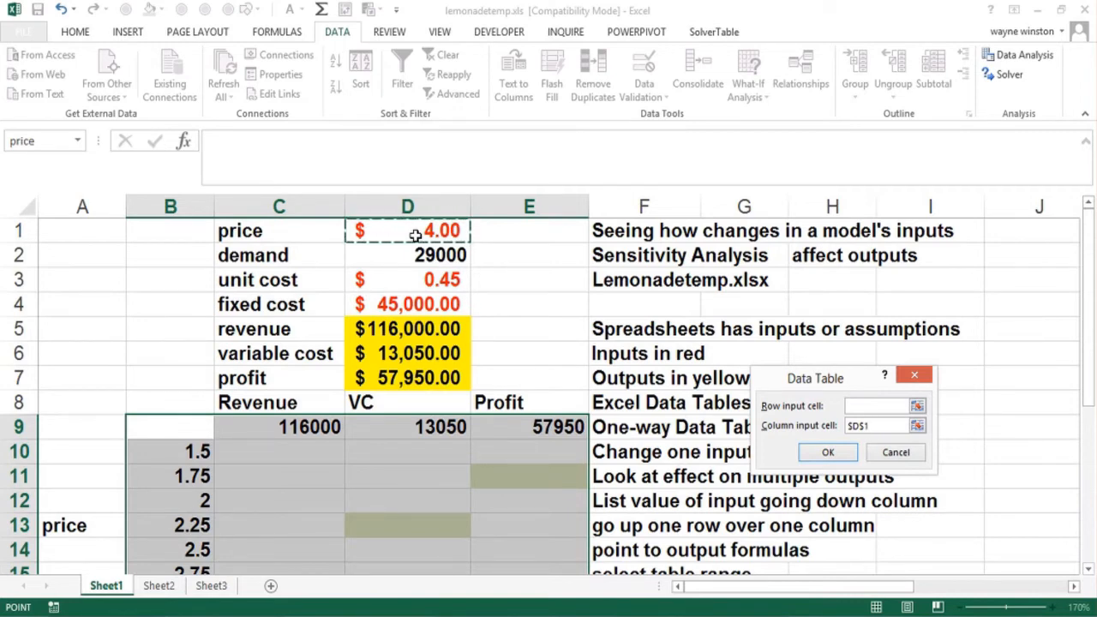
left_click(822, 458)
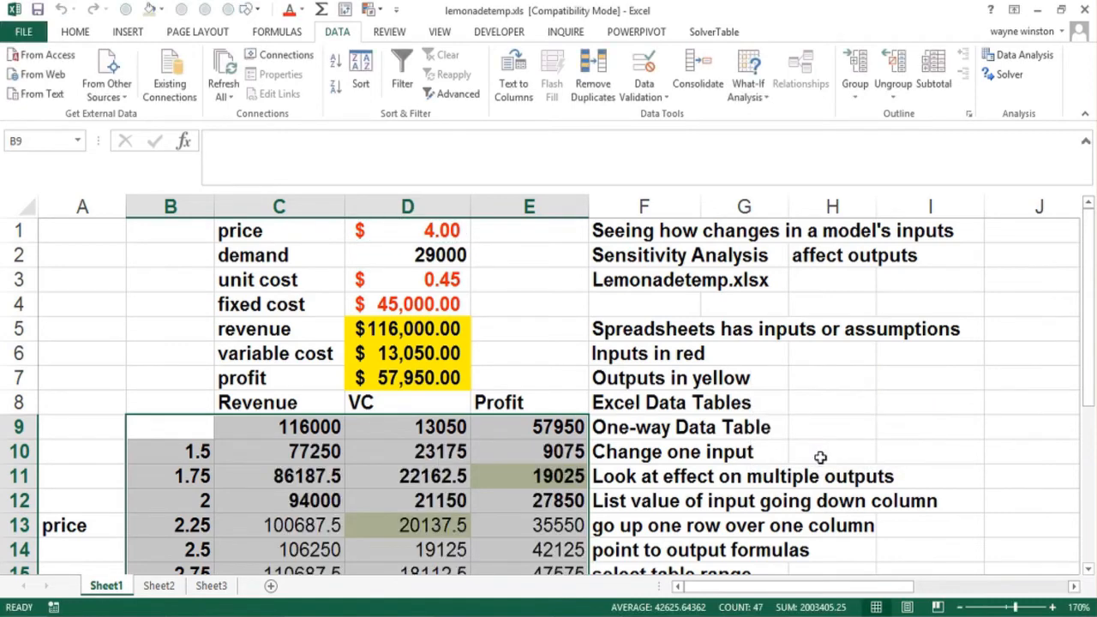
- Examine the variable cost results calculated for the listed prices in column D of the data table
left_click(387, 526)
key("Down")
key("Down")
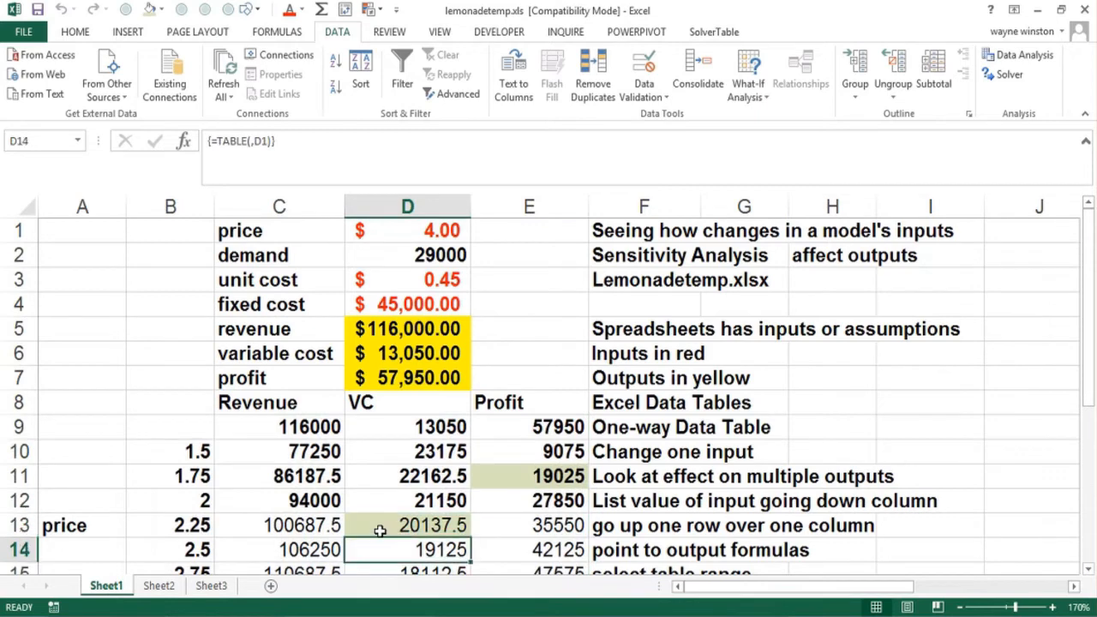
key("Down")
key("Down")
key("Down")
key("Down")
key("Up")
key("Up")
key("Up")
key("Up")
key("Up")
key("Up")
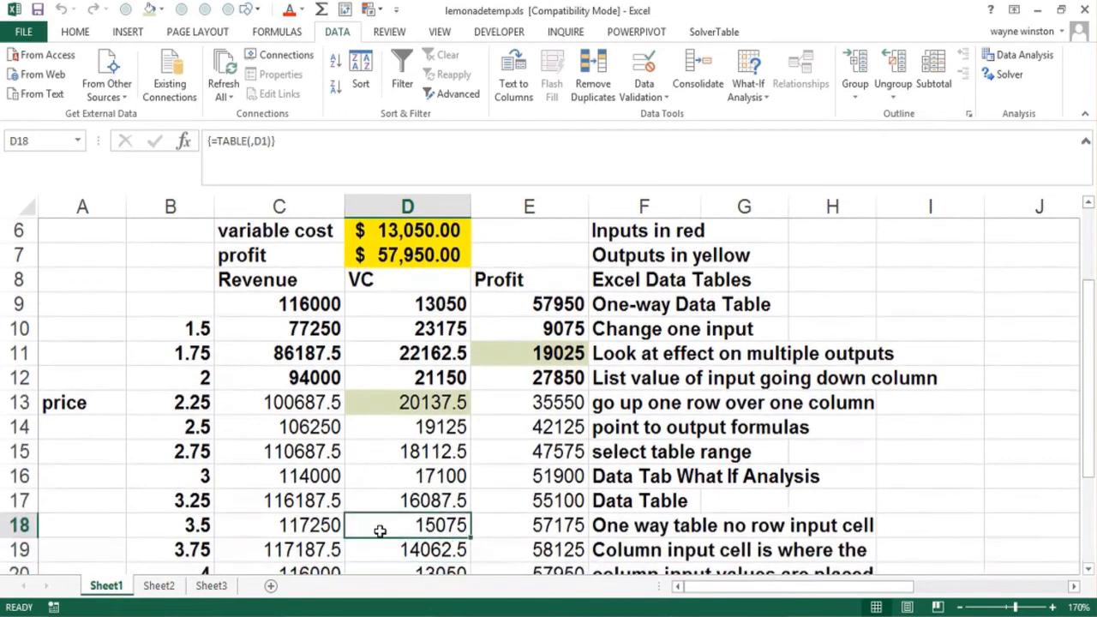
- Examine the profit results down column E, comparing them with the neighbouring values and listed prices in the data table
key("Right")
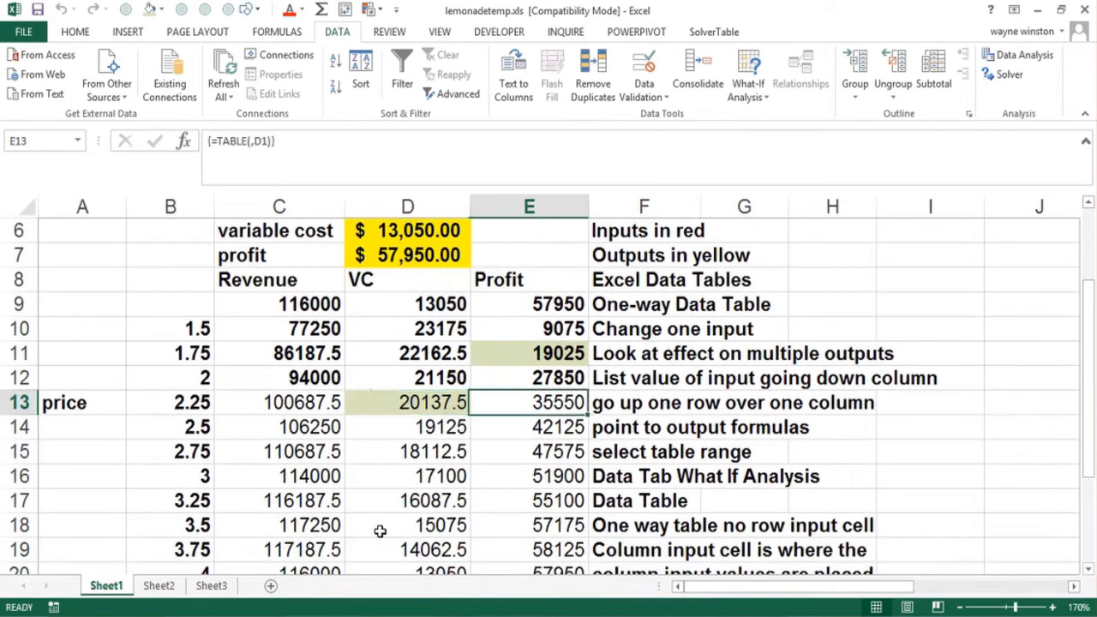
key("Up")
key("Up")
key("Down")
key("Down")
key("Down")
key("Down")
key("Down")
key("Down")
key("Down")
key("Down")
key("Down")
key("Down")
key("Down")
key("Down")
key("Down")
key("Down")
key("Down")
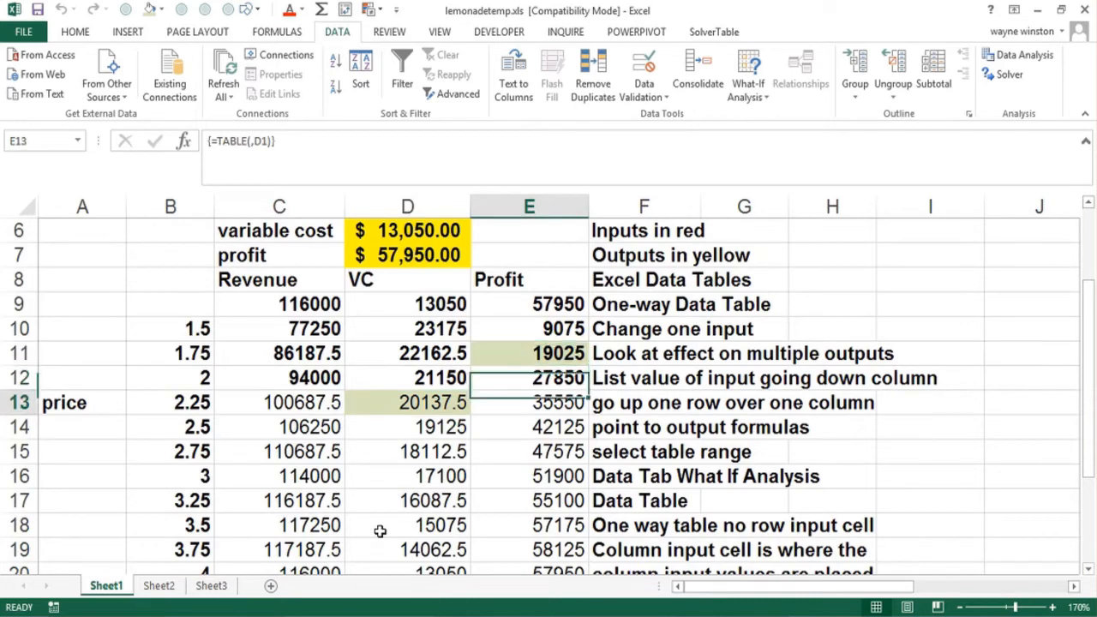
key("Up")
key("Up")
key("Up")
key("Up")
key("Up")
key("Up")
key("Up")
key("Up")
key("Up")
key("Left")
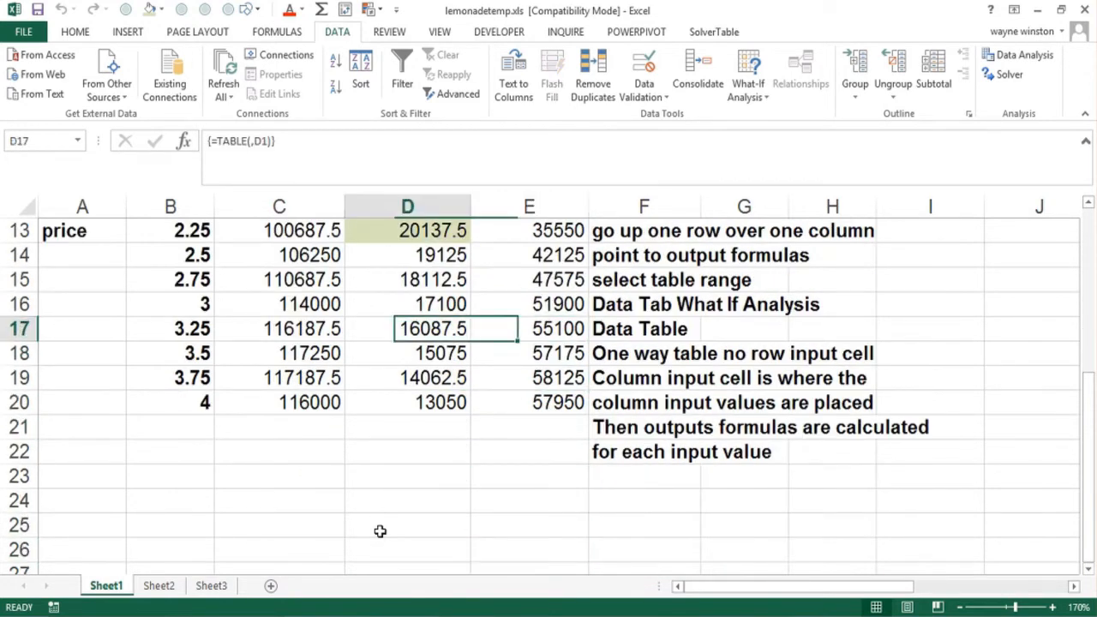
key("Left")
key("Left")
key("Right")
key("Right")
key("Right")
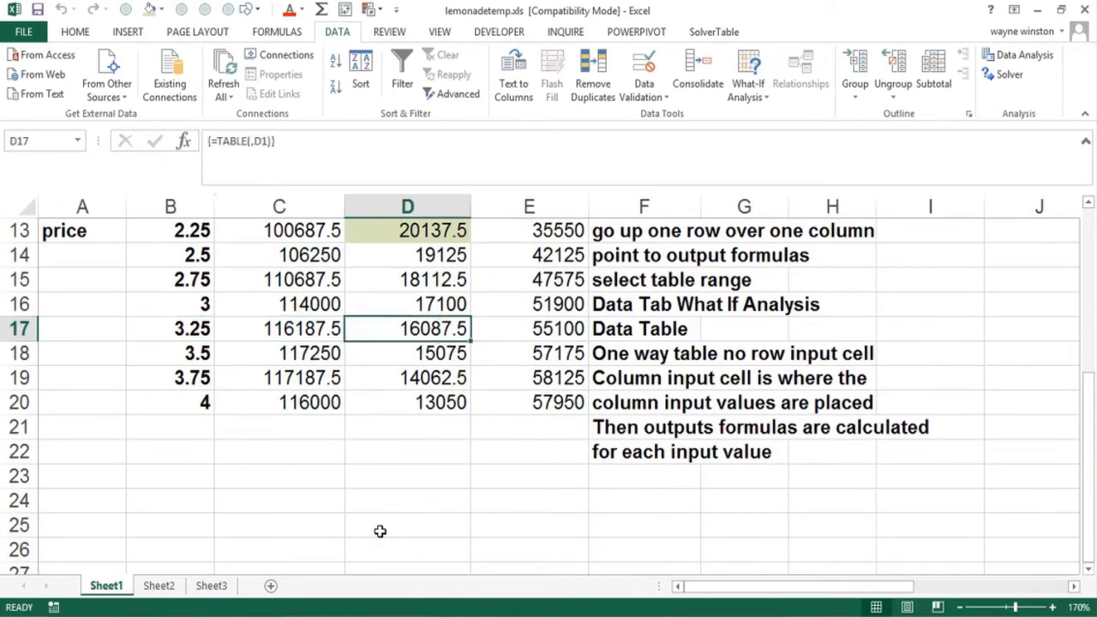
- Color the profit value for the 3.75 price in cell E19 red
key("Down")
key("Down")
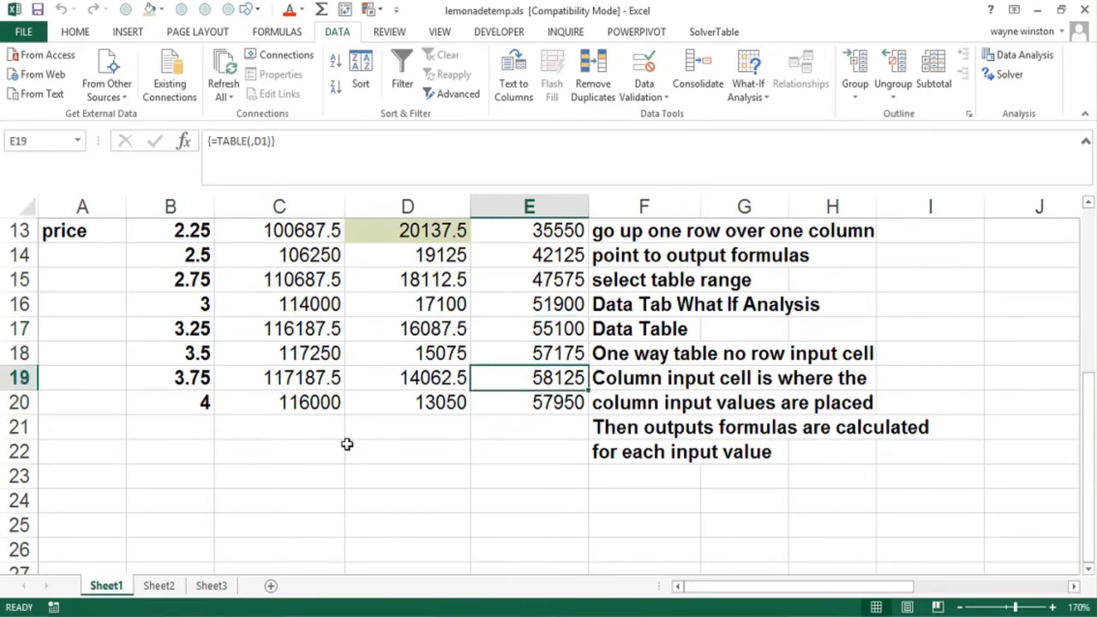
left_click(291, 12)
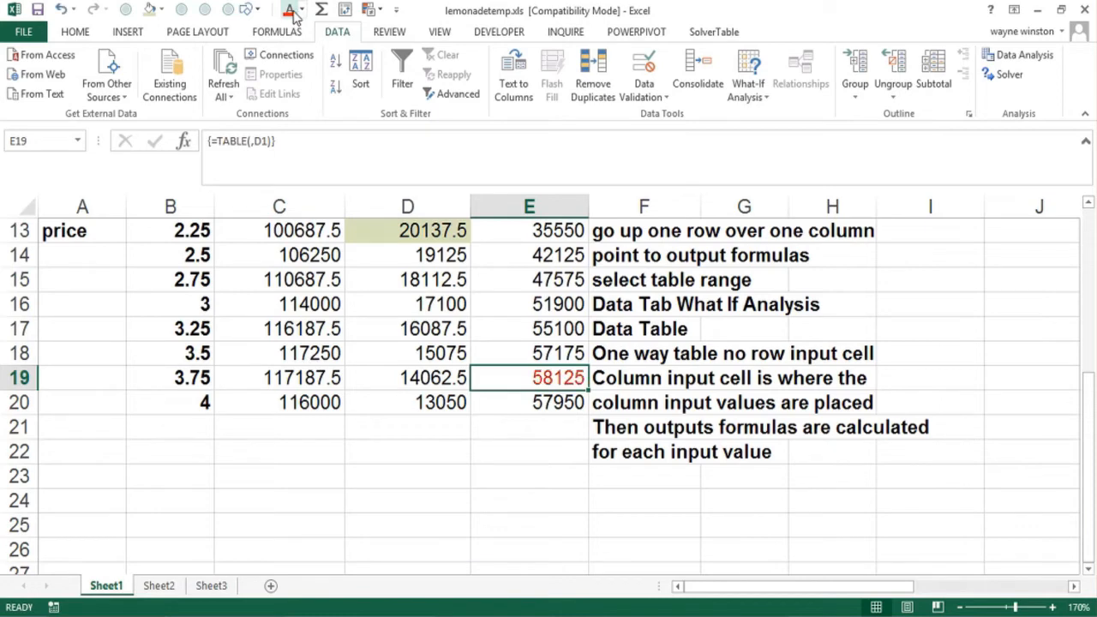
left_click(437, 466)
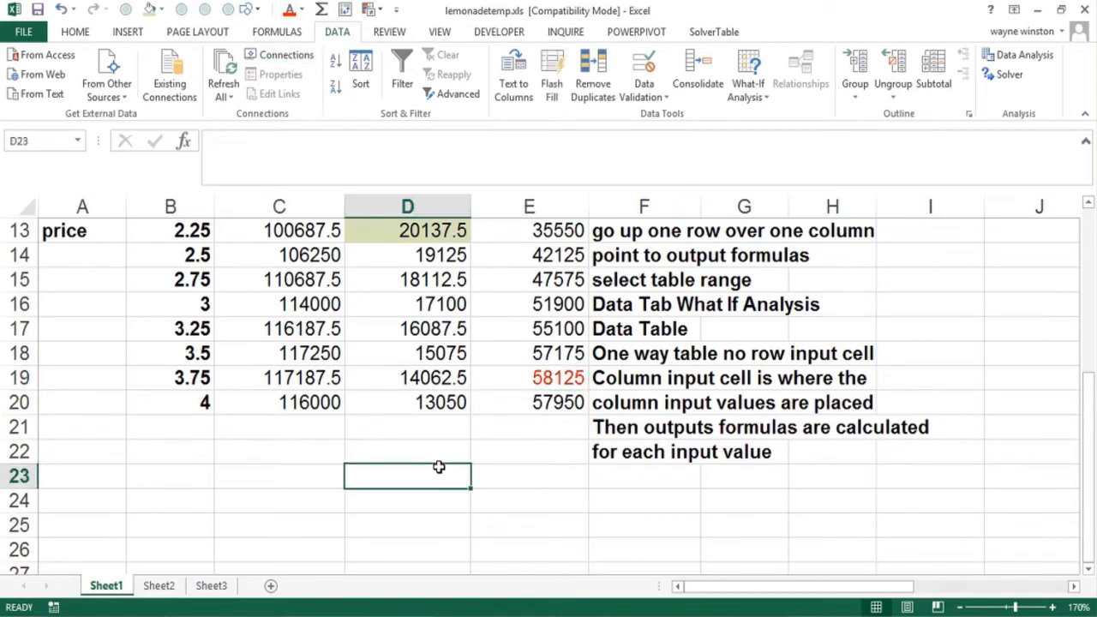
- Try to delete the contents of the single data table cell D13
key("Page_Up")
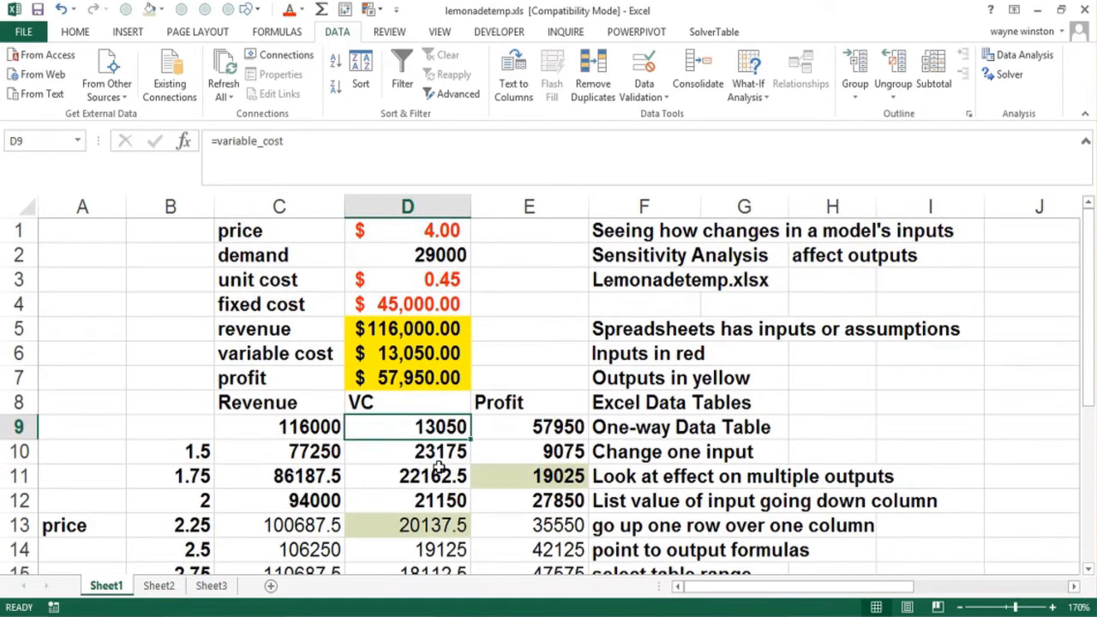
left_click(438, 470)
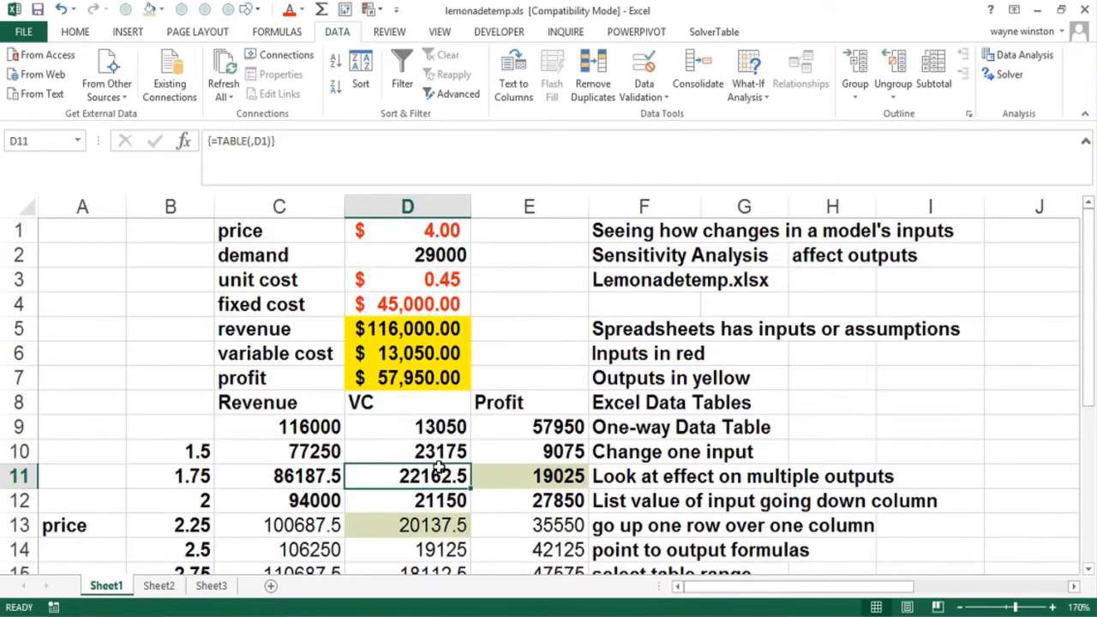
key("Down")
key("Down")
key("Delete")
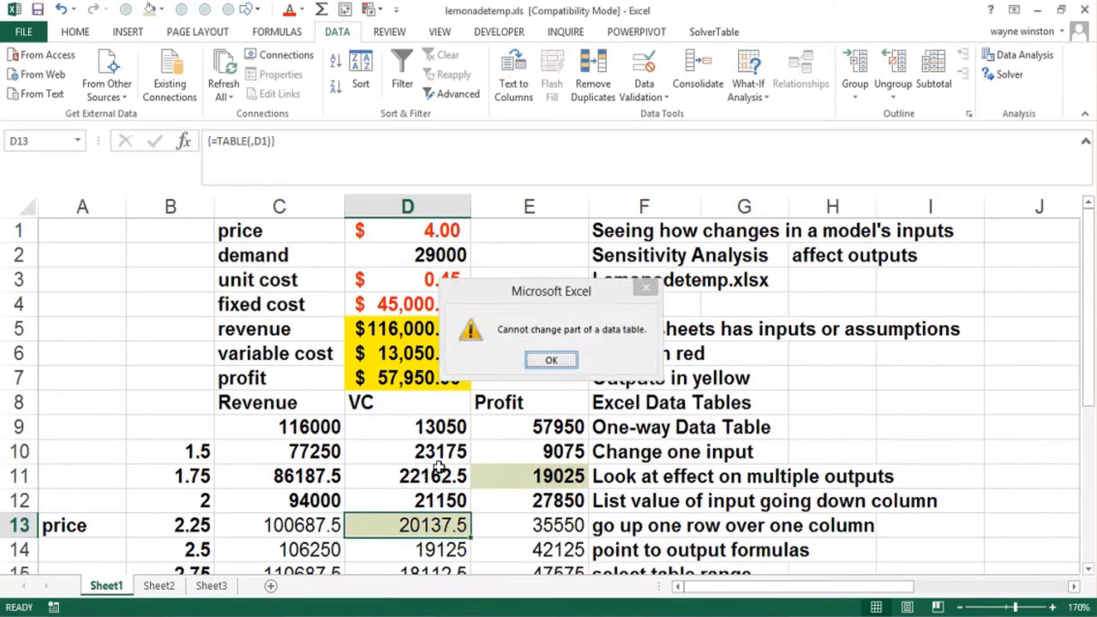
key("Return")
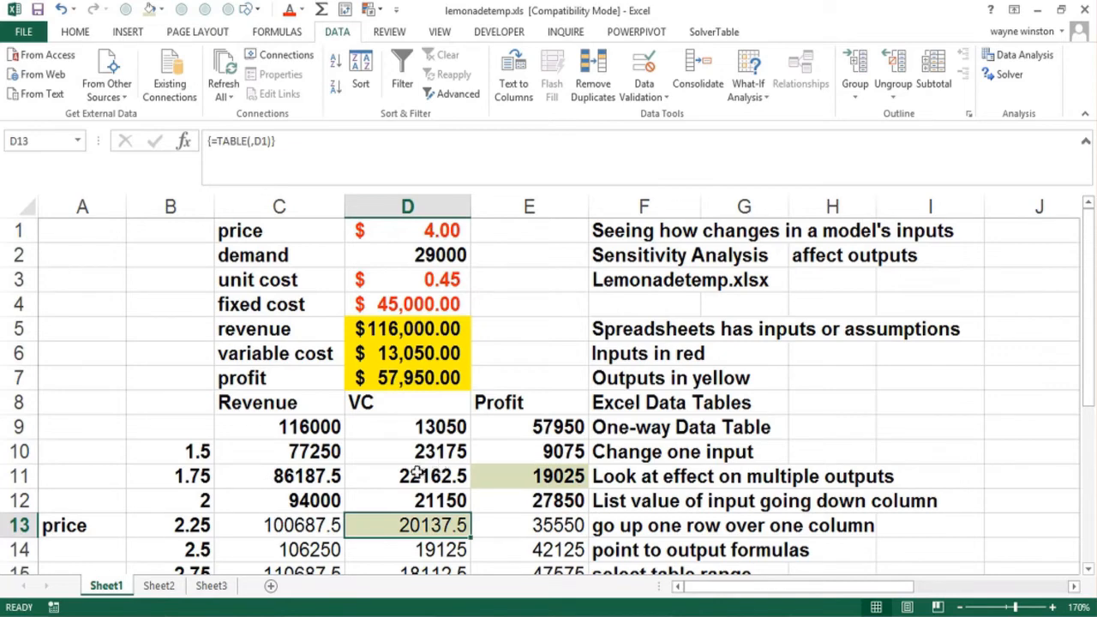
left_click(390, 450)
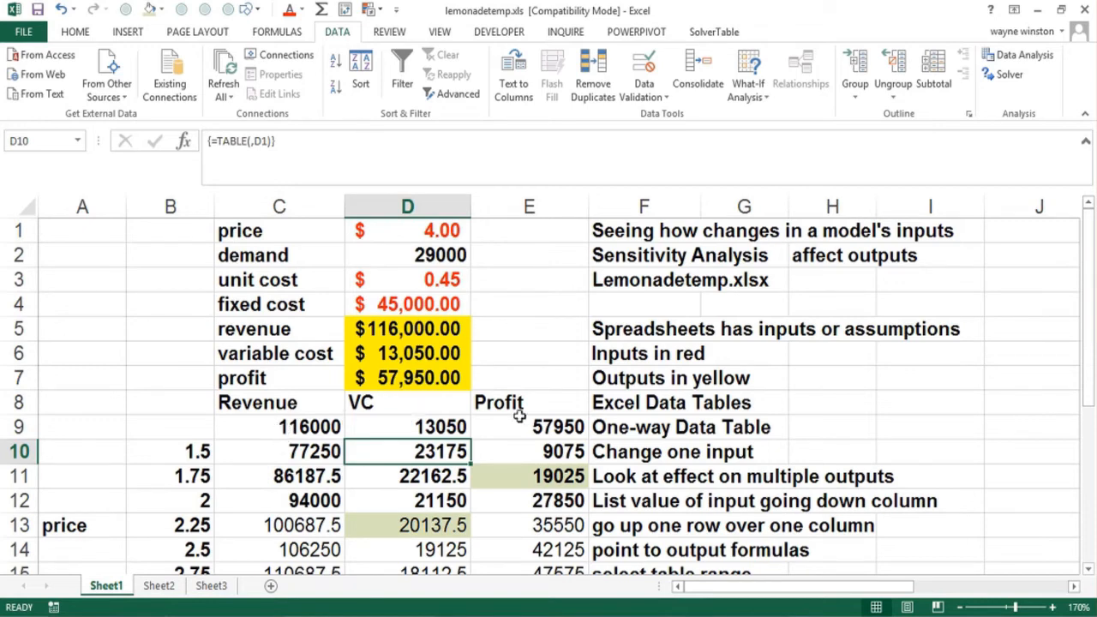
- Add the heading note "Calculation Options in Excel" in cell I7
left_click(954, 399)
scroll(954, 400, "right", 2)
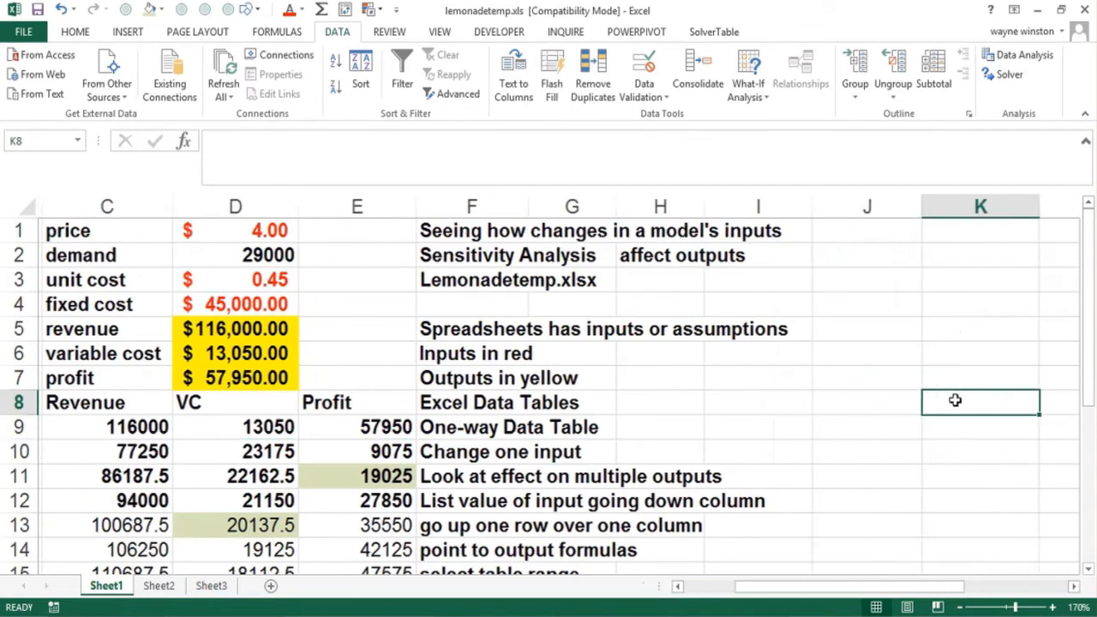
key("Up")
type("C")
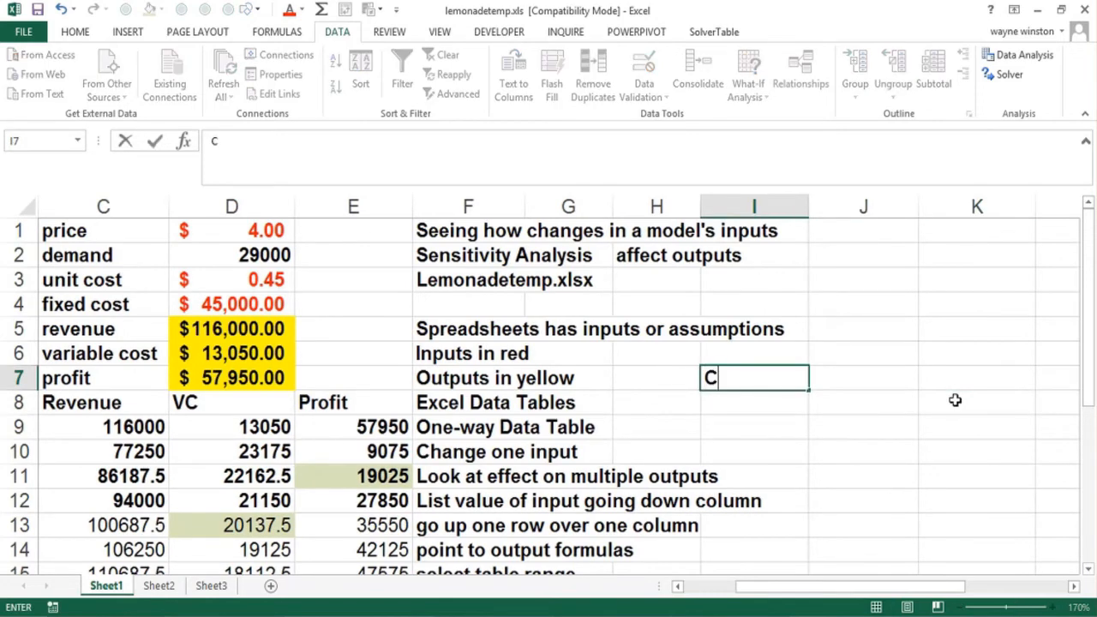
type("alculation ")
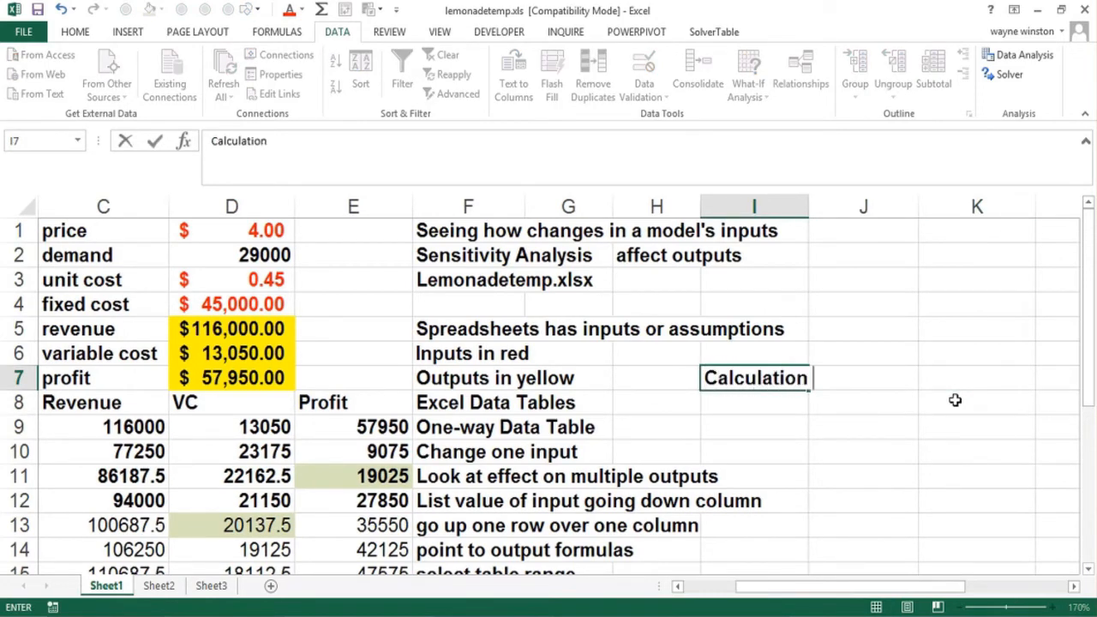
type("Options in ")
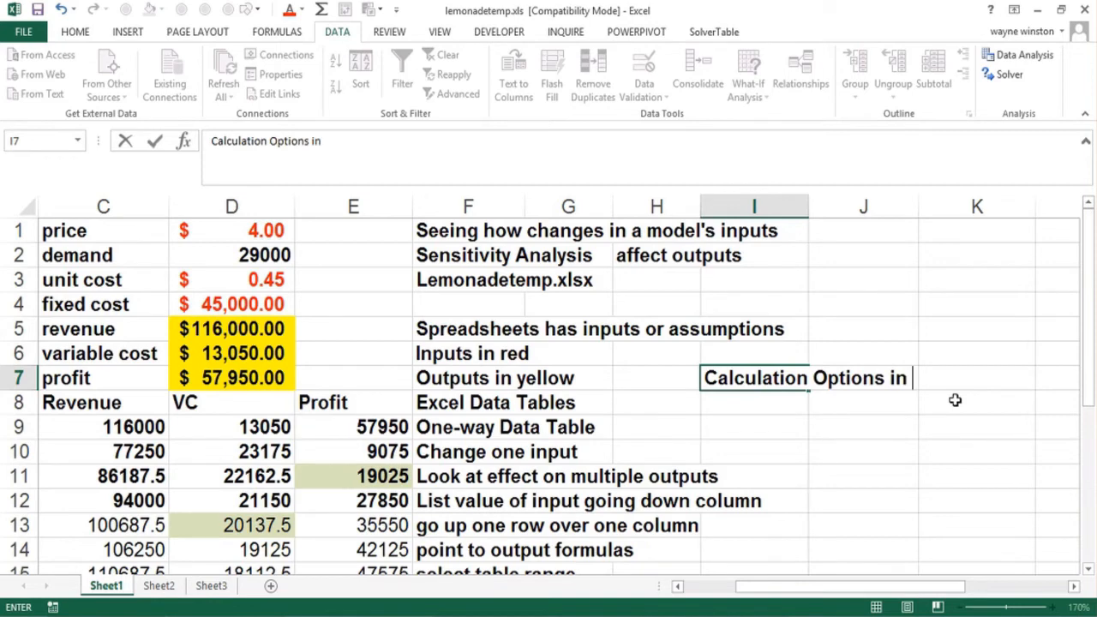
type("Excel")
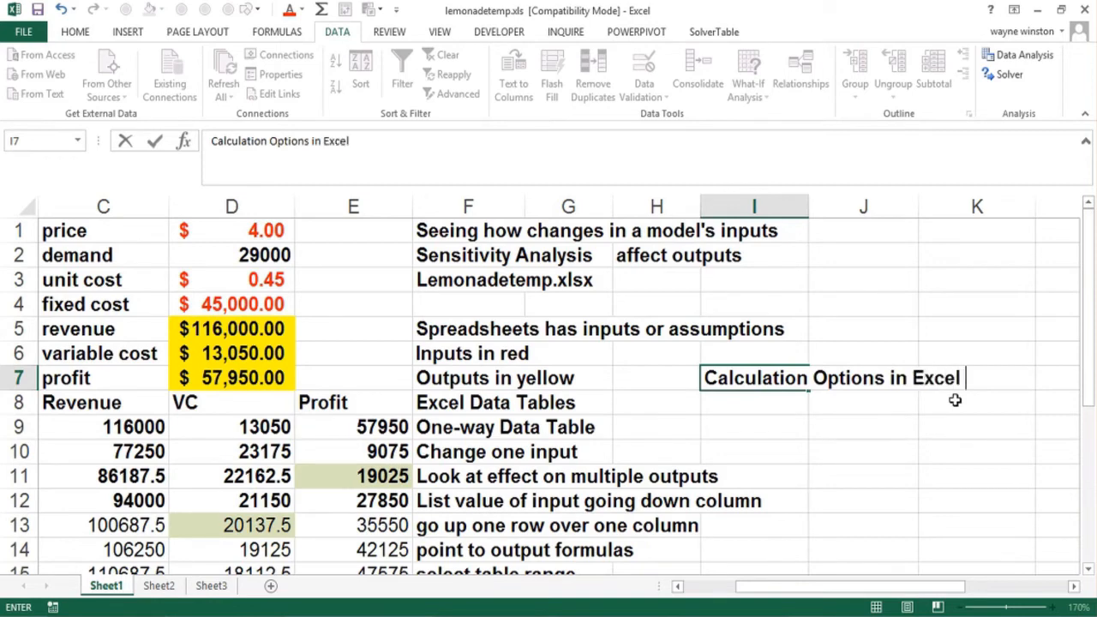
type(" FO")
key("BackSpace")
key("BackSpace")
key("Return")
- Add the note "Formulas Tab" in cell I8, beneath the calculation options heading
type("Formu")
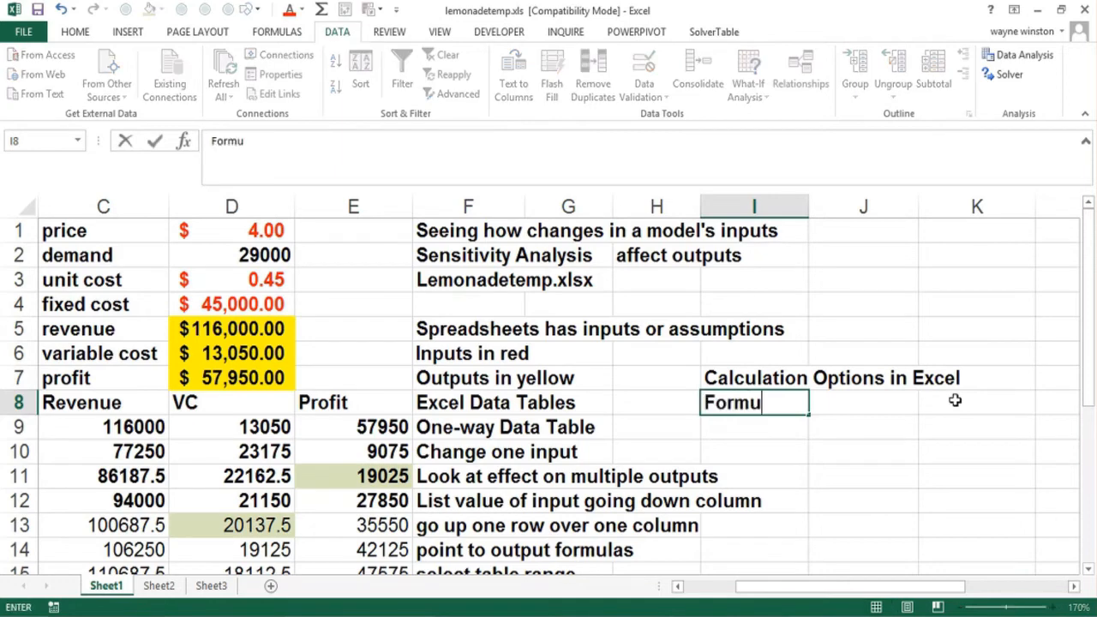
type("las Tab")
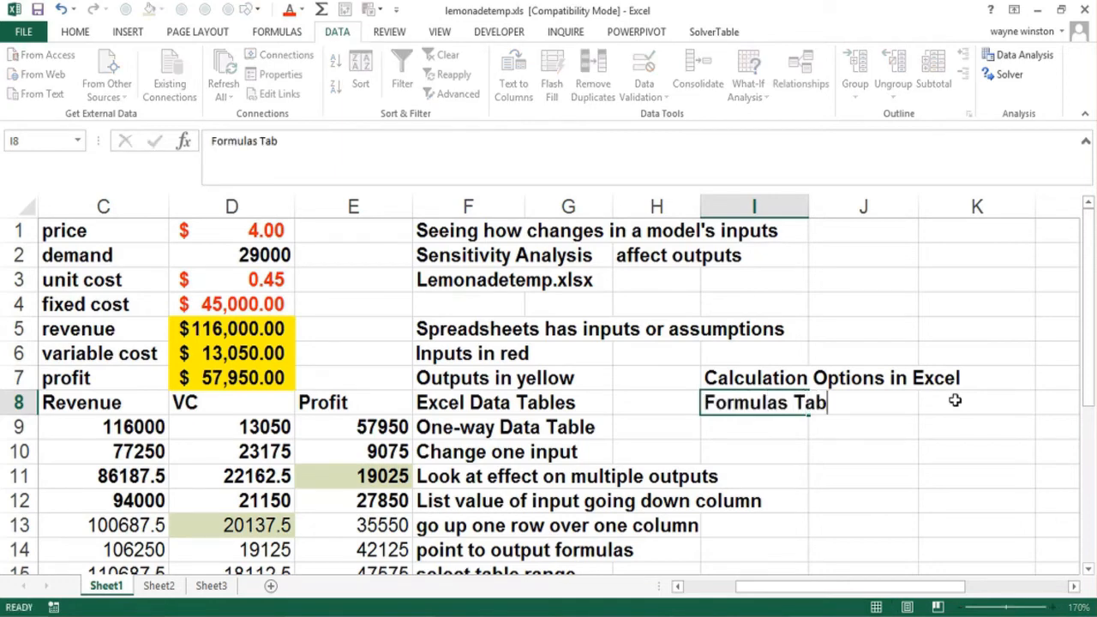
key("Return")
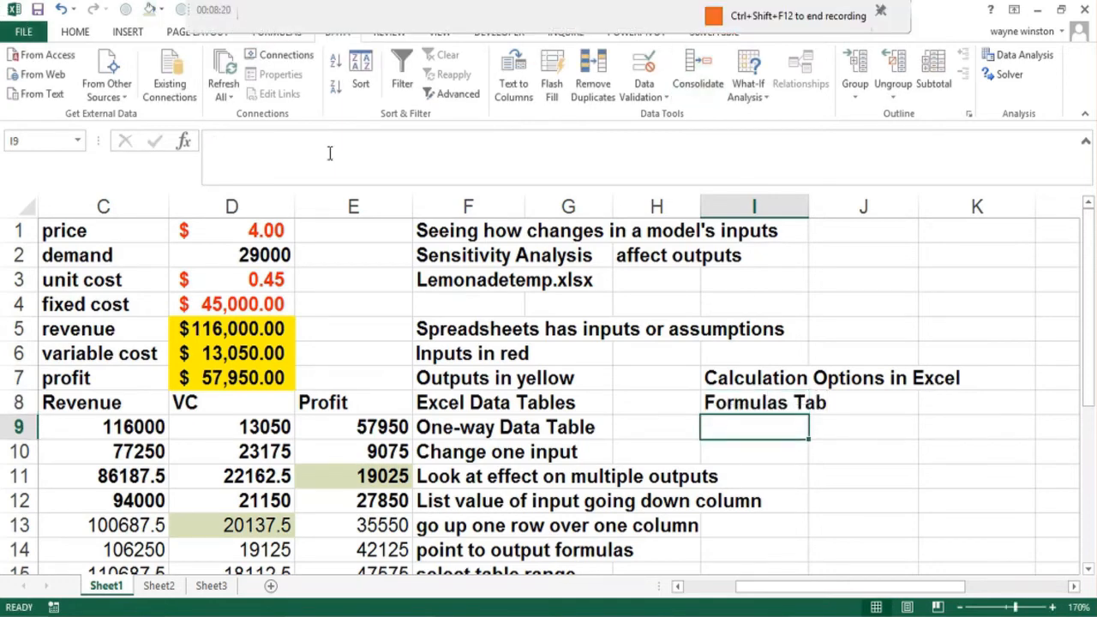
- Look over the available calculation options and add the note "Automatic-Everything changes" in cell I9
left_click(278, 32)
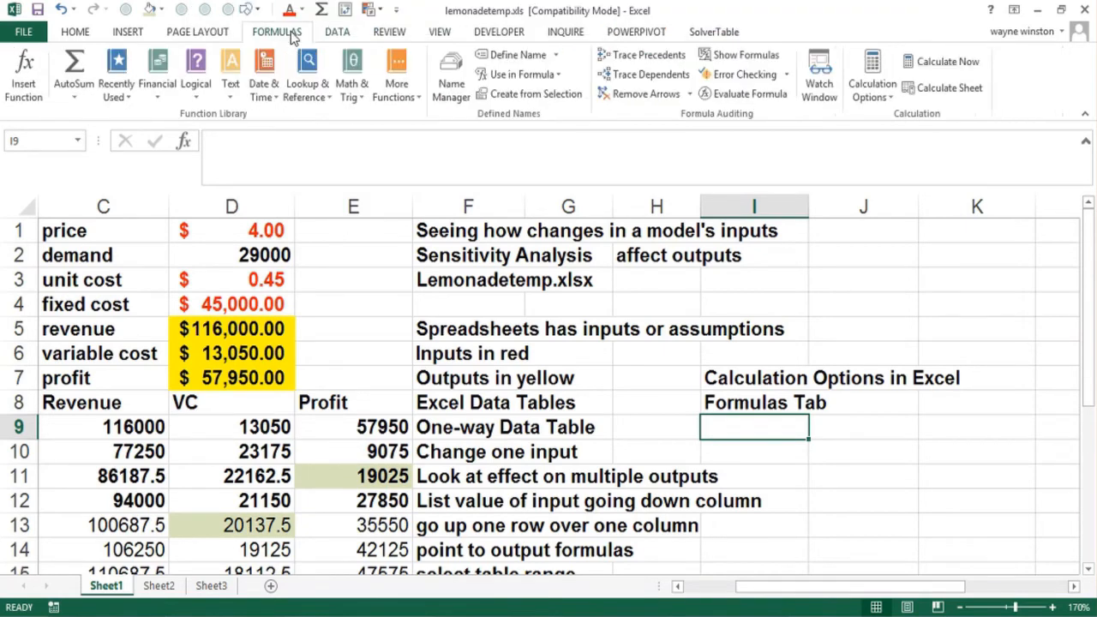
left_click(882, 101)
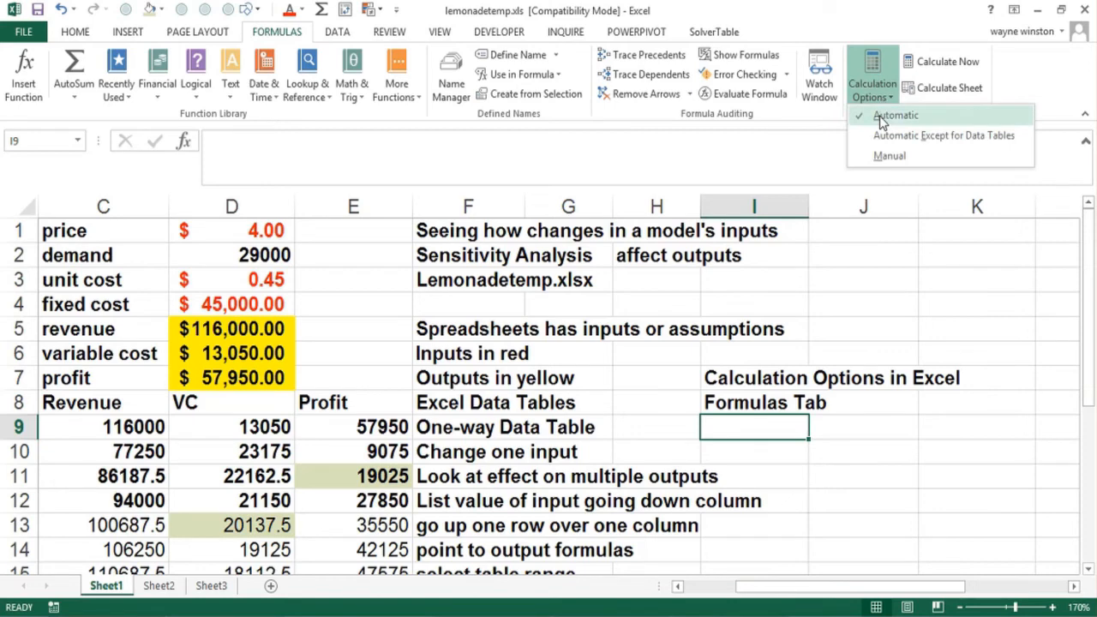
left_click(719, 429)
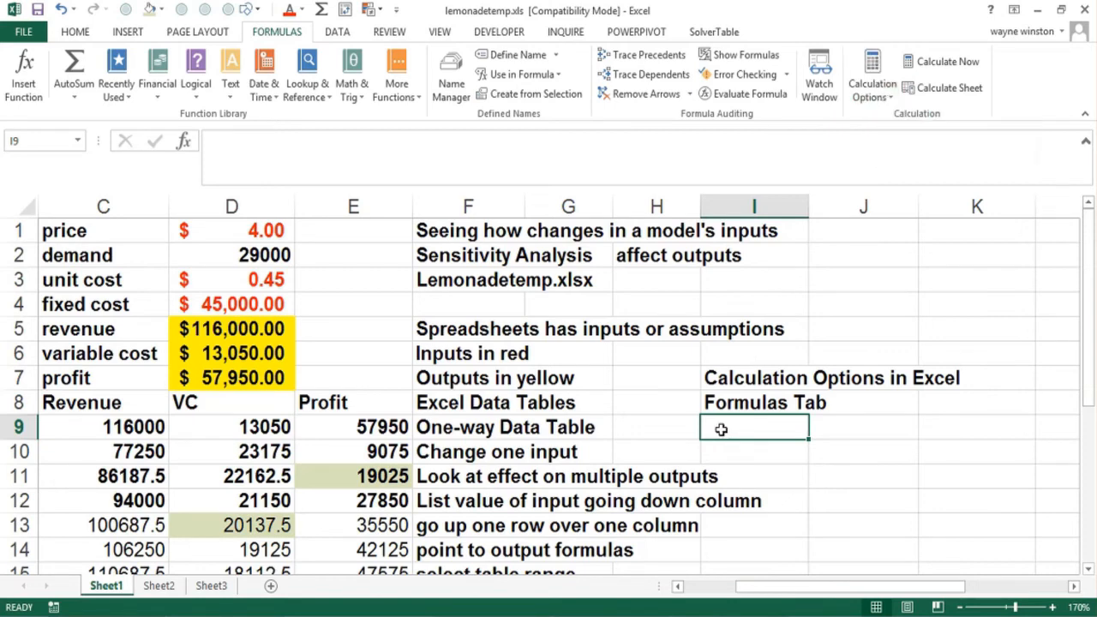
type("Automatic")
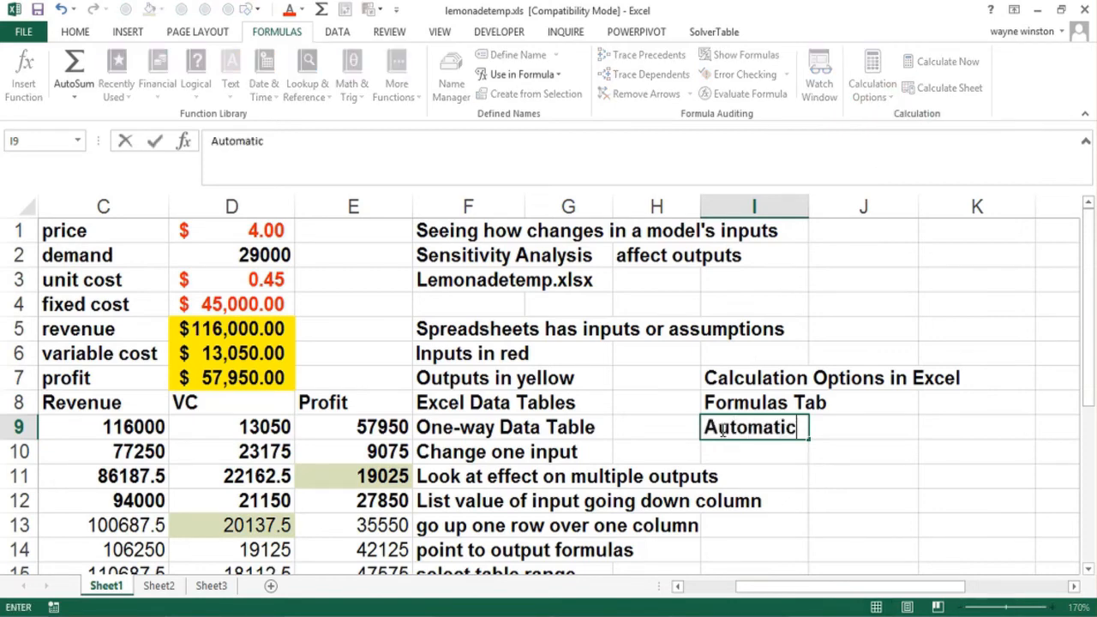
type("-Eve")
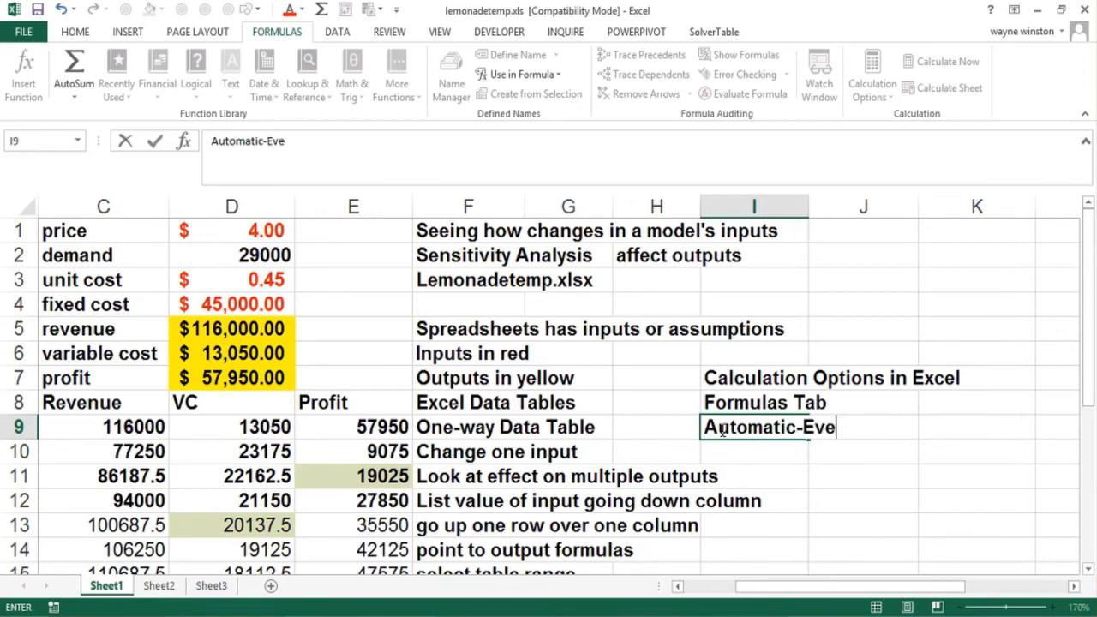
type("rything changes")
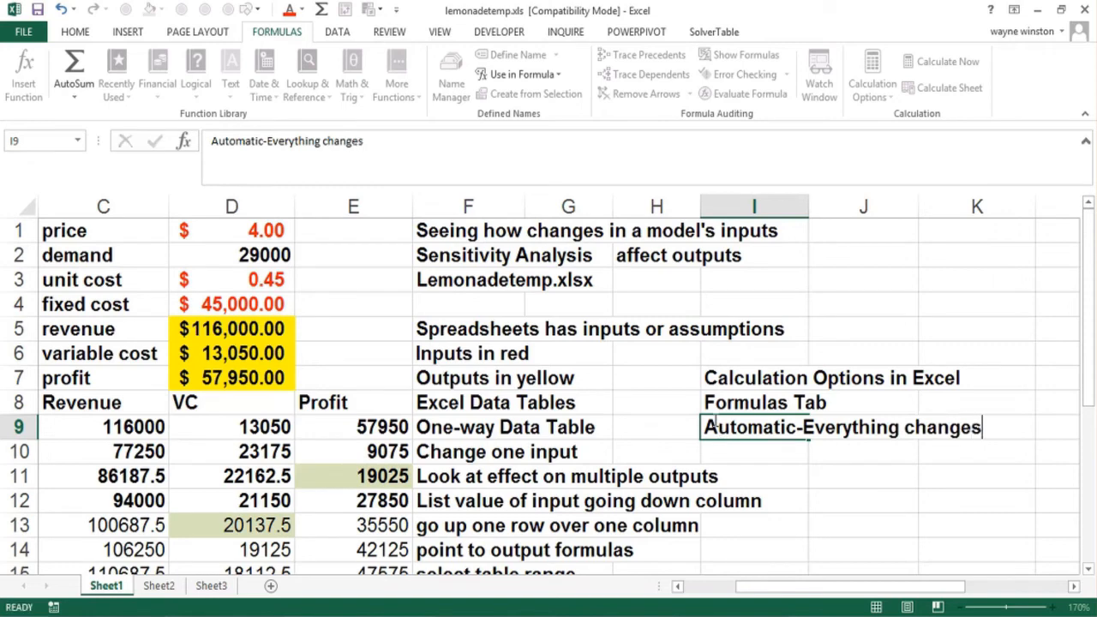
key("Return")
- Continue the note with "automatically when u enter stuff" in cell I10 and "in spreadsheet" in cell J11
type("autom")
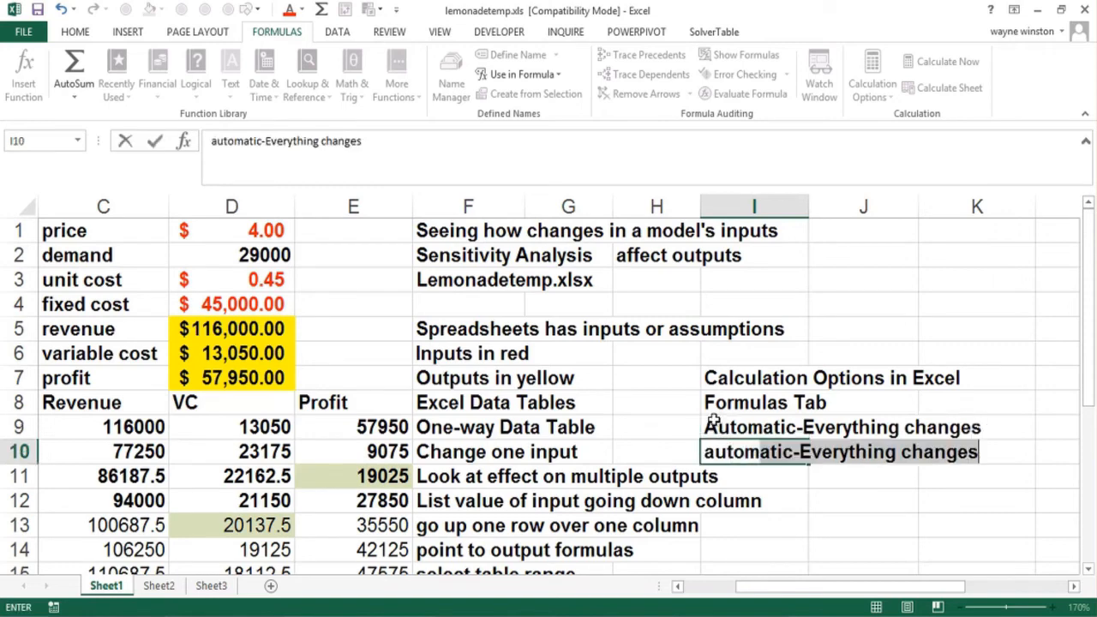
type("atically ")
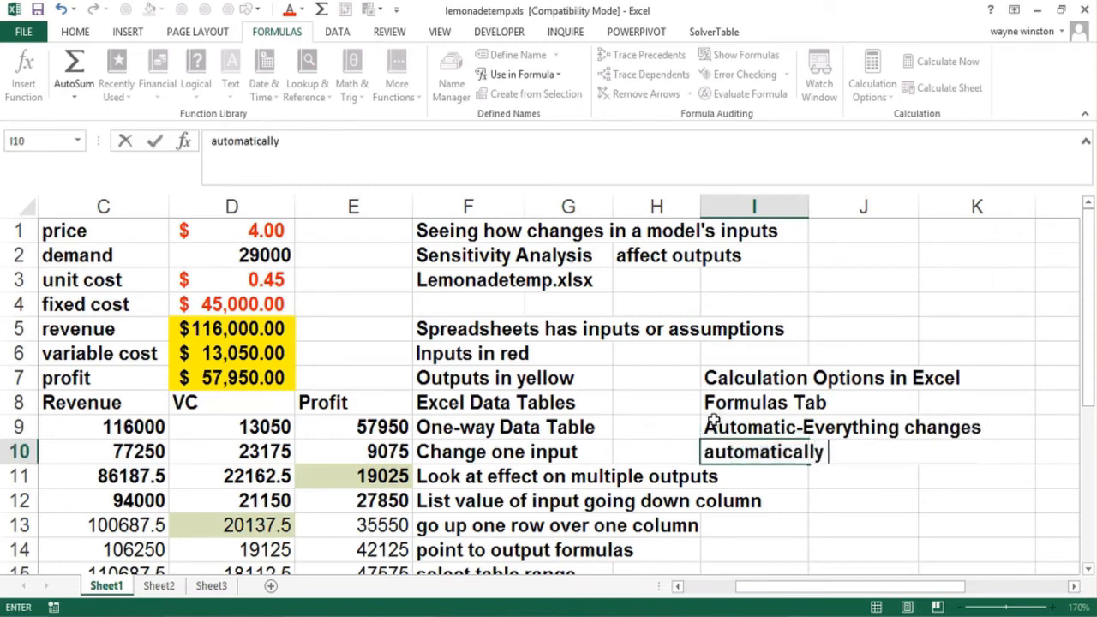
type("when u enter stuff")
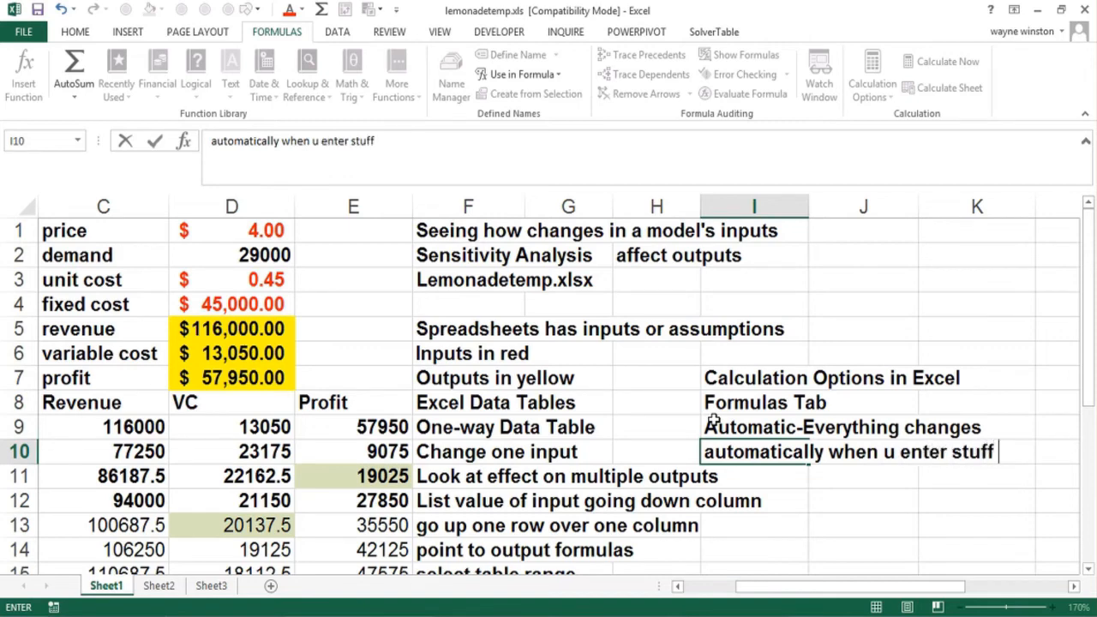
key("Return")
key("Right")
type("in ")
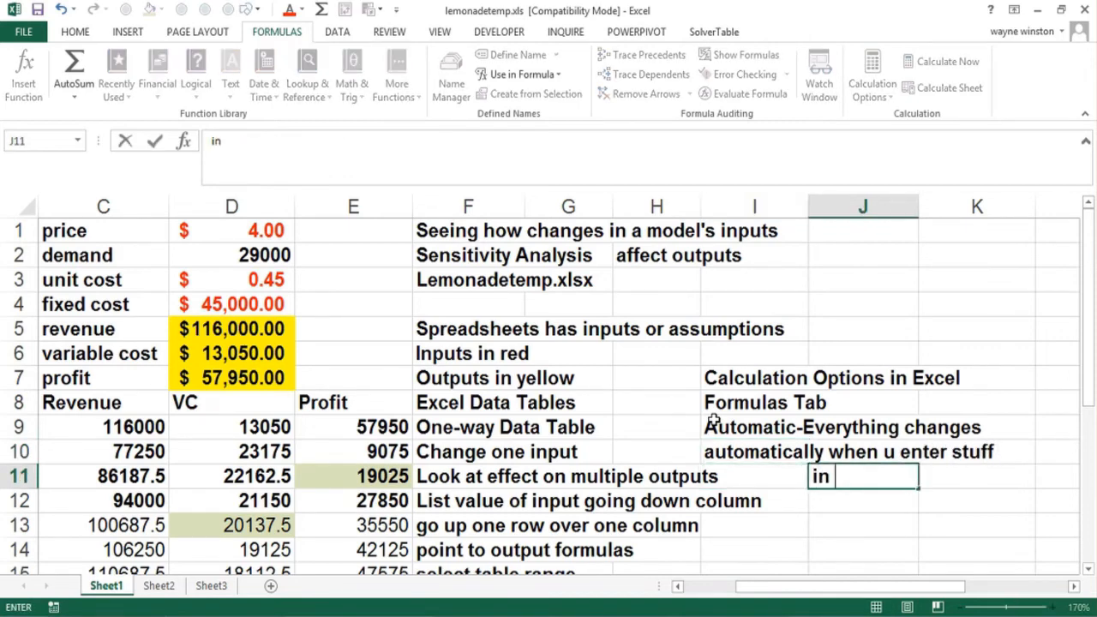
type("spreadsheet")
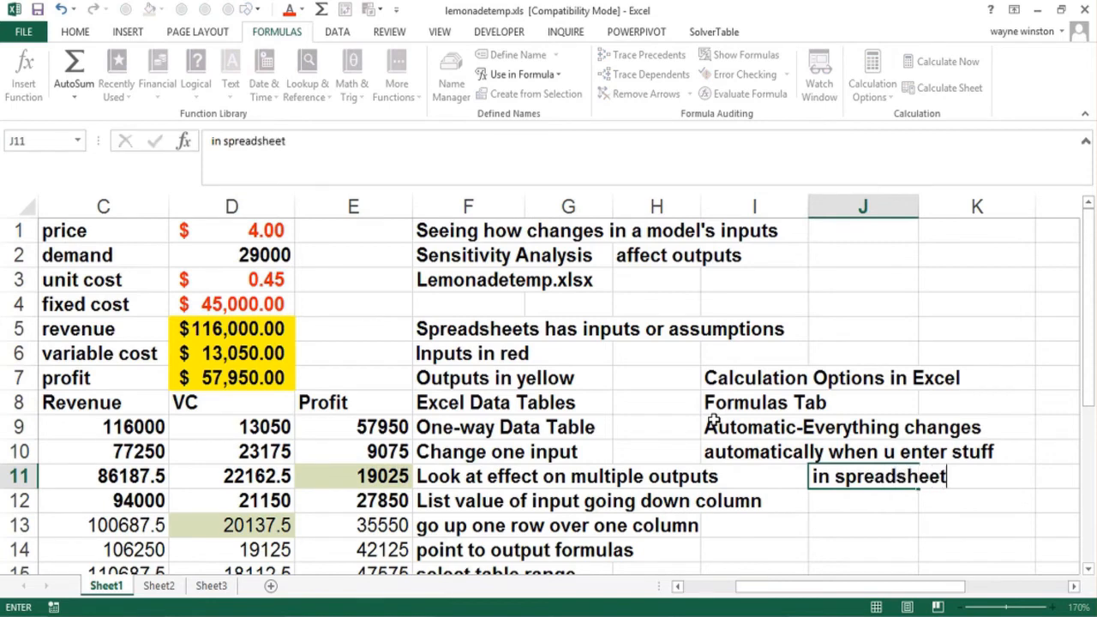
key("Return")
- Add the manual calculation note with "Manual-You need" in cell J12 and "to hit F9 key for spreadsheet" in cell J13
type("Manual=")
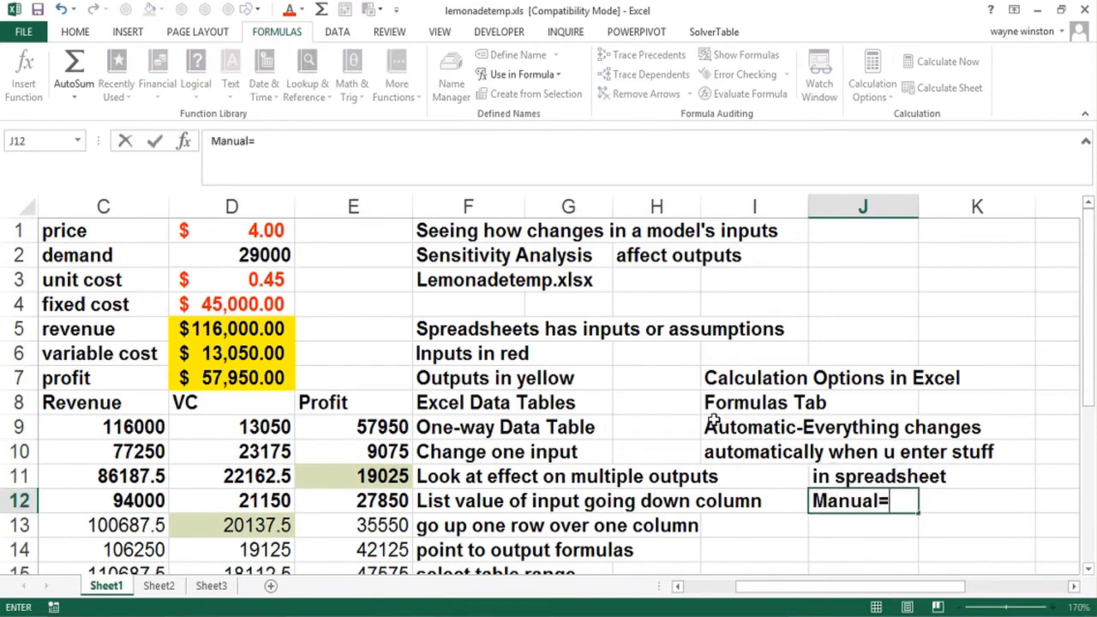
key("BackSpace")
type("-You need")
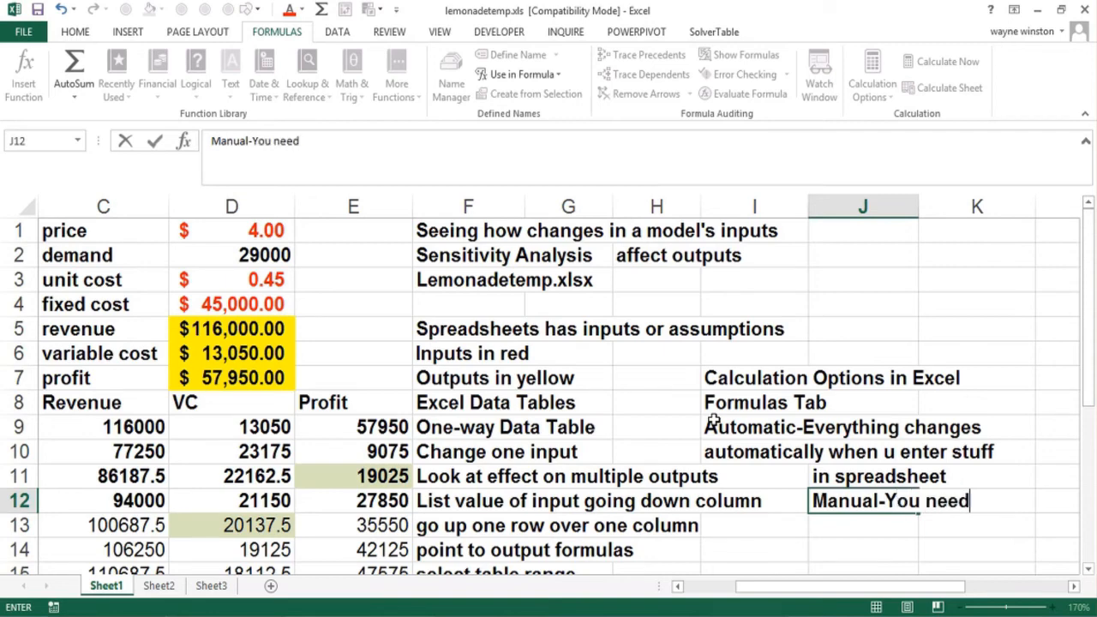
key("Return")
type("to h")
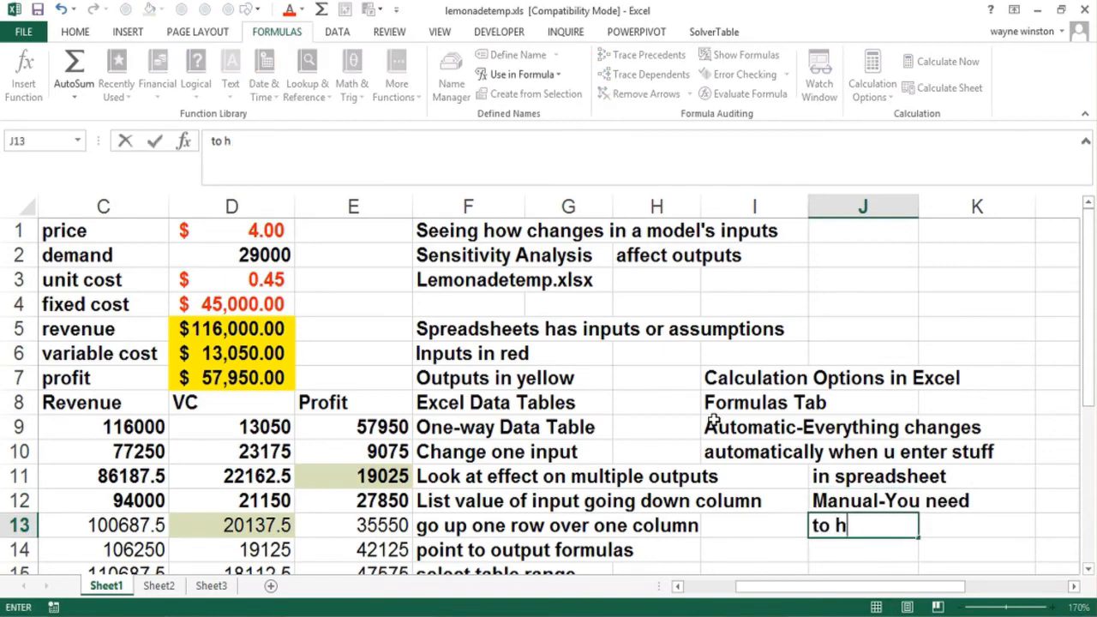
type("it F9 ke")
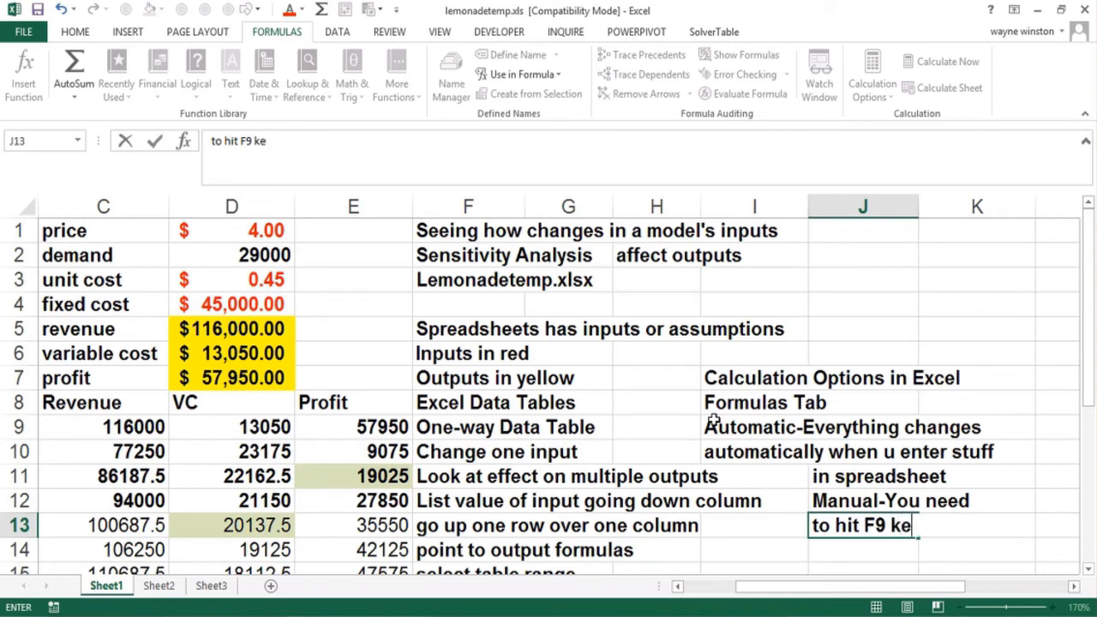
type("y for sp")
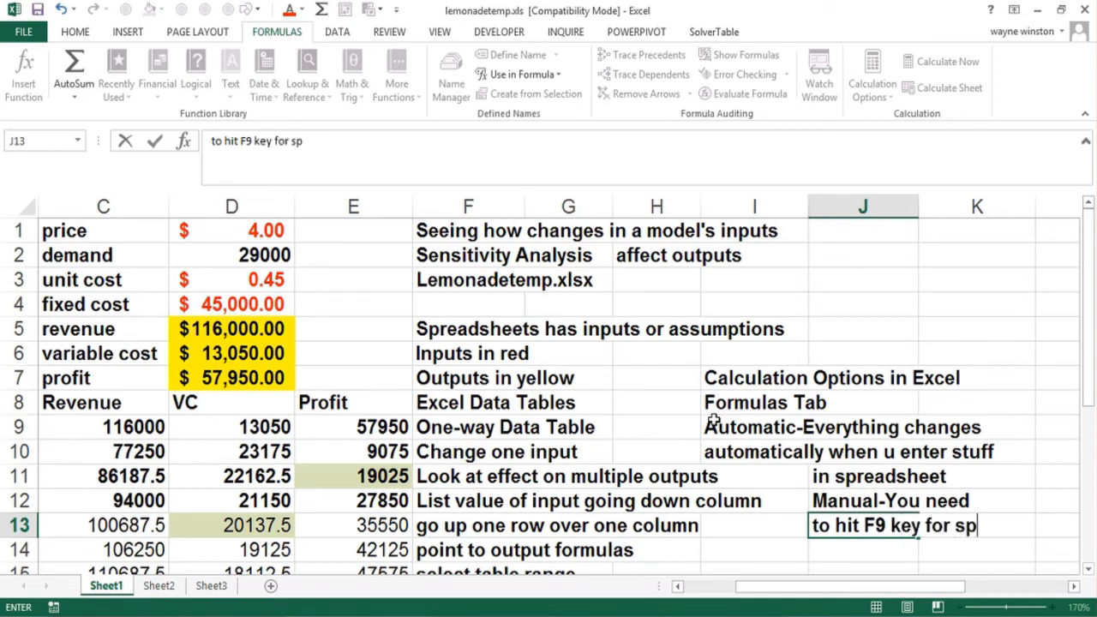
type("readsheet")
key("ctrl+Return")
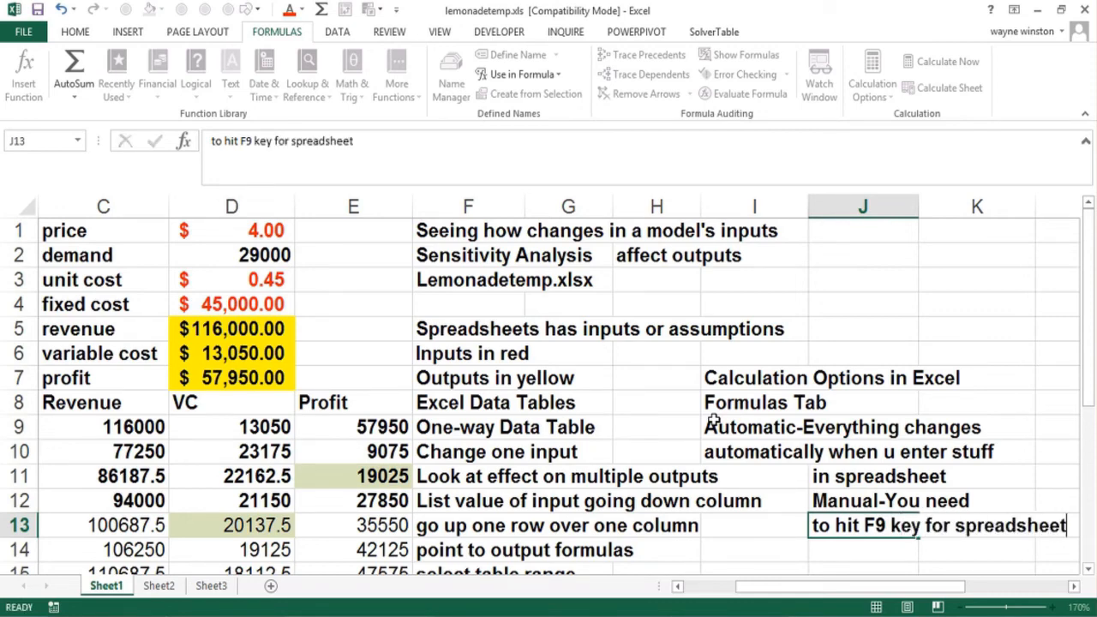
- Finish the manual calculation note with "to recalculate" in cell J14
key("Down")
type("to ")
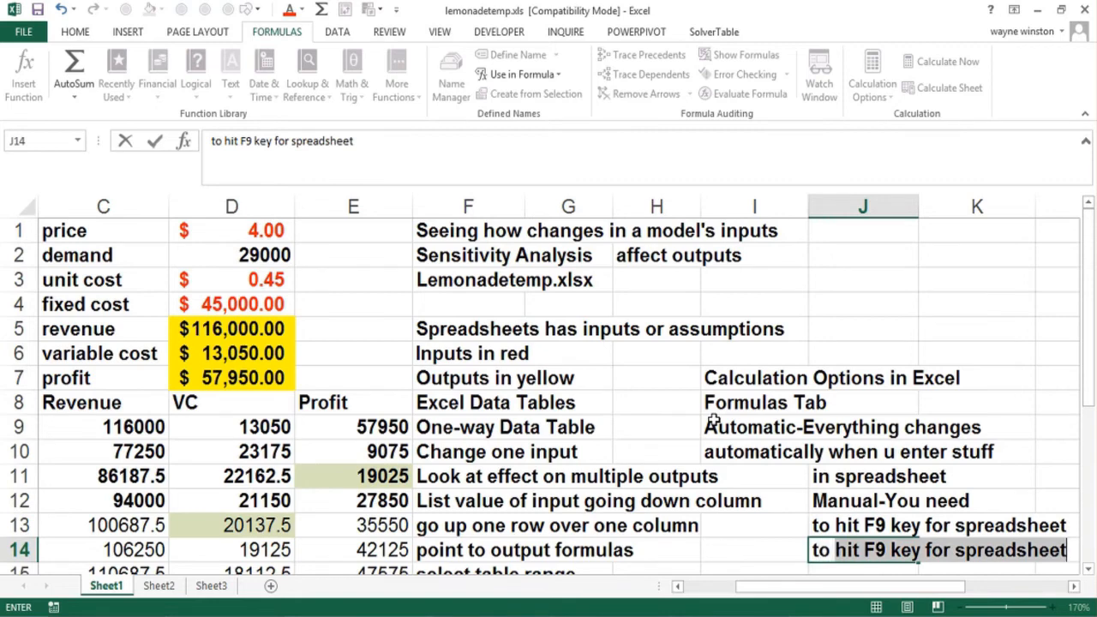
type("recal")
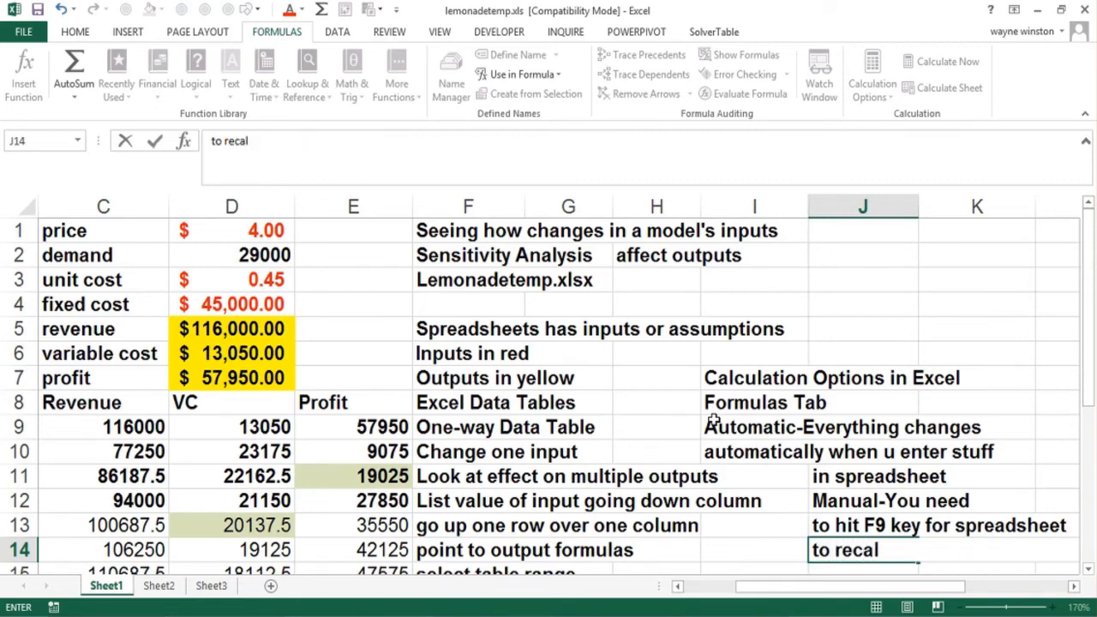
type("culate")
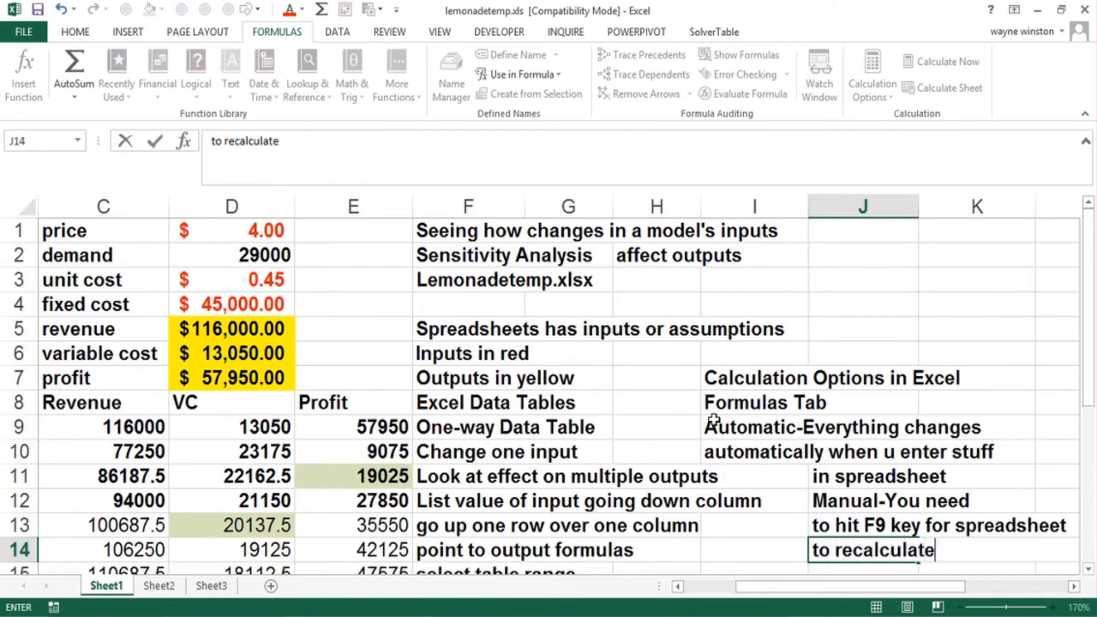
key("Return")
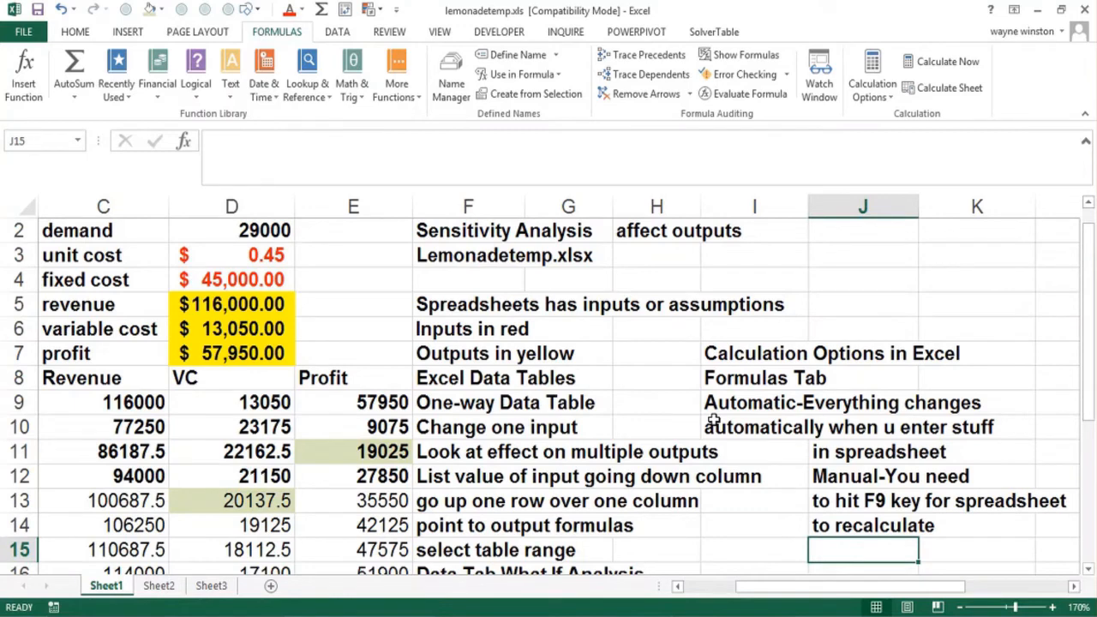
- Check the available calculation options and add the note "Automatic except for data tables" in cell I15
left_click(865, 86)
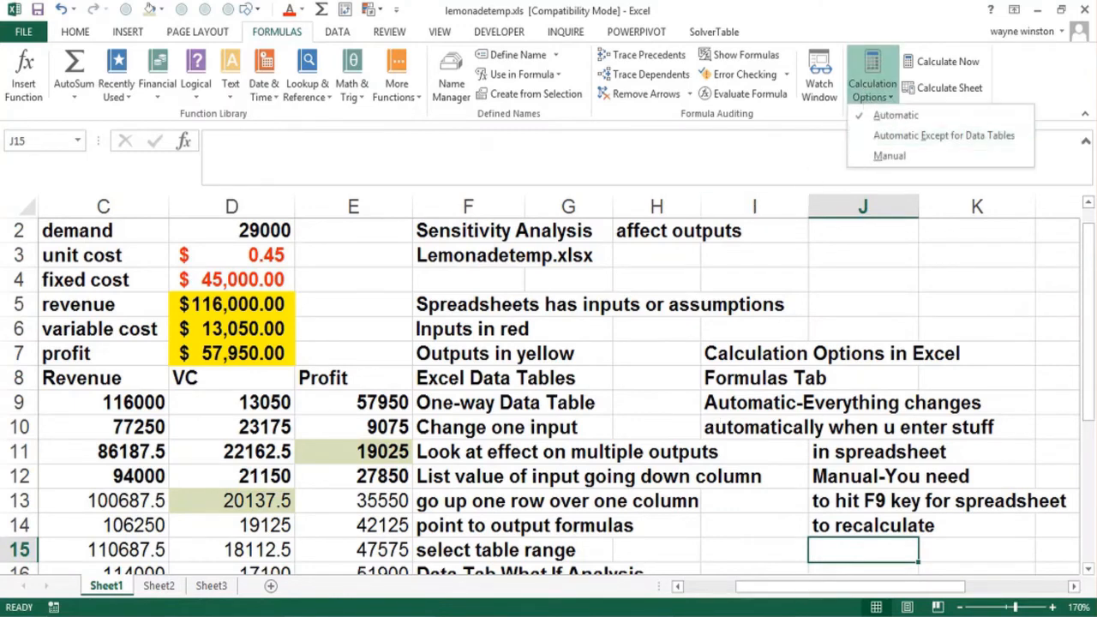
left_click(737, 542)
left_click(737, 541)
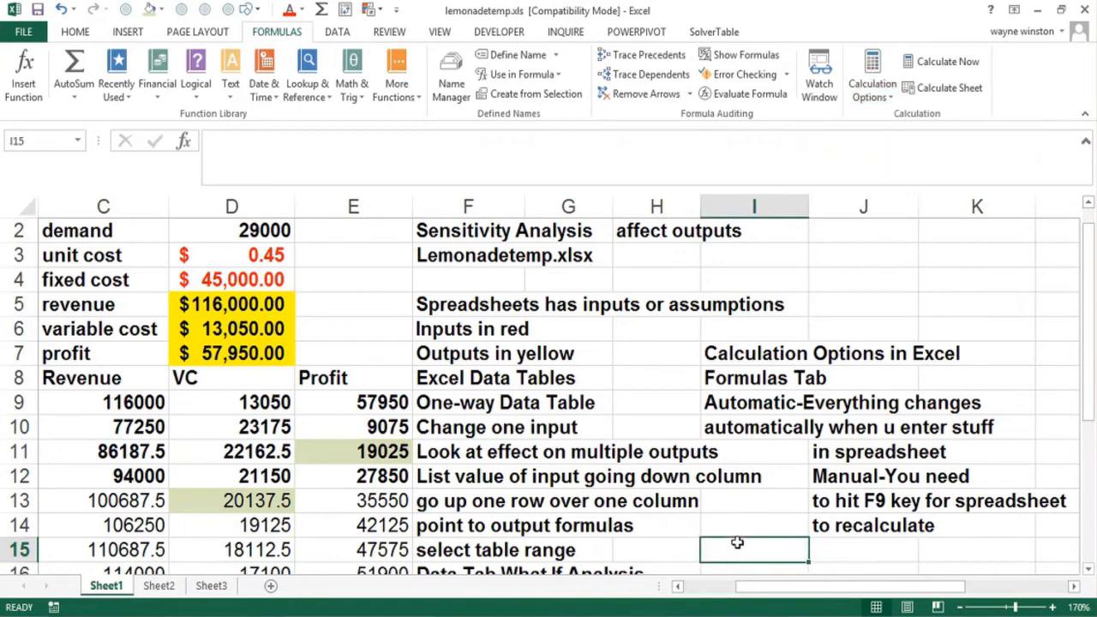
type("Automati")
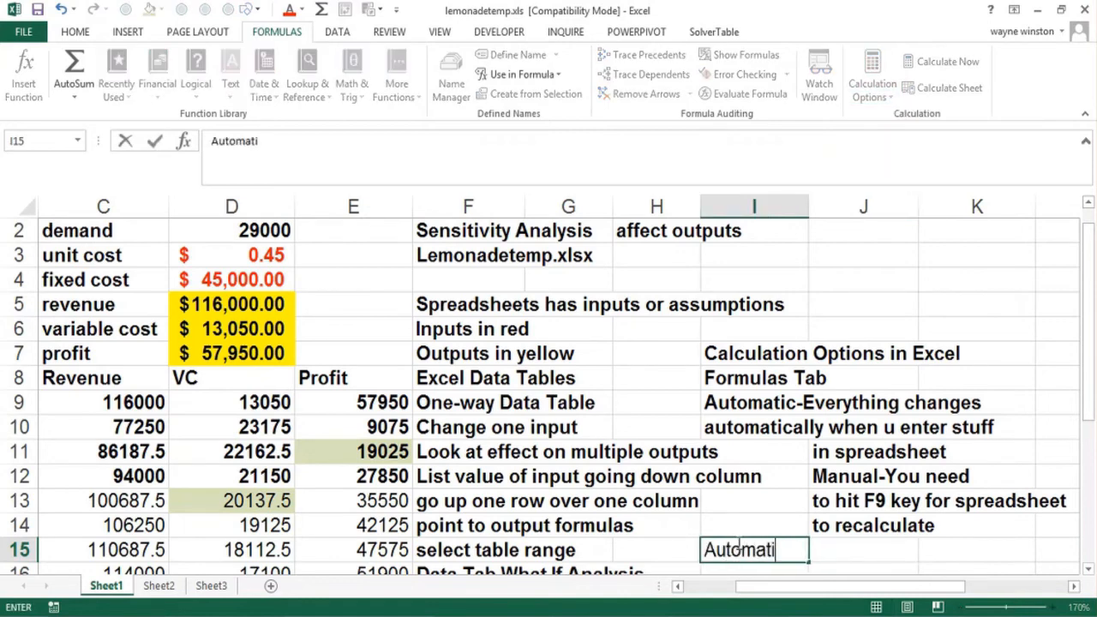
type("c except or")
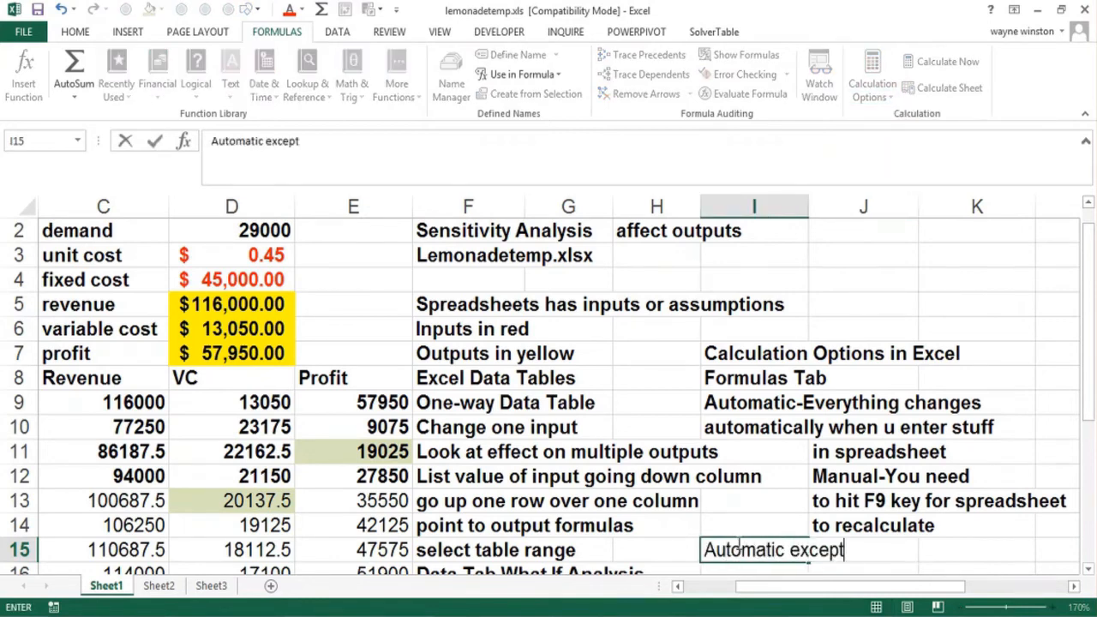
key("BackSpace")
key("BackSpace")
key("BackSpace")
type("for data tables")
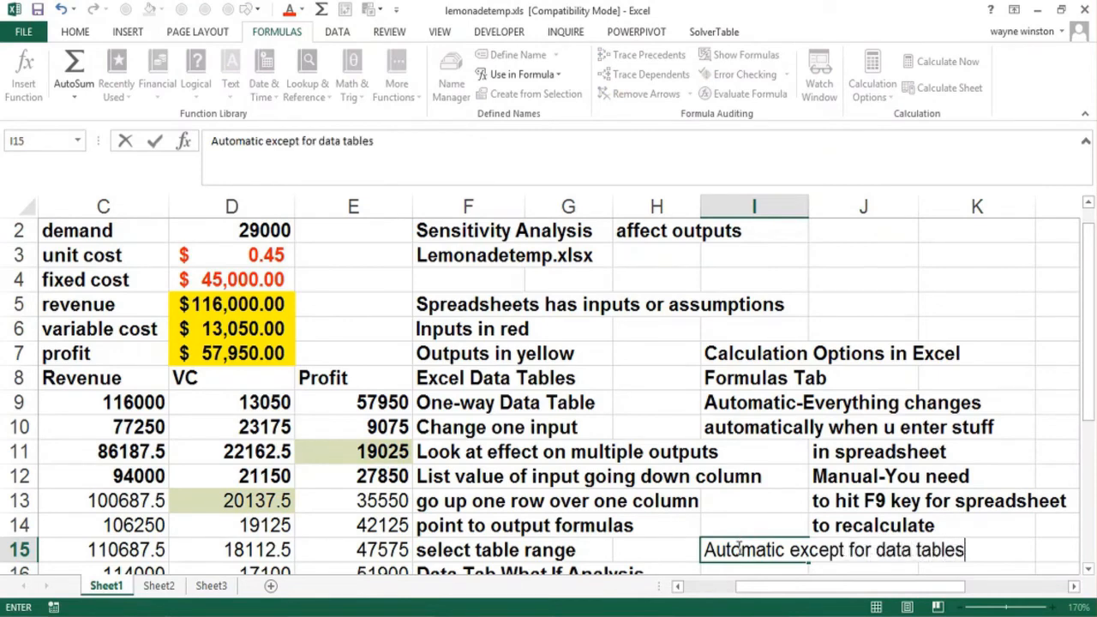
key("Return")
- Add the explanation "As you enter stuff in spreadsheet" in cell I16, beneath the data tables option note
type("As y")
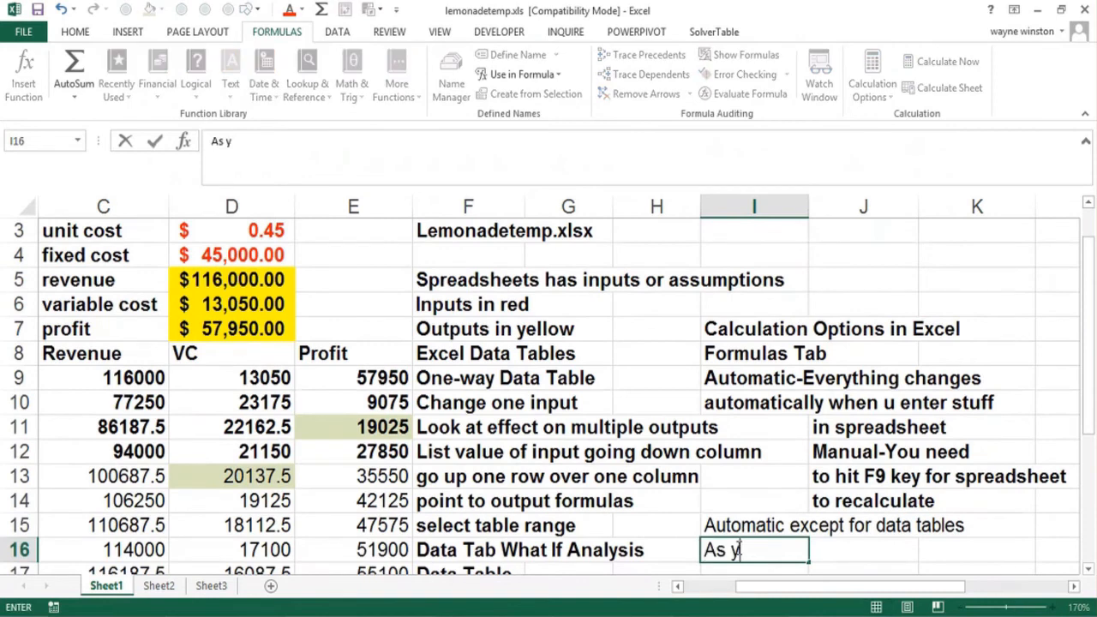
type("o uenter")
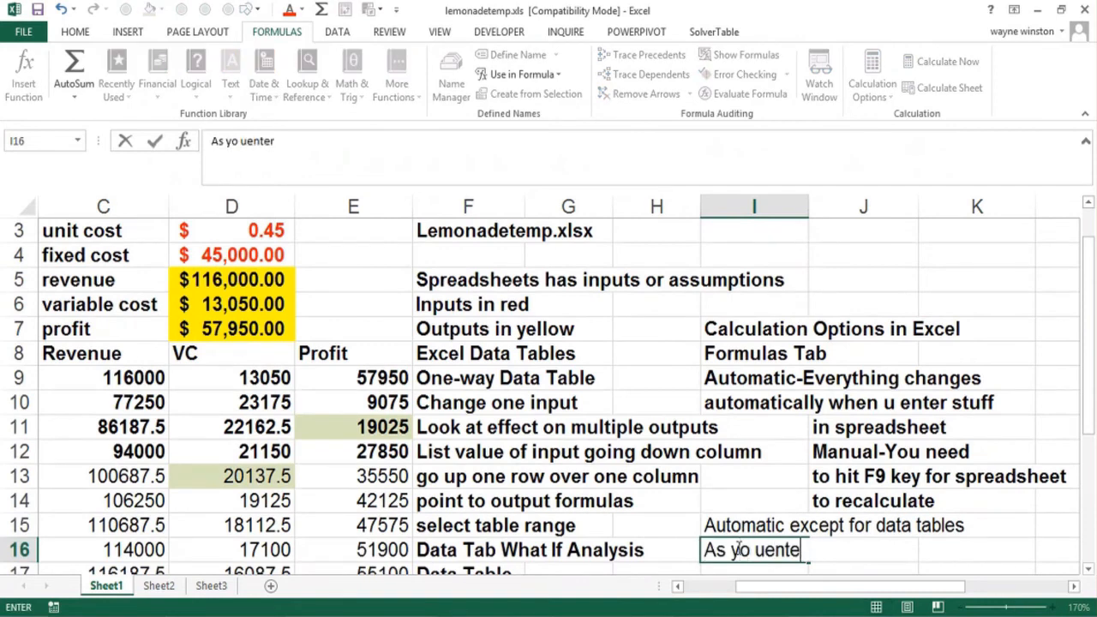
key("BackSpace")
key("BackSpace")
key("BackSpace")
key("BackSpace")
key("BackSpace")
key("BackSpace")
key("BackSpace")
type("u enter stuff in spr")
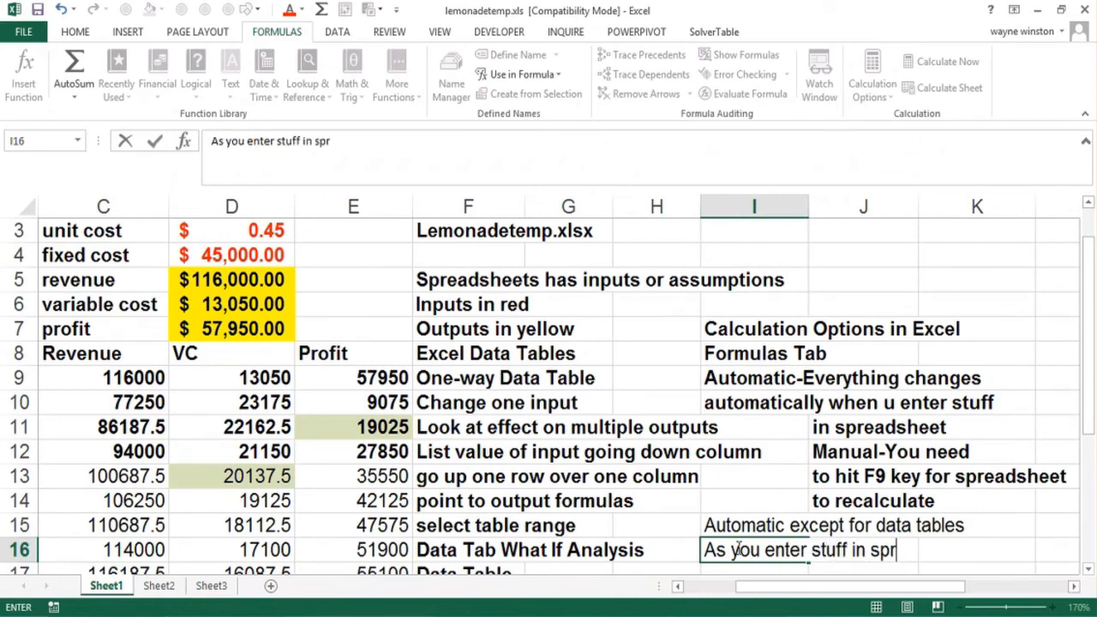
type("eadsheet")
key("ctrl+Return")
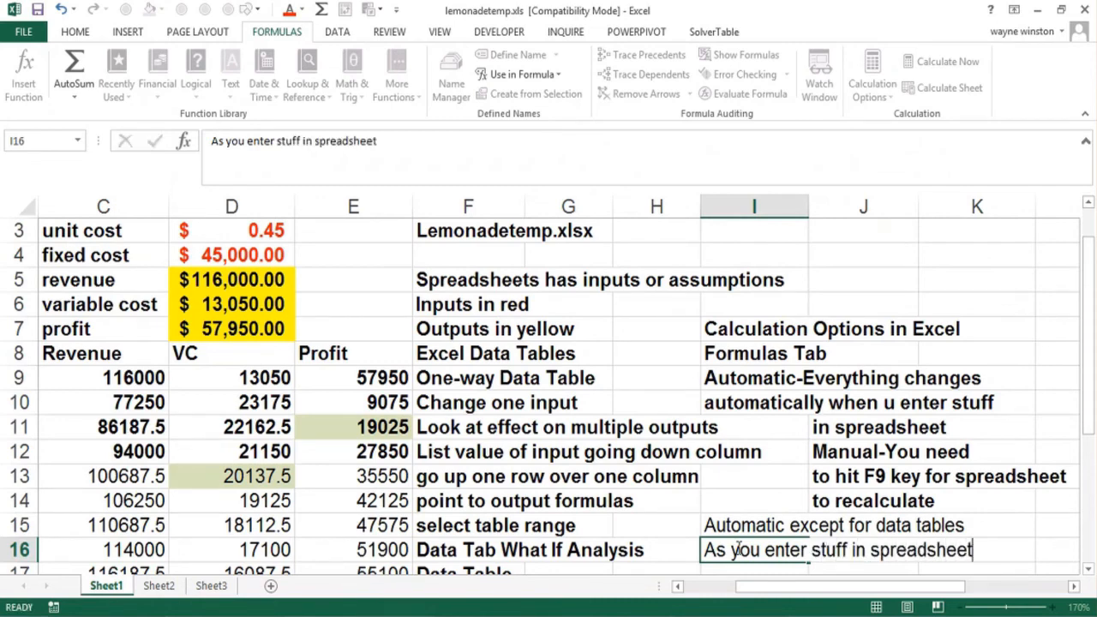
key("Return")
- Continue the explanation with "eveyrhting recalcs except for data" in cell I17
type("deverythi")
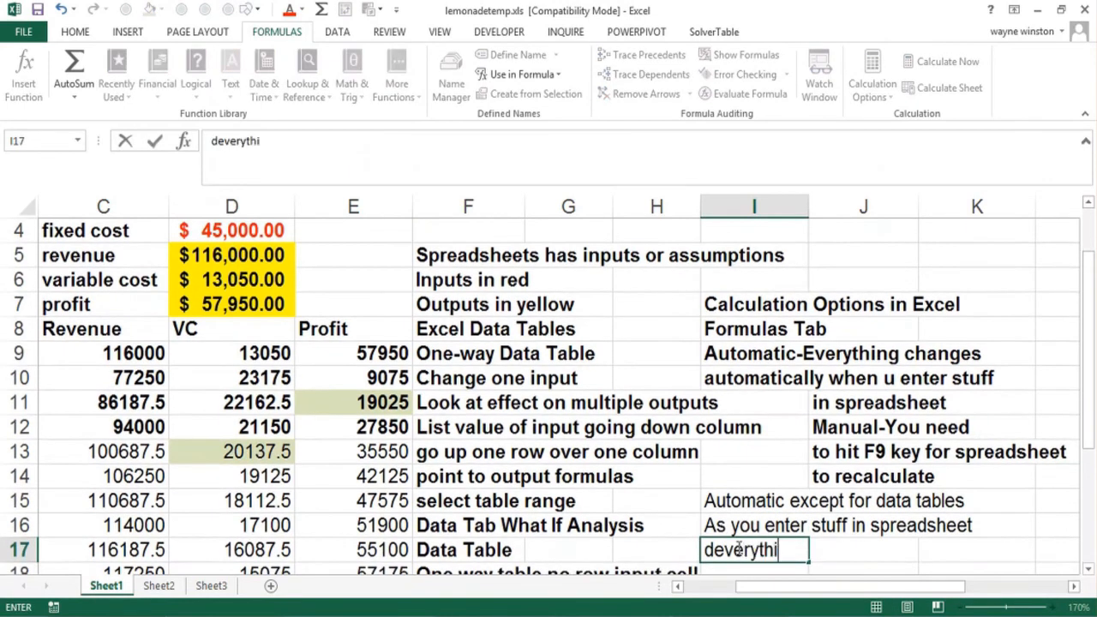
type("ng")
key("BackSpace")
key("BackSpace")
key("BackSpace")
key("BackSpace")
key("BackSpace")
key("BackSpace")
key("BackSpace")
key("BackSpace")
key("BackSpace")
key("BackSpace")
key("BackSpace")
key("BackSpace")
type("eveyrhtin")
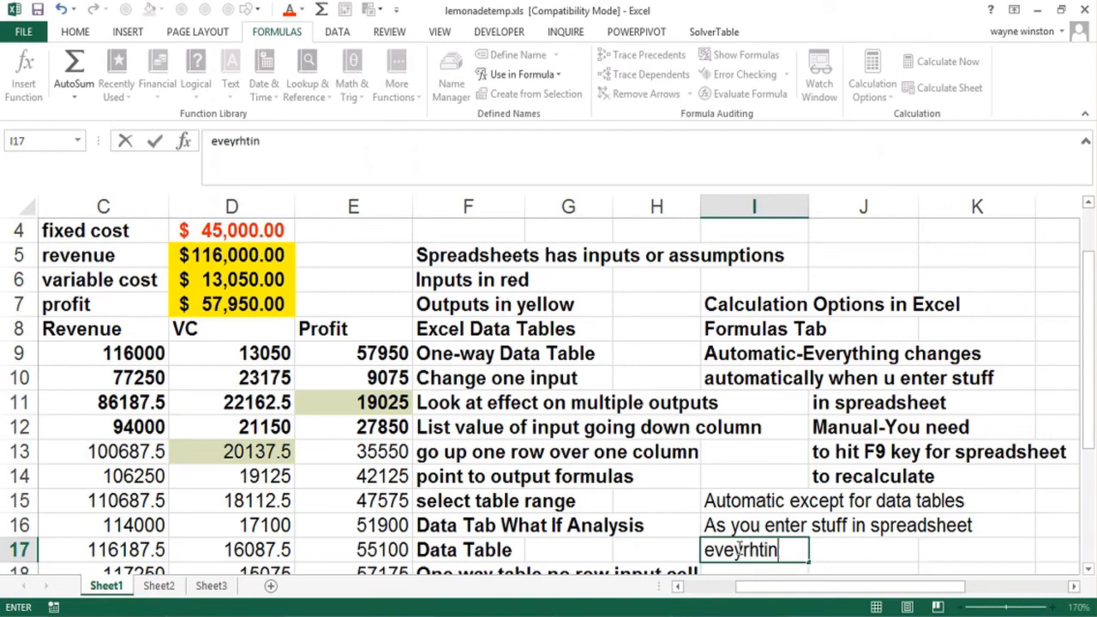
type("g recalcs e")
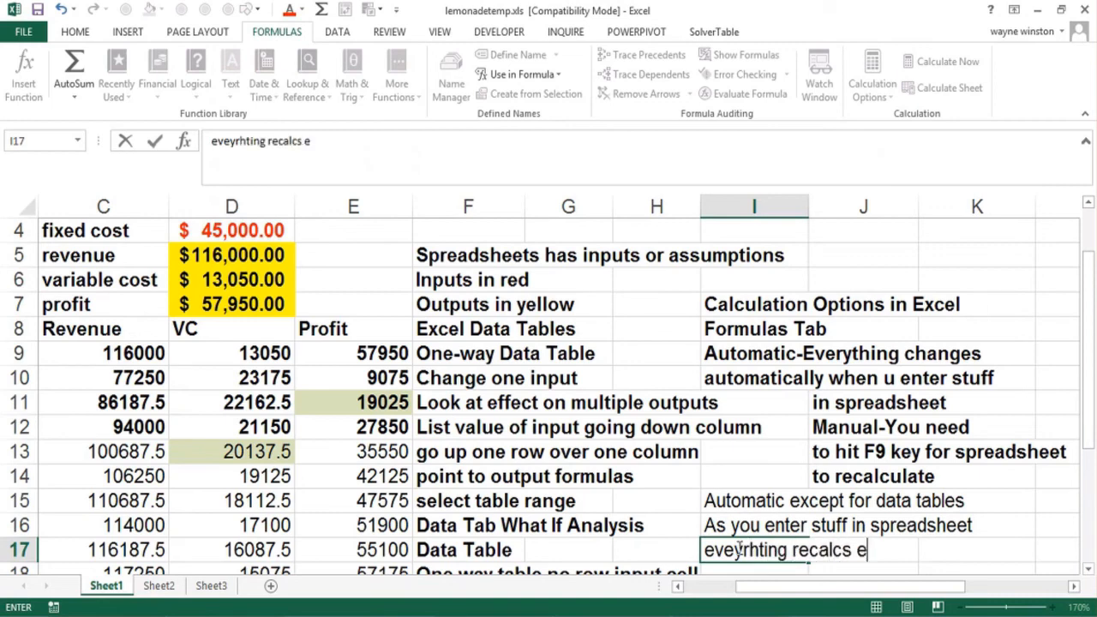
type("xcept for data")
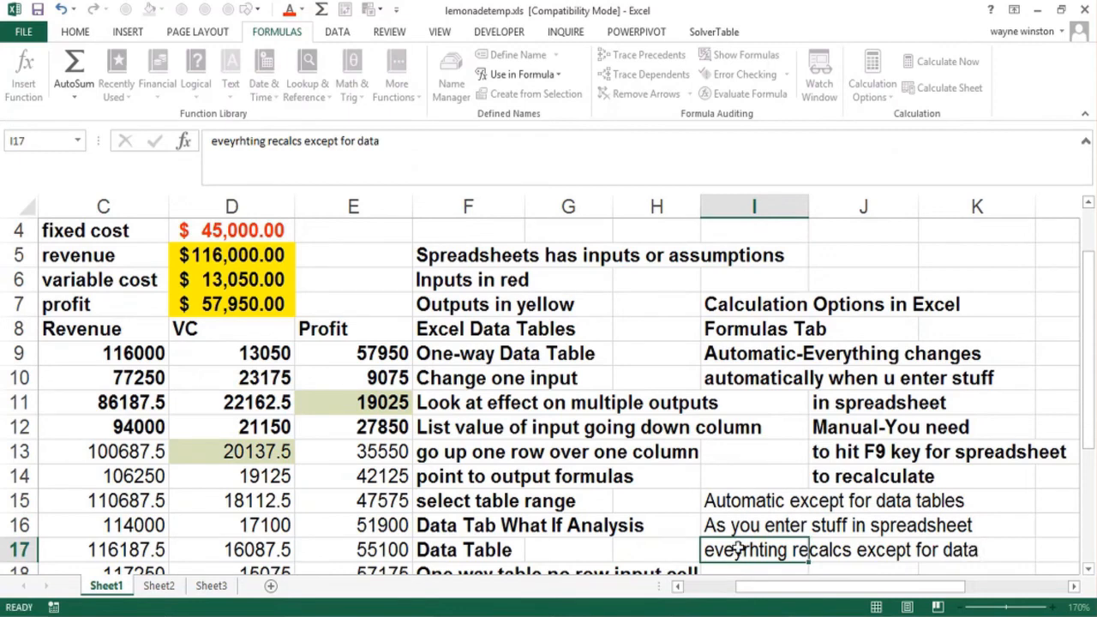
key("Return")
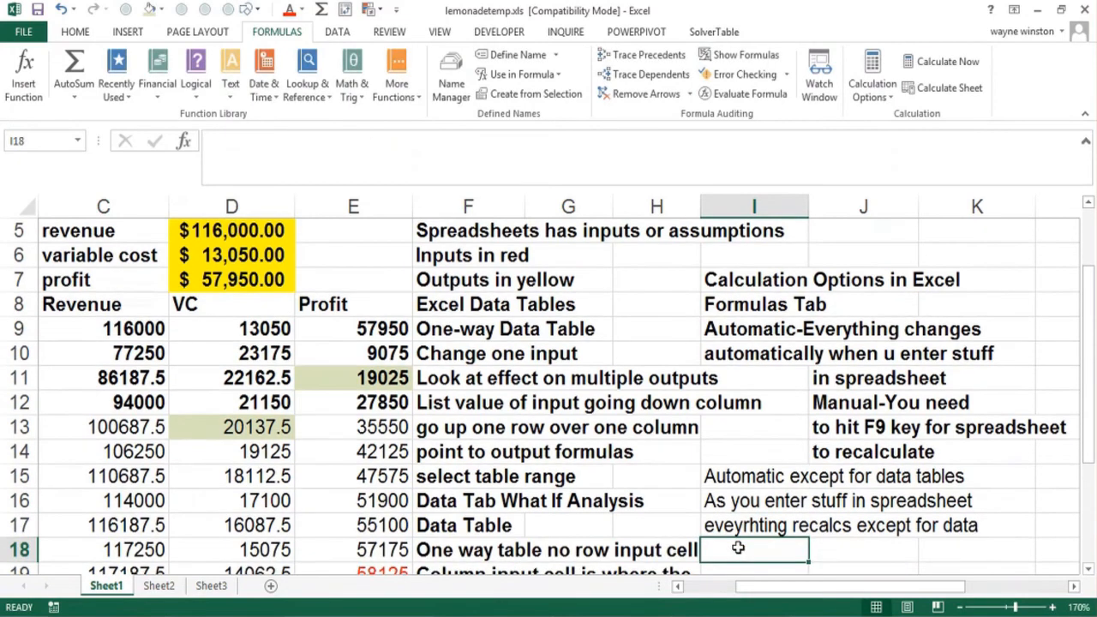
- Continue the note with "tables. Hit F9 to recalculate data" in cell I18
type("tables. H")
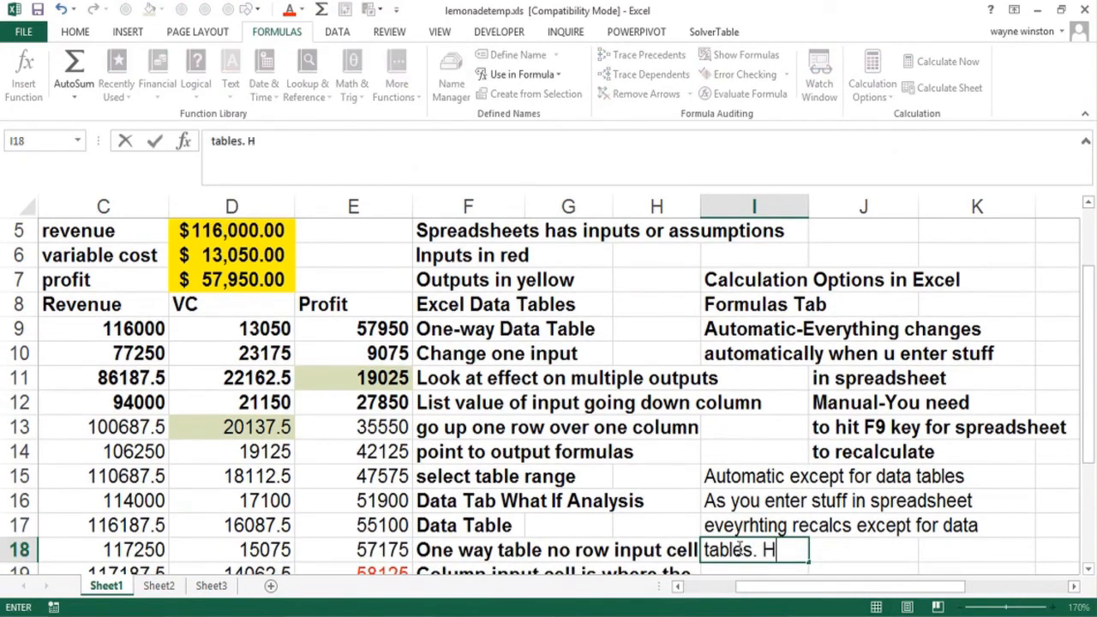
type("it F9 to reclacul")
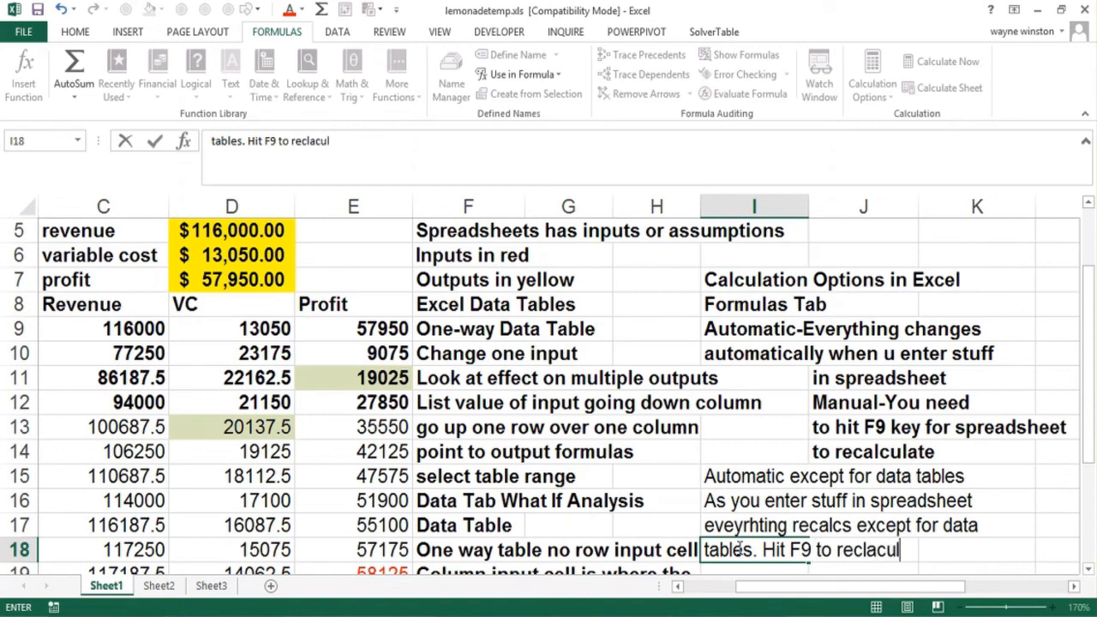
key("BackSpace")
key("BackSpace")
key("BackSpace")
key("BackSpace")
type("alculate dtaa")
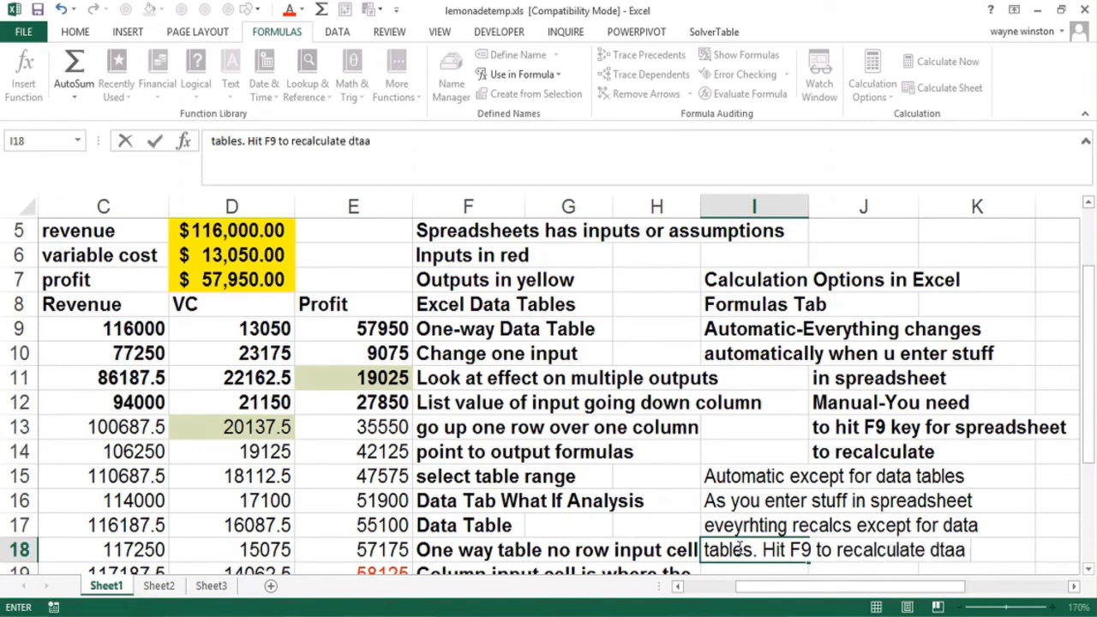
key("BackSpace")
key("BackSpace")
key("BackSpace")
type("ata")
key("Return")
- Finish the note in cell I19 with only "tables.", removing the autocompleted text after it
type("t")
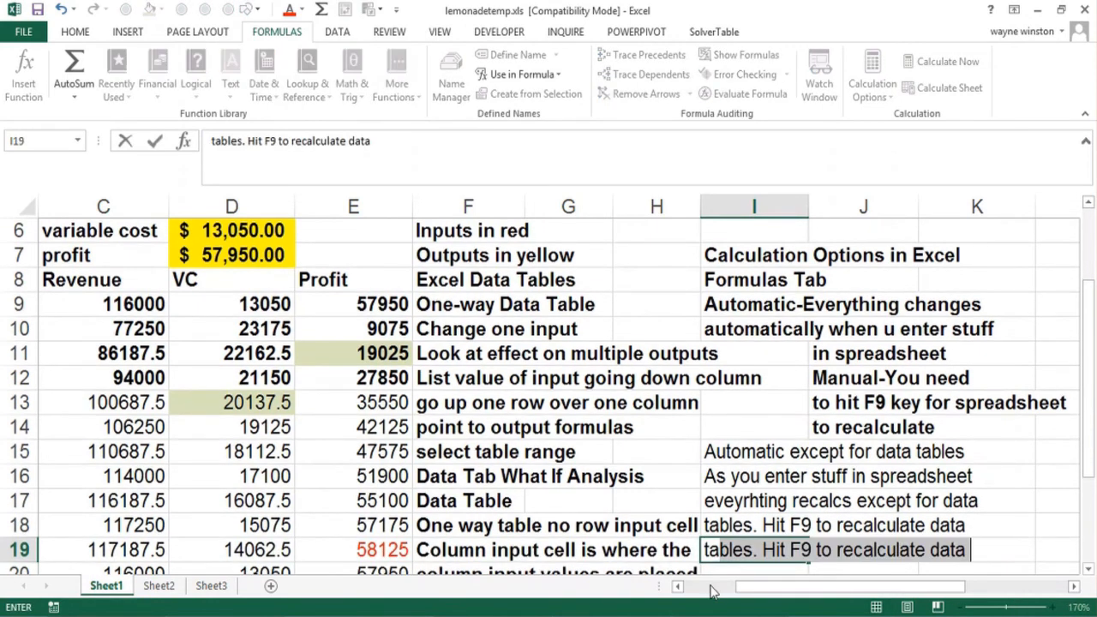
type("ables")
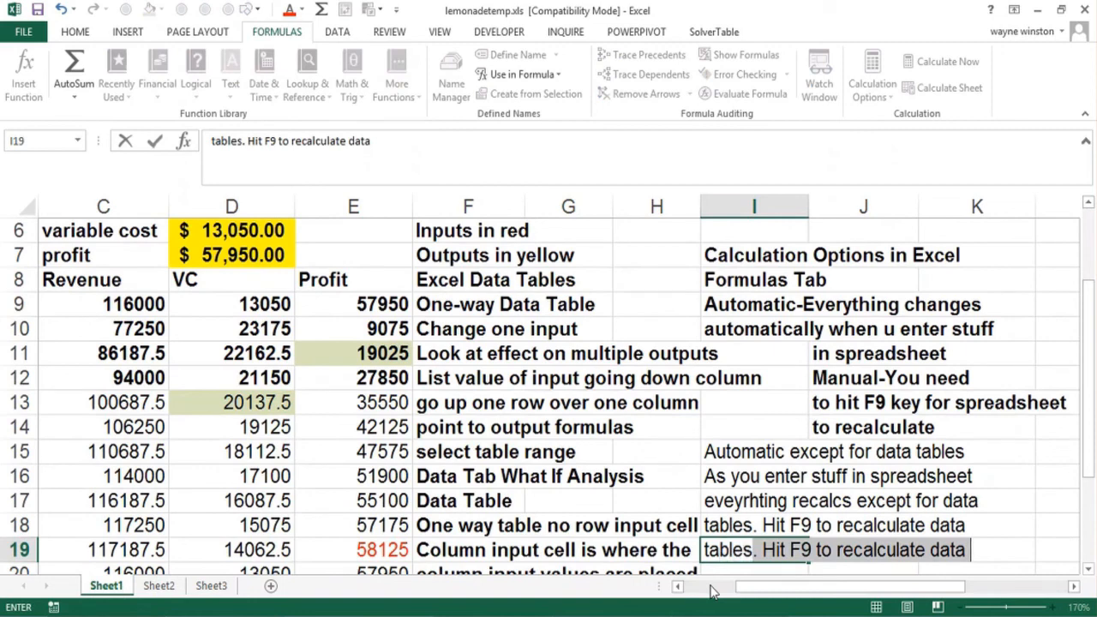
key("shift+Right")
key("shift+Right")
key("shift+Right")
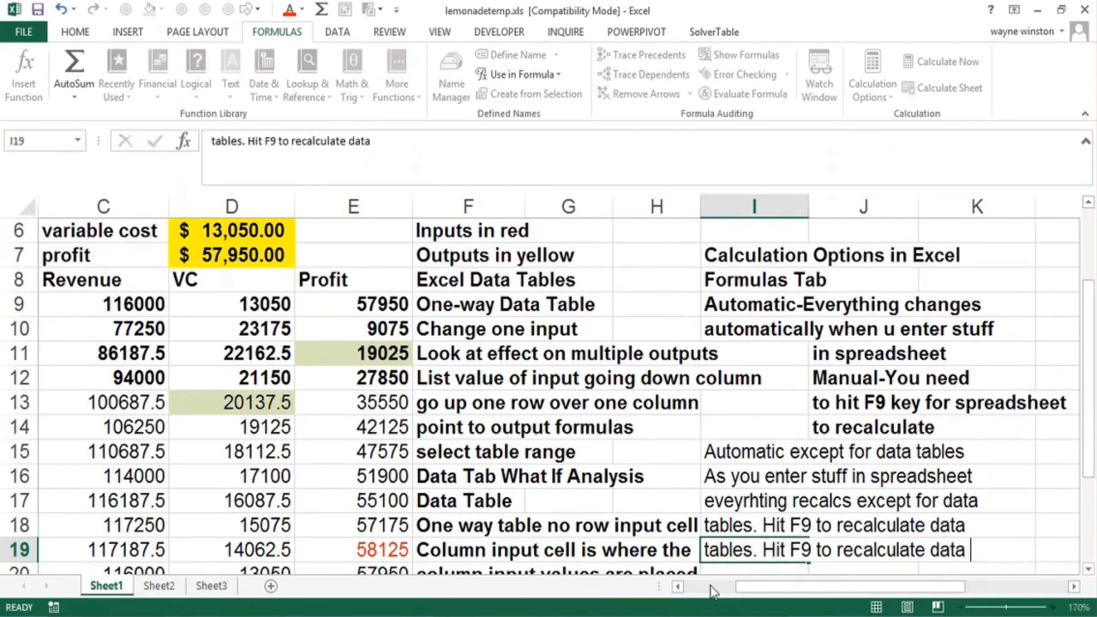
key("shift+Left")
key("Left")
key("Right")
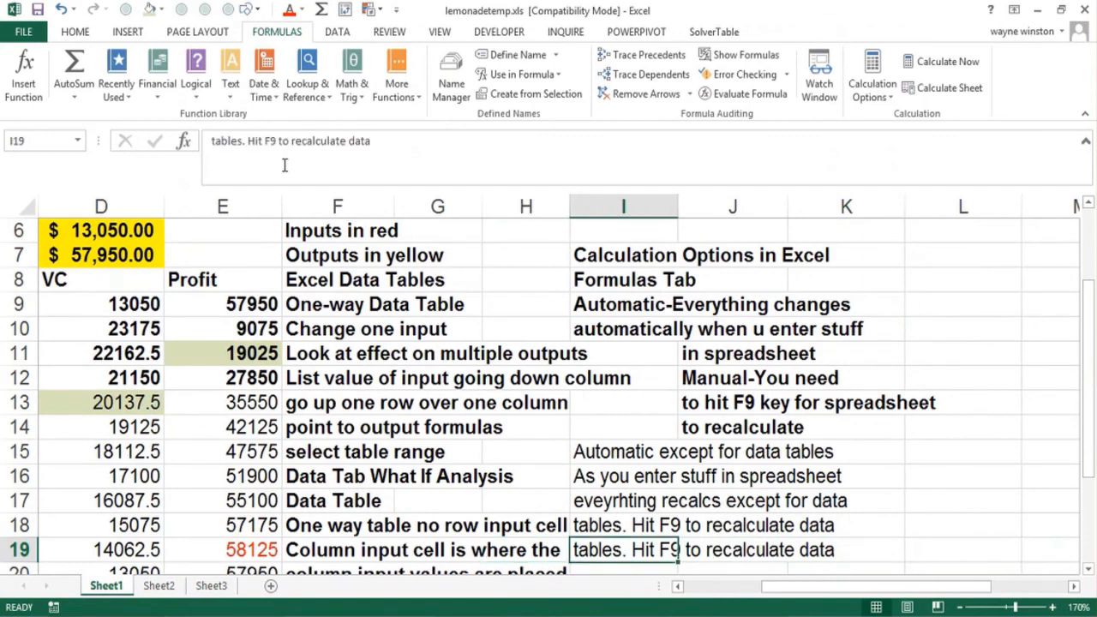
left_click(251, 142)
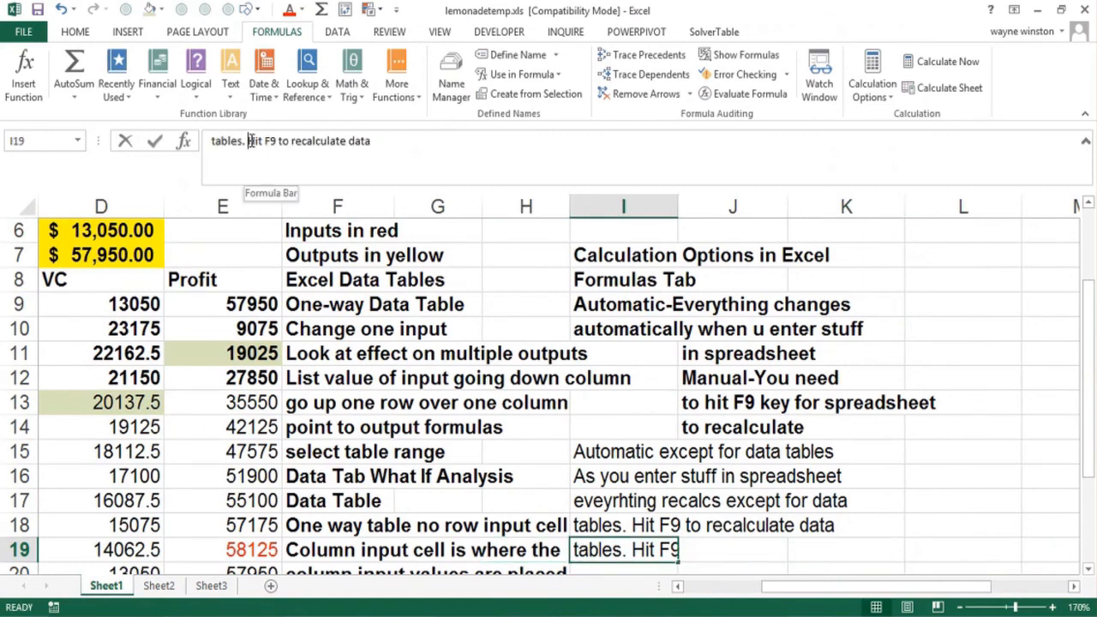
left_click_drag(251, 142, 385, 143)
key("Delete")
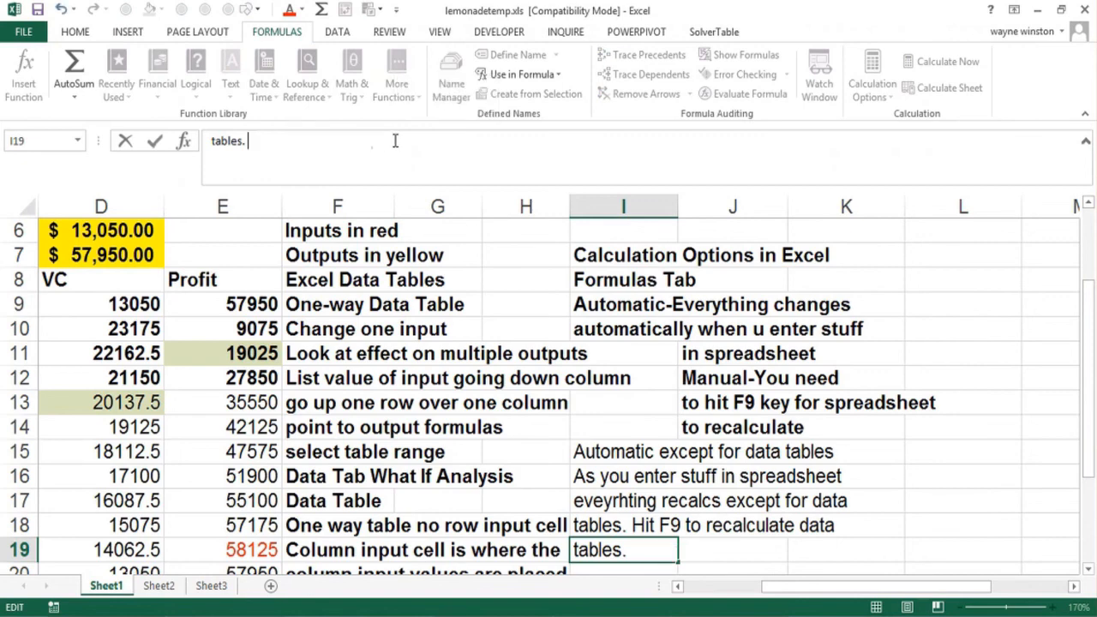
key("Return")
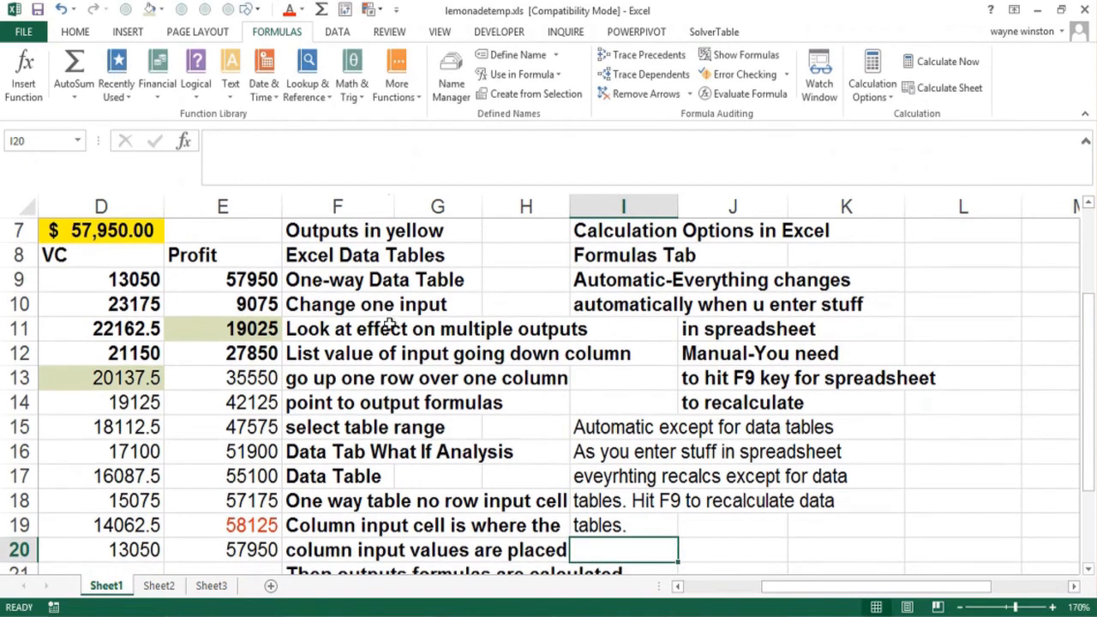